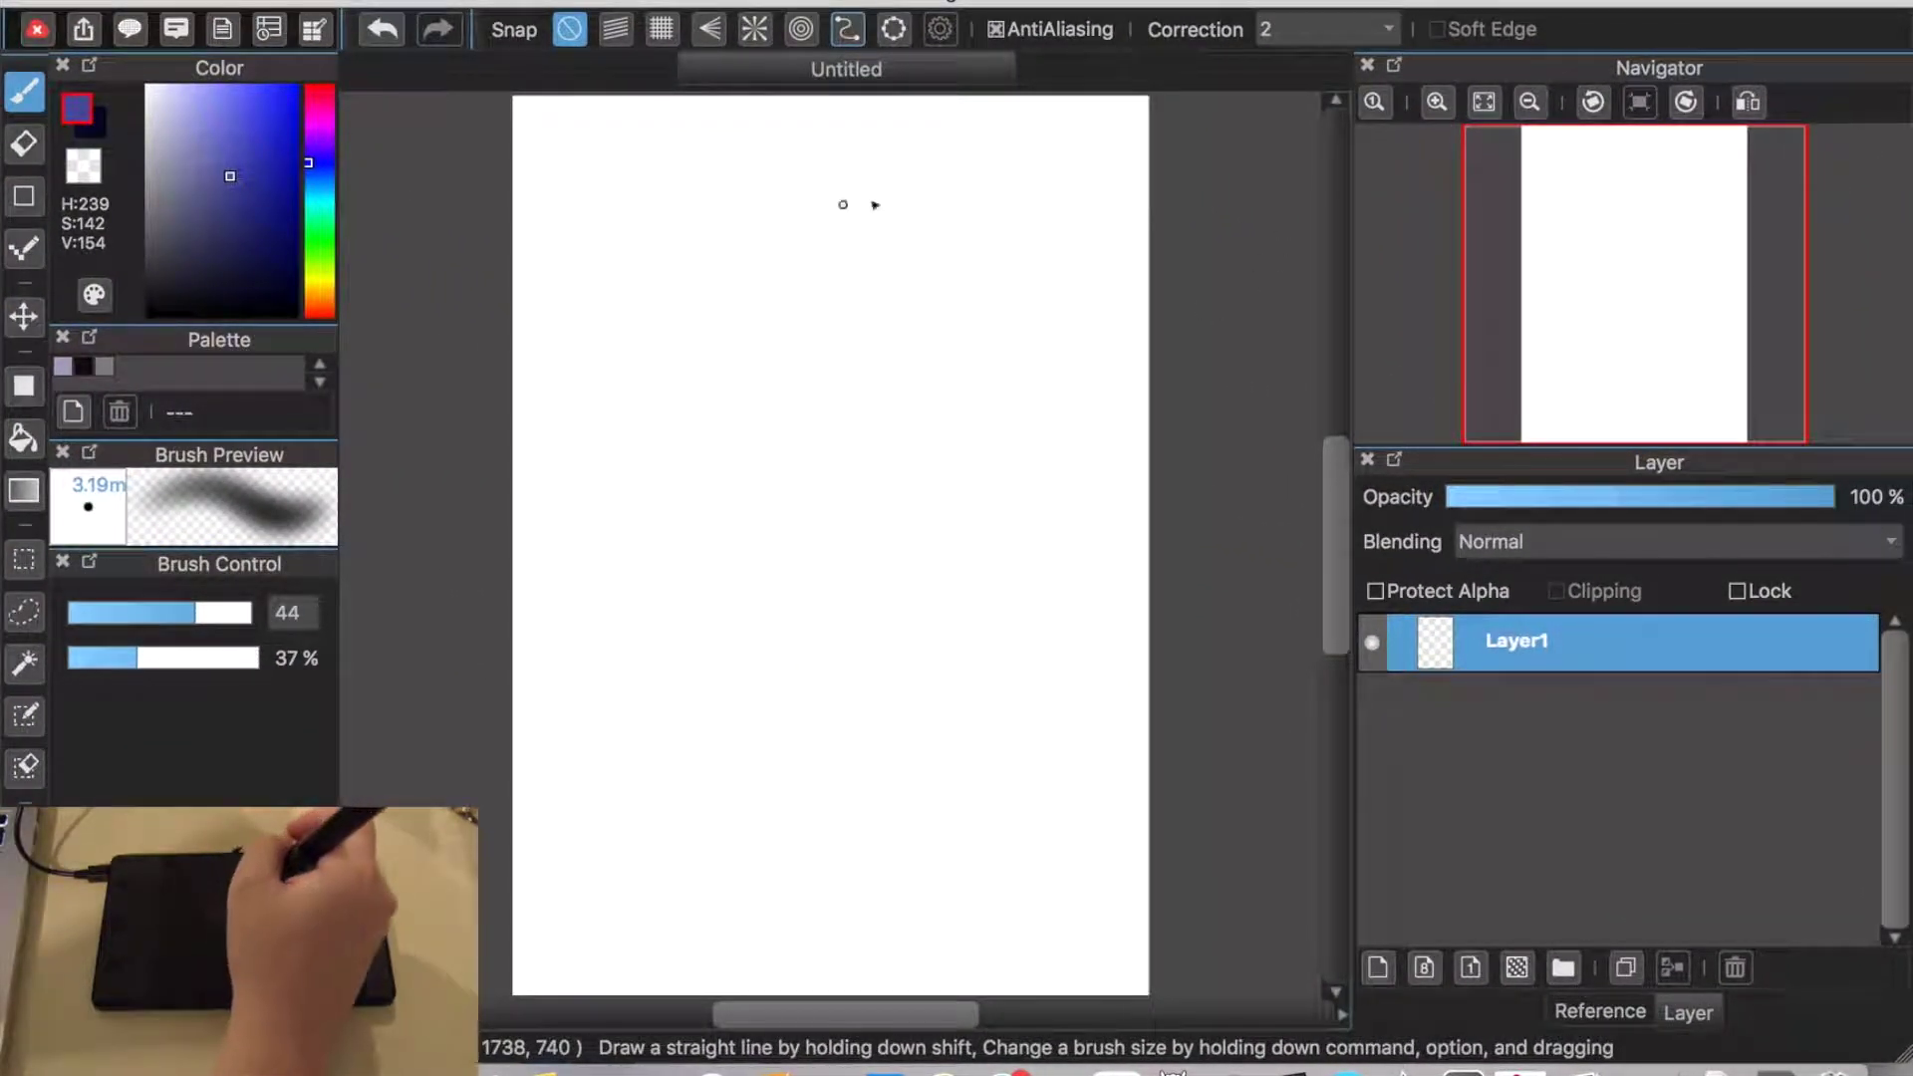
# Step: Activate the brush and swap the foreground colour to the dark navy background colour
pyautogui.press('e')
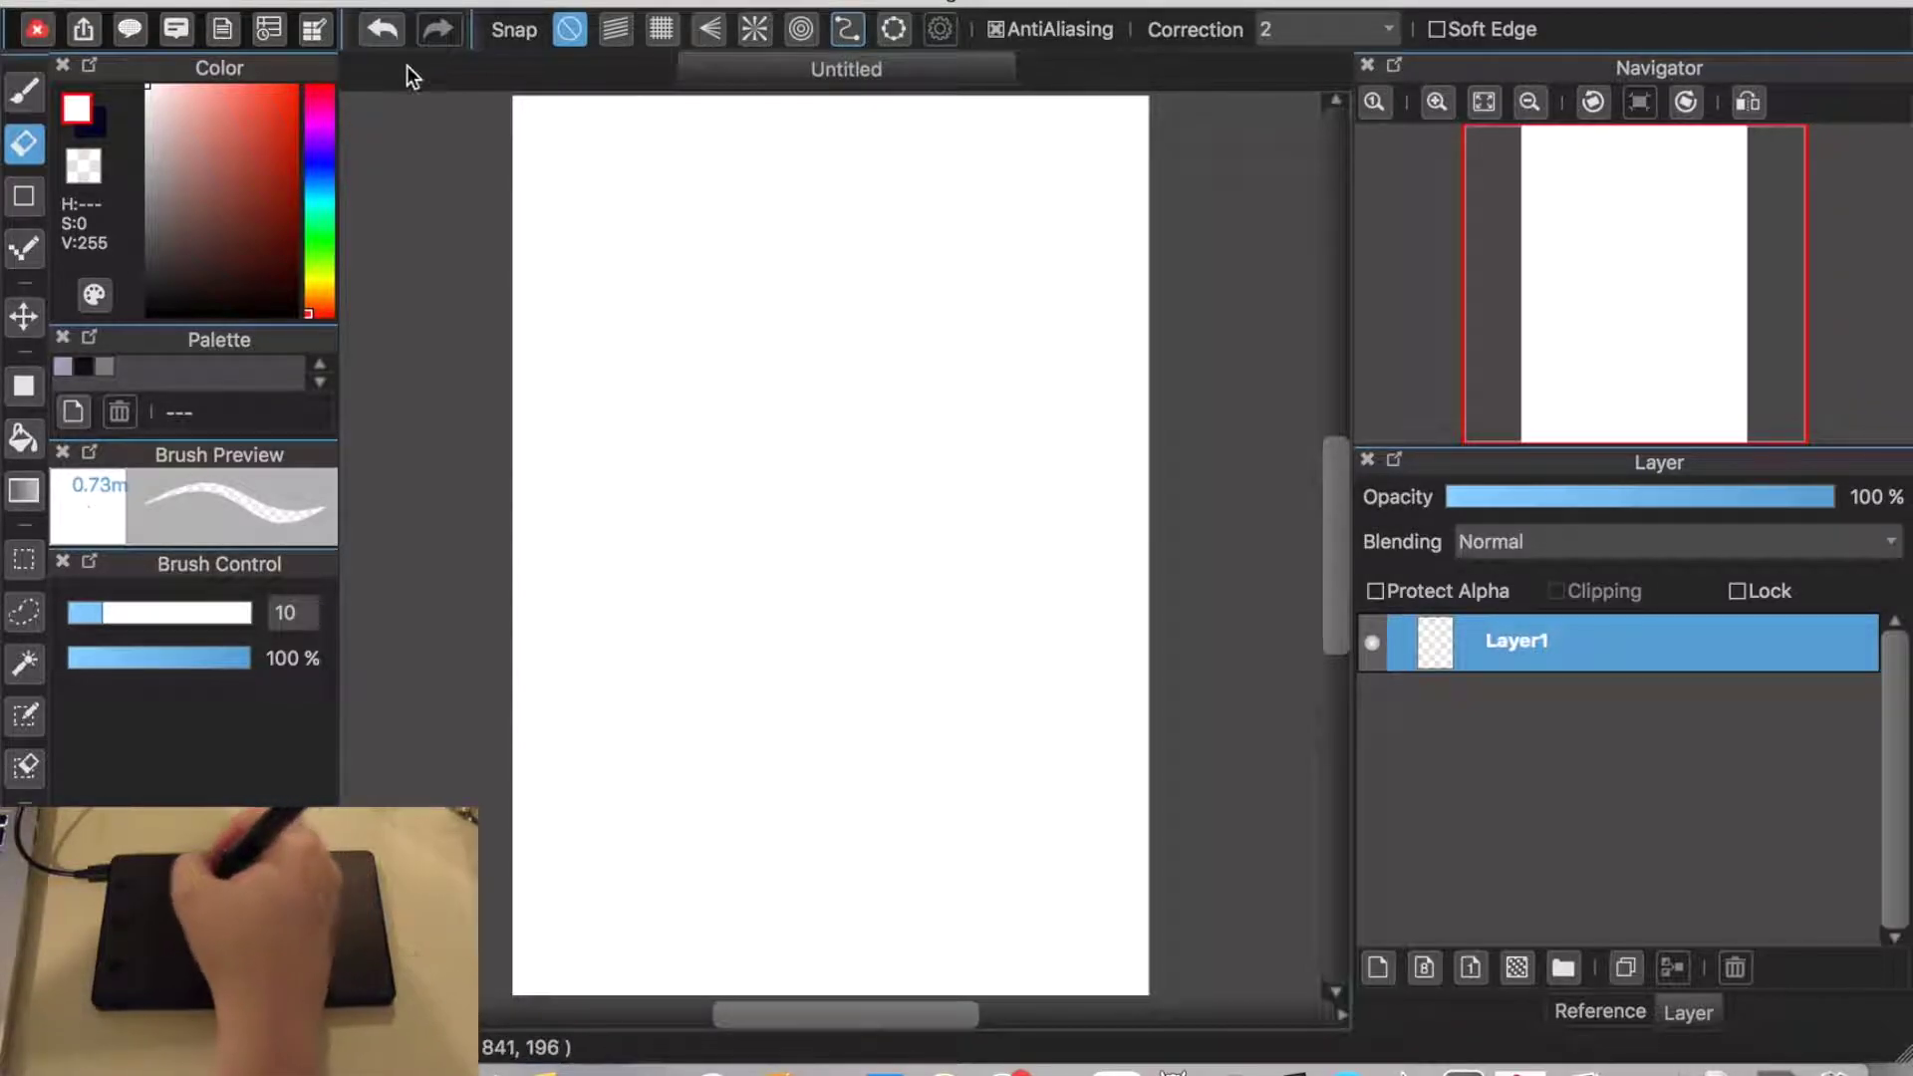
pyautogui.click(24, 96)
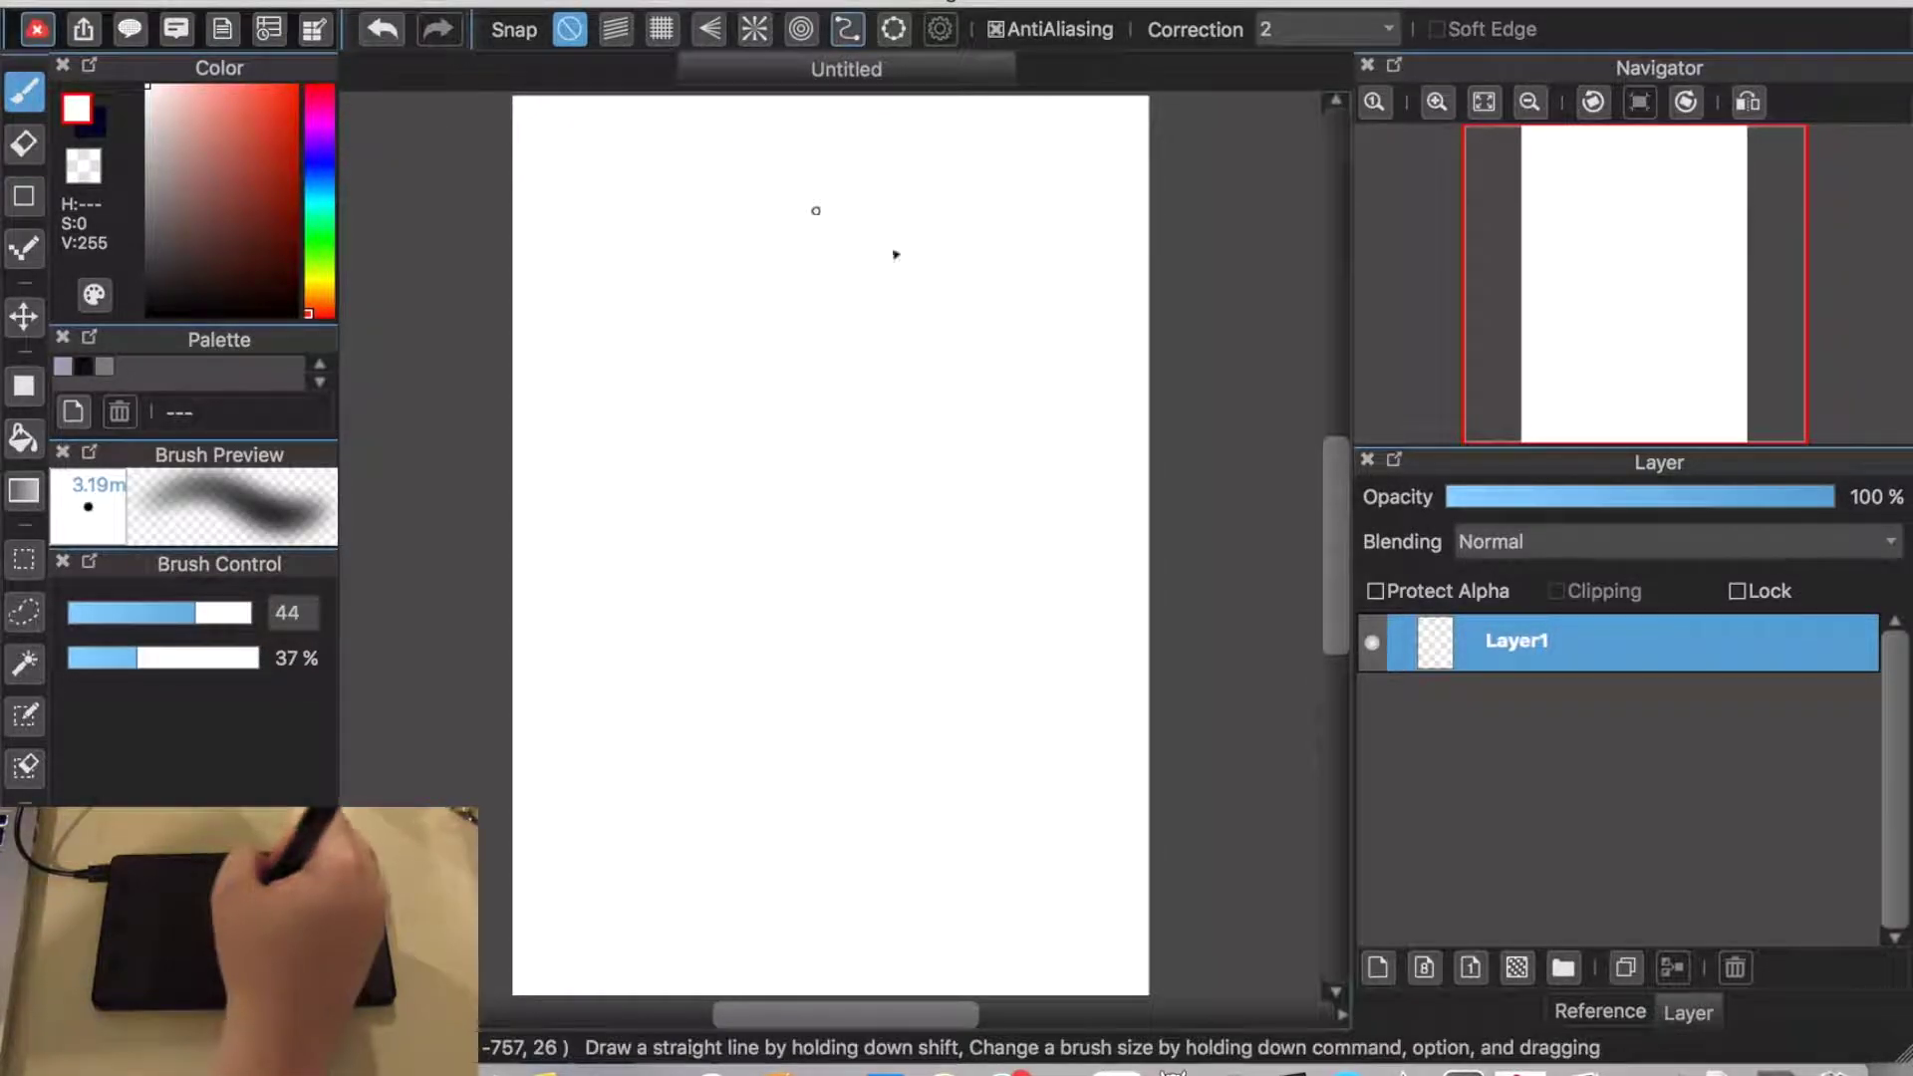
pyautogui.moveTo(96, 3); pyautogui.dragTo(92, 6)
pyautogui.click(70, 5)
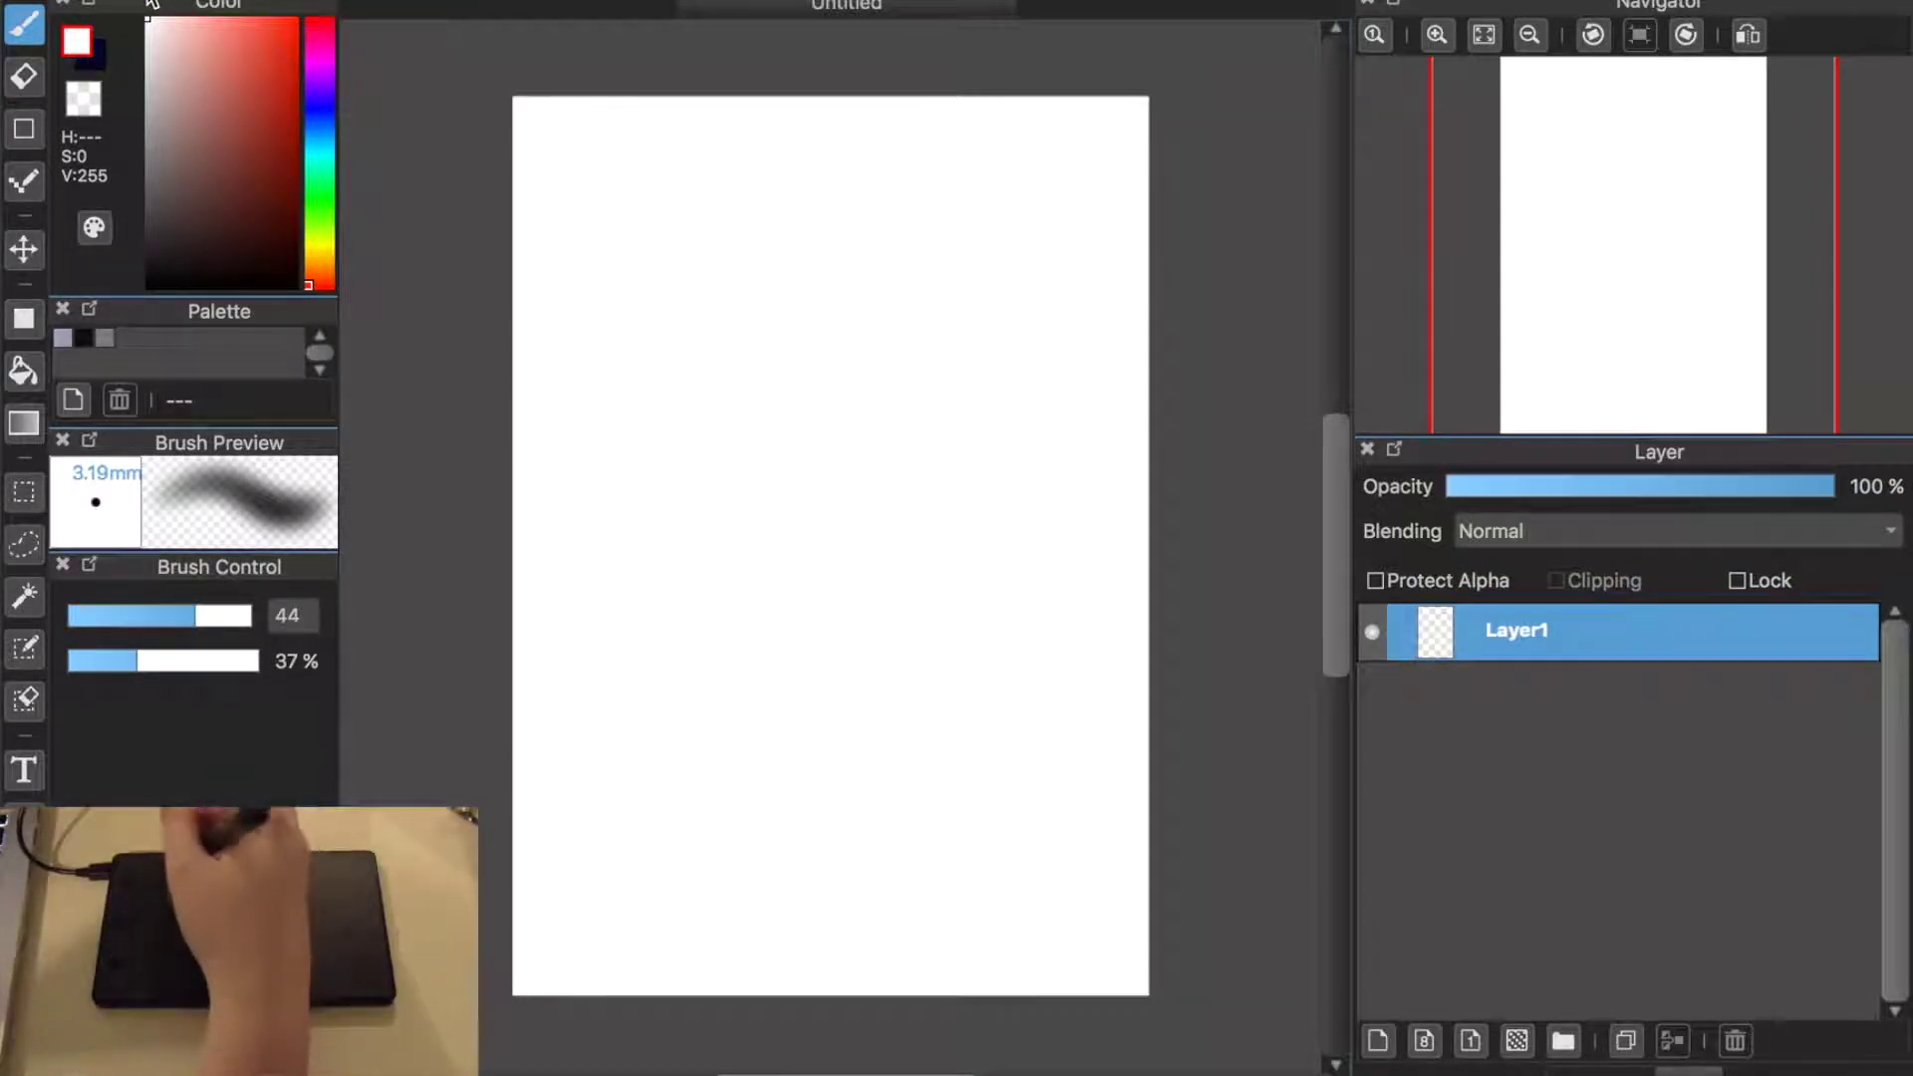
pyautogui.click(90, 43)
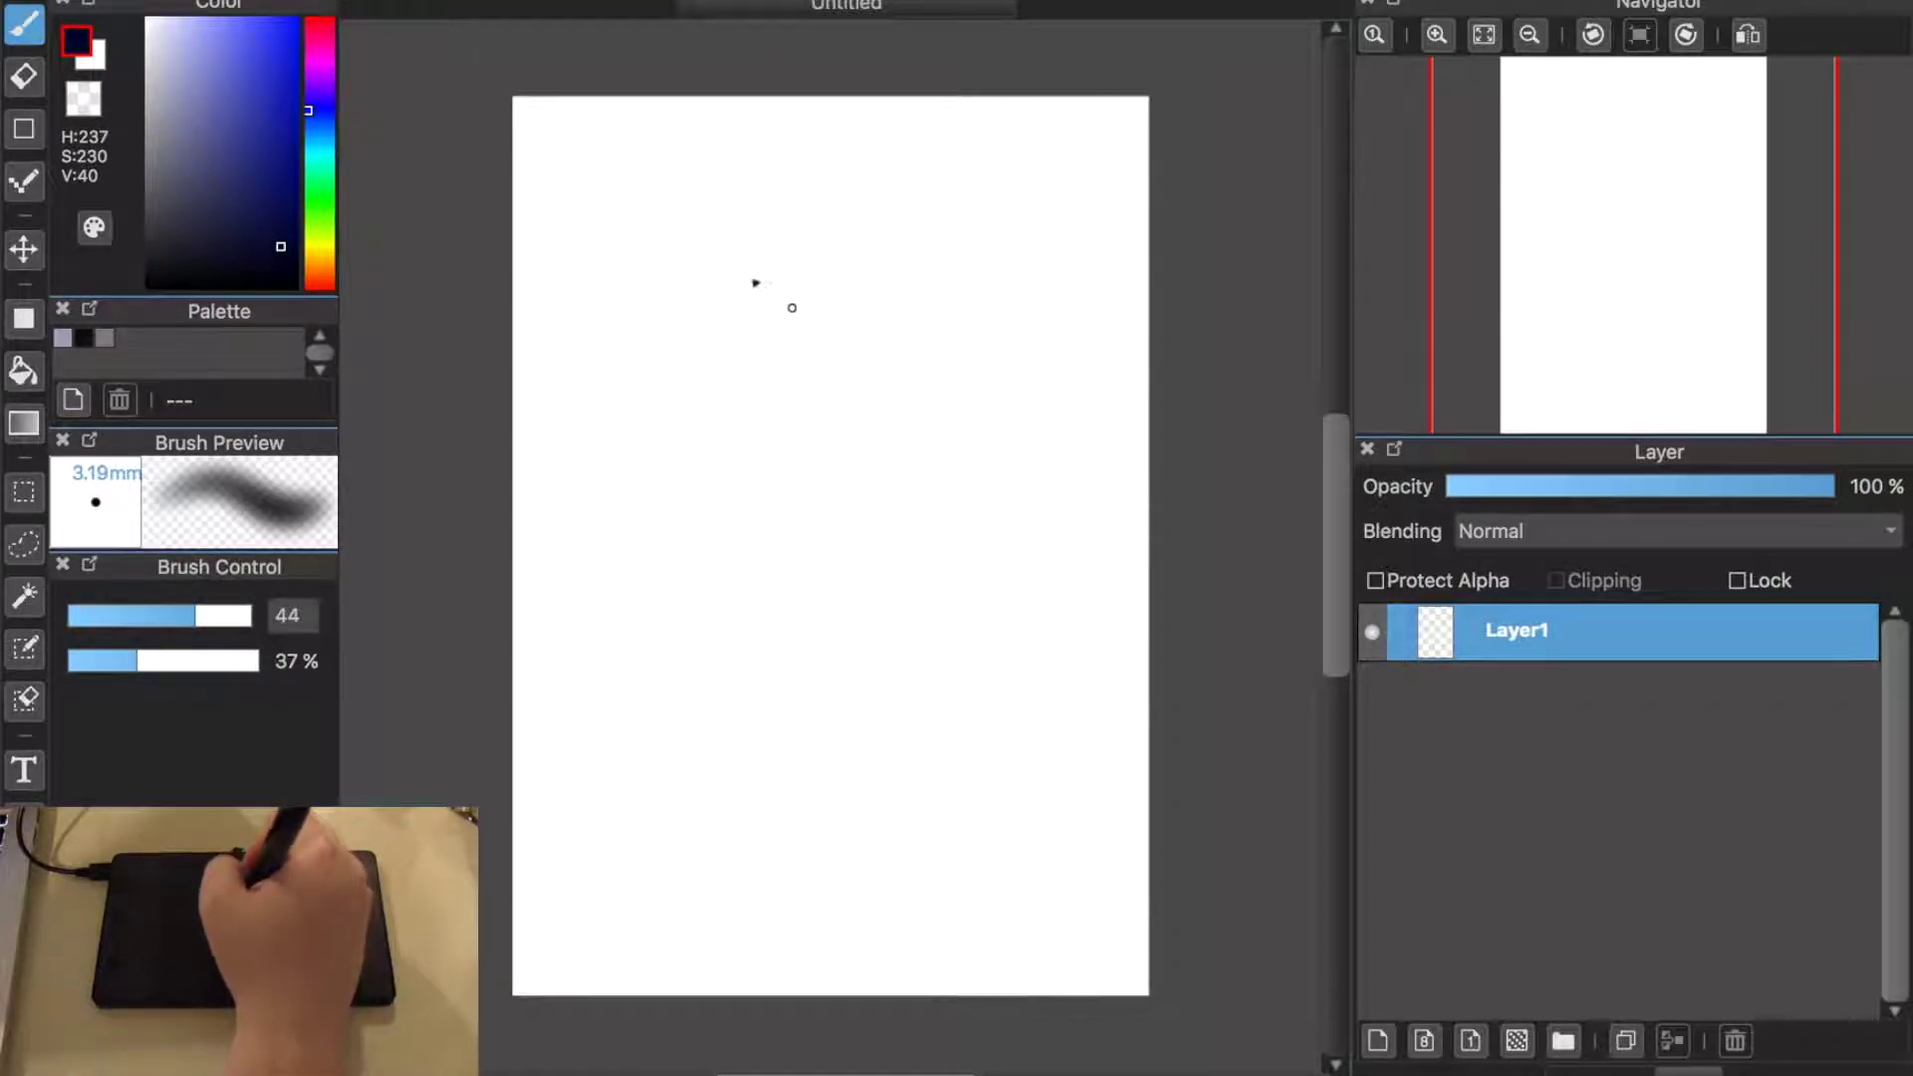
pyautogui.moveTo(720, 349)
pyautogui.mouseDown()
pyautogui.moveTo(786, 418)
pyautogui.moveTo(884, 265)
pyautogui.moveTo(699, 321)
pyautogui.moveTo(827, 394)
pyautogui.mouseUp()
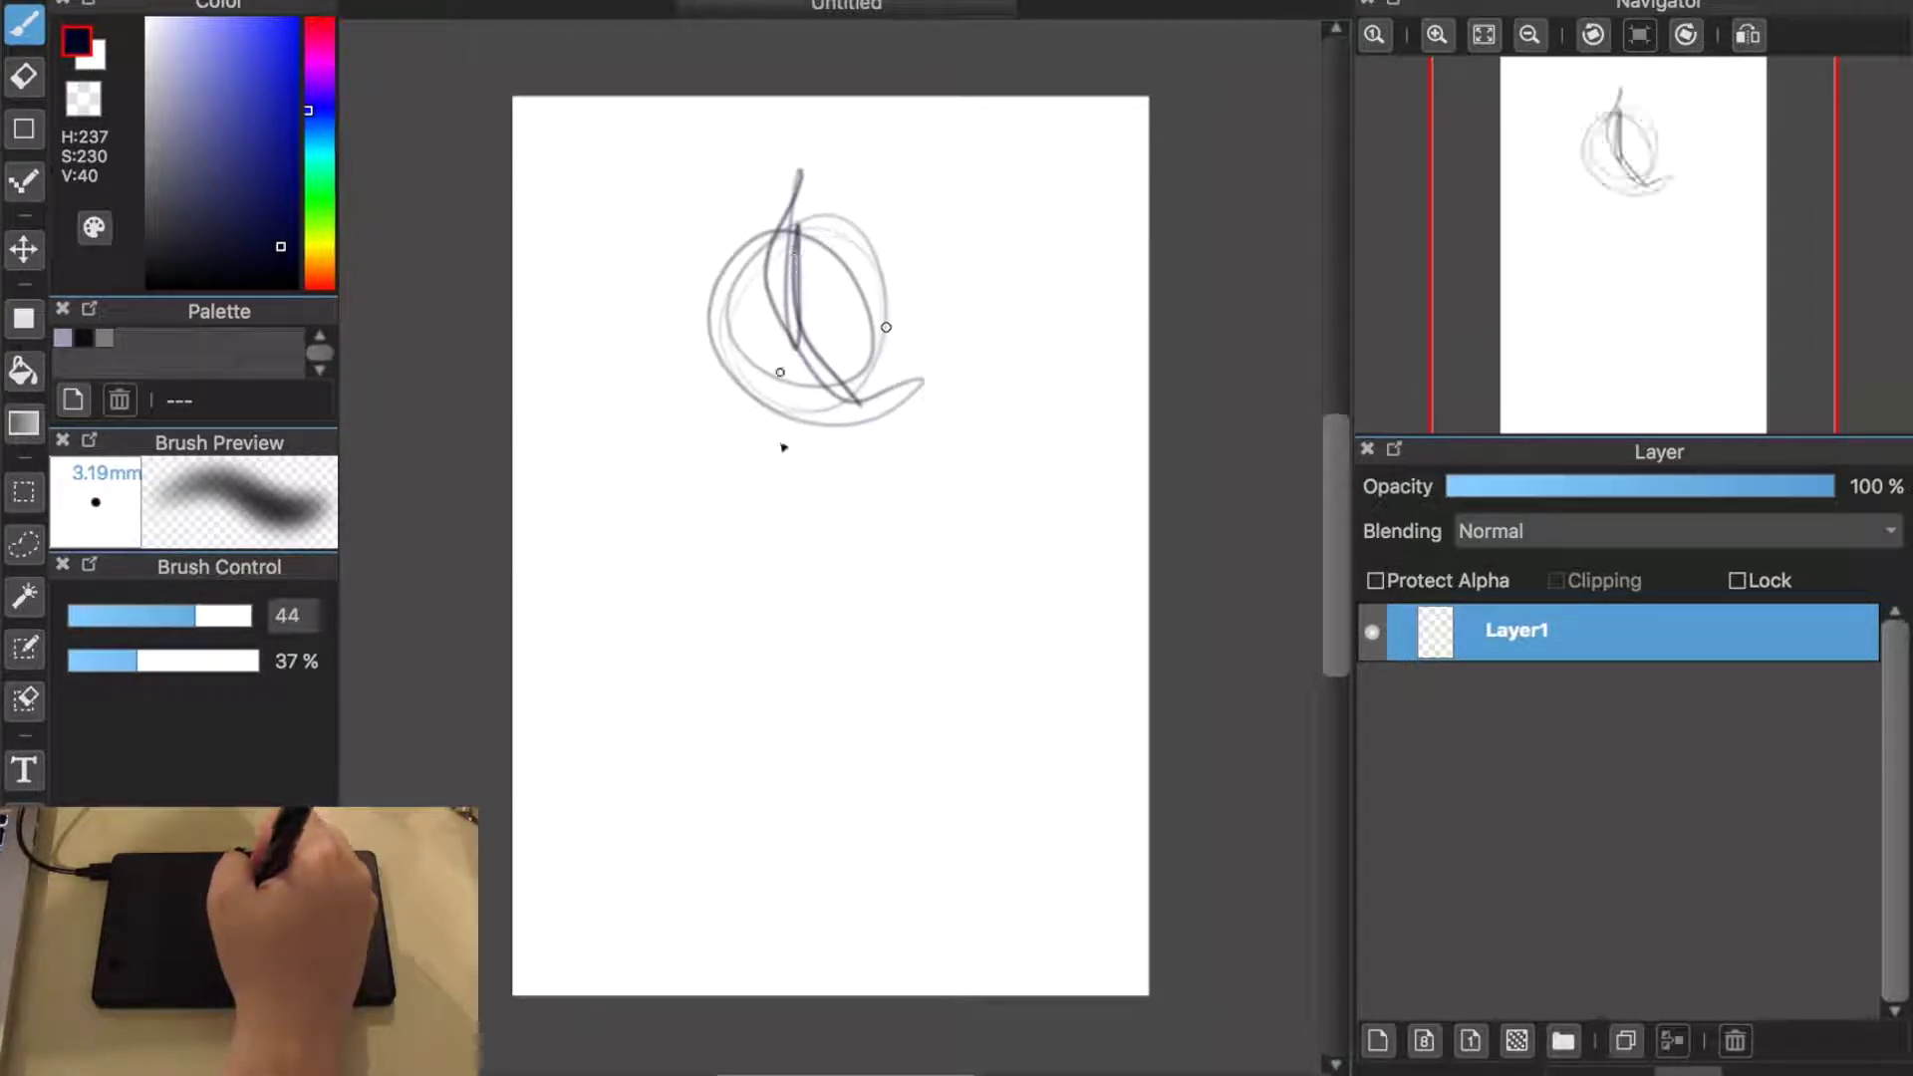
pyautogui.moveTo(792, 283)
pyautogui.mouseDown()
pyautogui.moveTo(833, 458)
pyautogui.moveTo(802, 526)
pyautogui.mouseUp()
pyautogui.moveTo(793, 197); pyautogui.dragTo(789, 233)
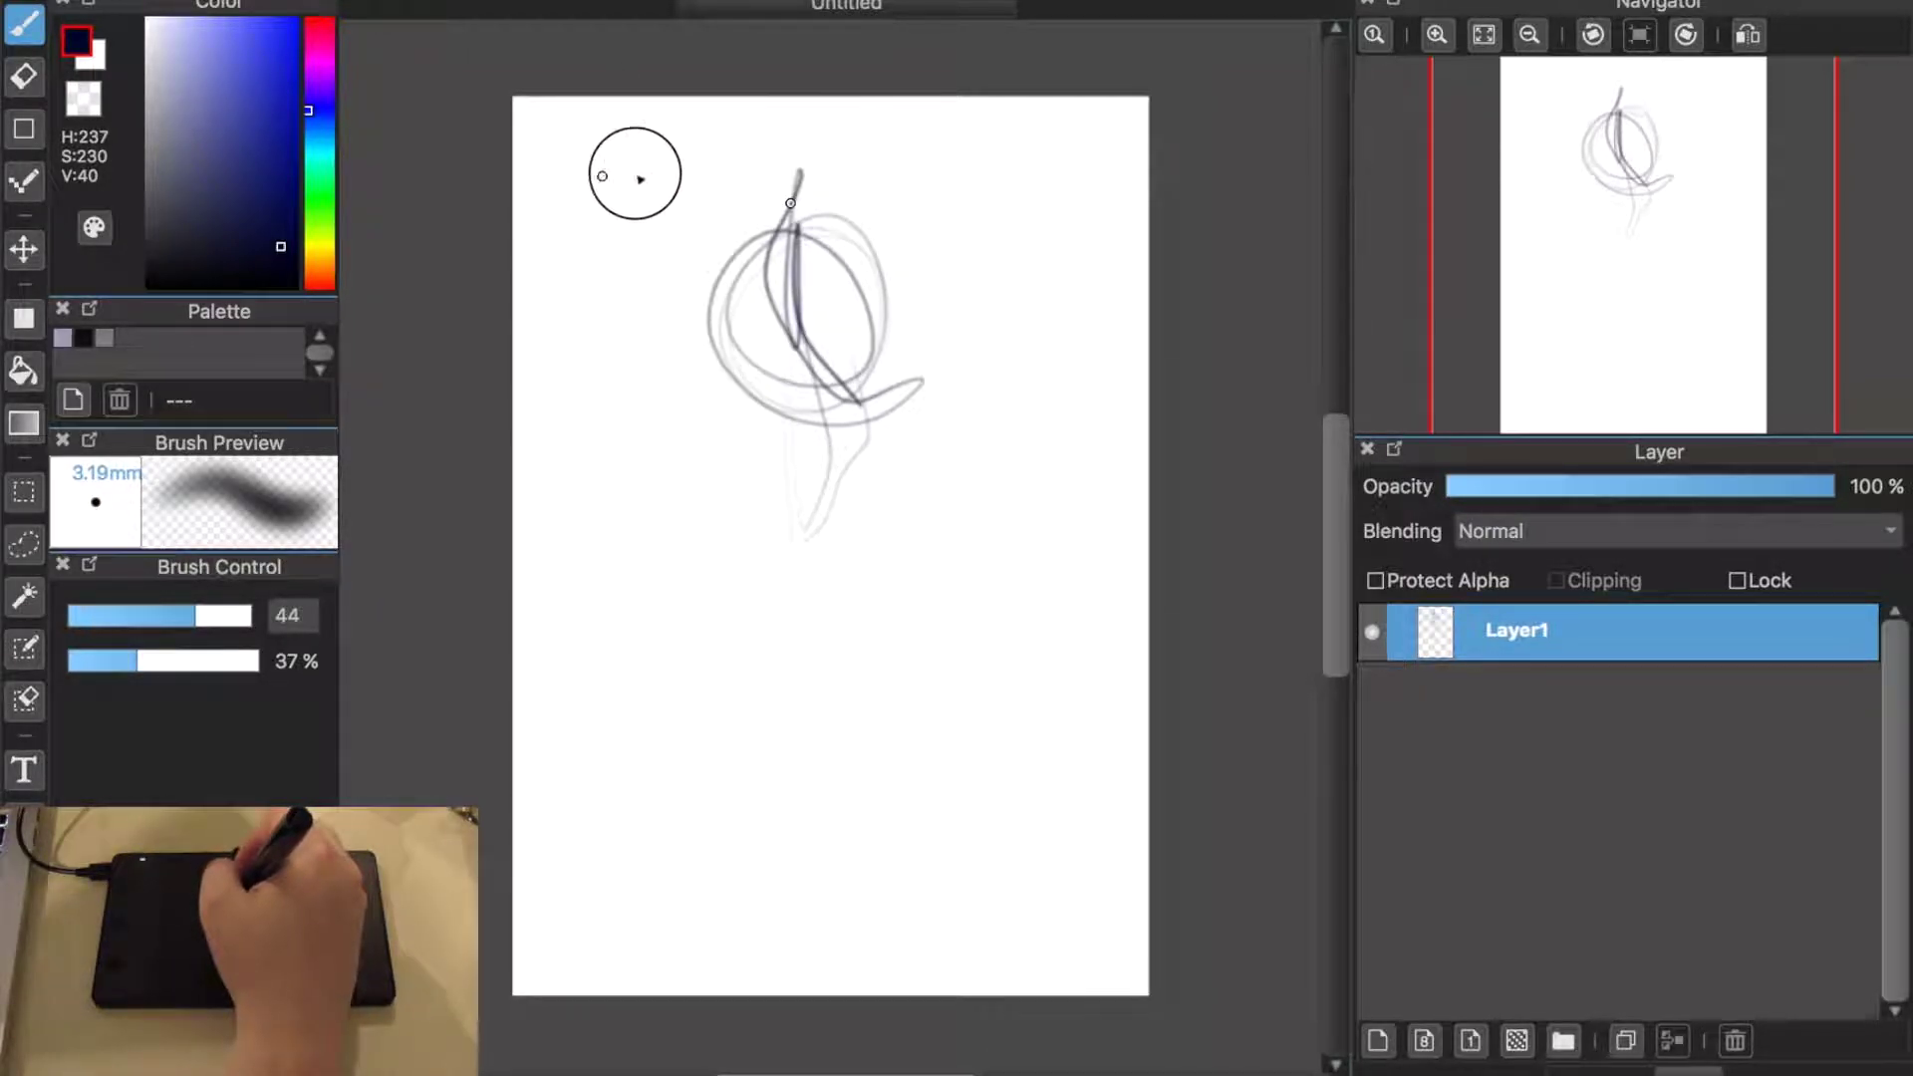
pyautogui.moveTo(665, 387); pyautogui.dragTo(643, 438)
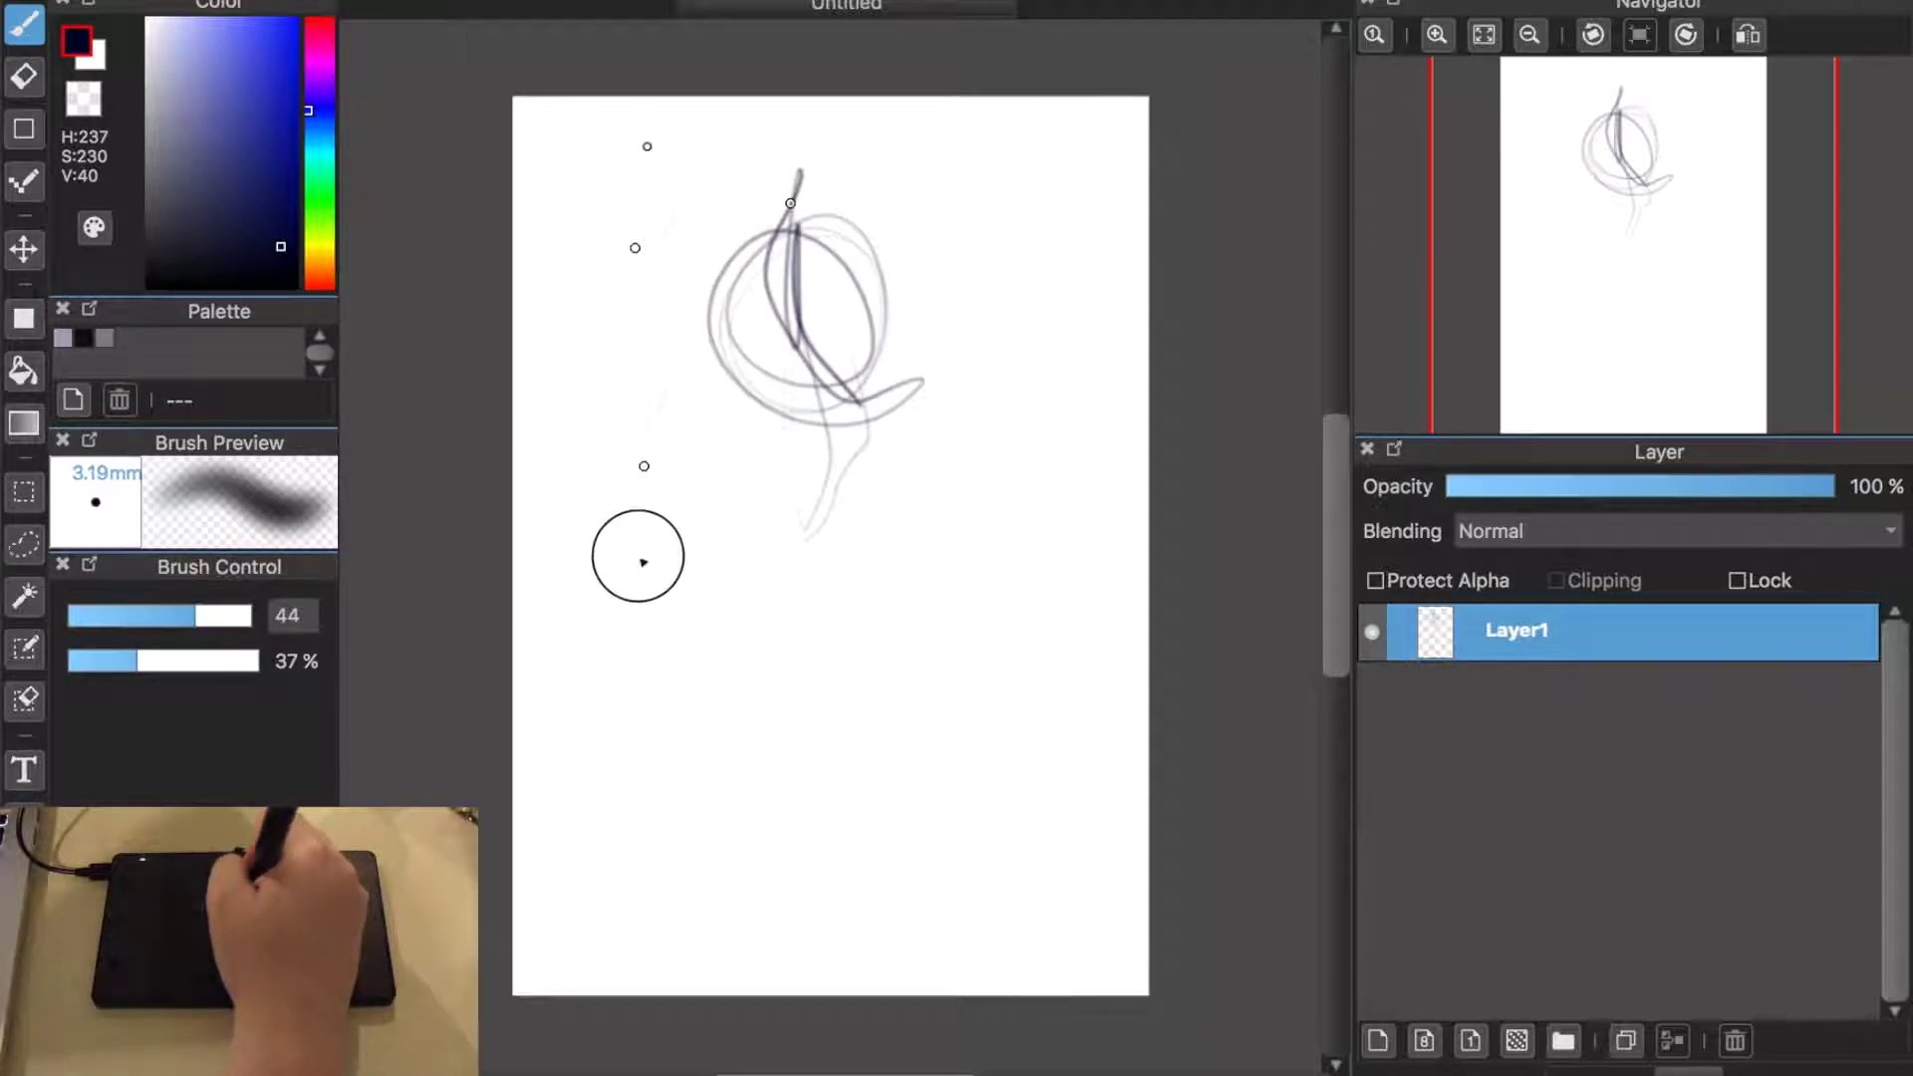
pyautogui.moveTo(682, 522)
pyautogui.mouseDown()
pyautogui.moveTo(635, 656)
pyautogui.moveTo(654, 700)
pyautogui.moveTo(832, 821)
pyautogui.mouseUp()
pyautogui.moveTo(1010, 195)
pyautogui.mouseDown()
pyautogui.moveTo(1039, 534)
pyautogui.moveTo(949, 412)
pyautogui.moveTo(924, 687)
pyautogui.mouseUp()
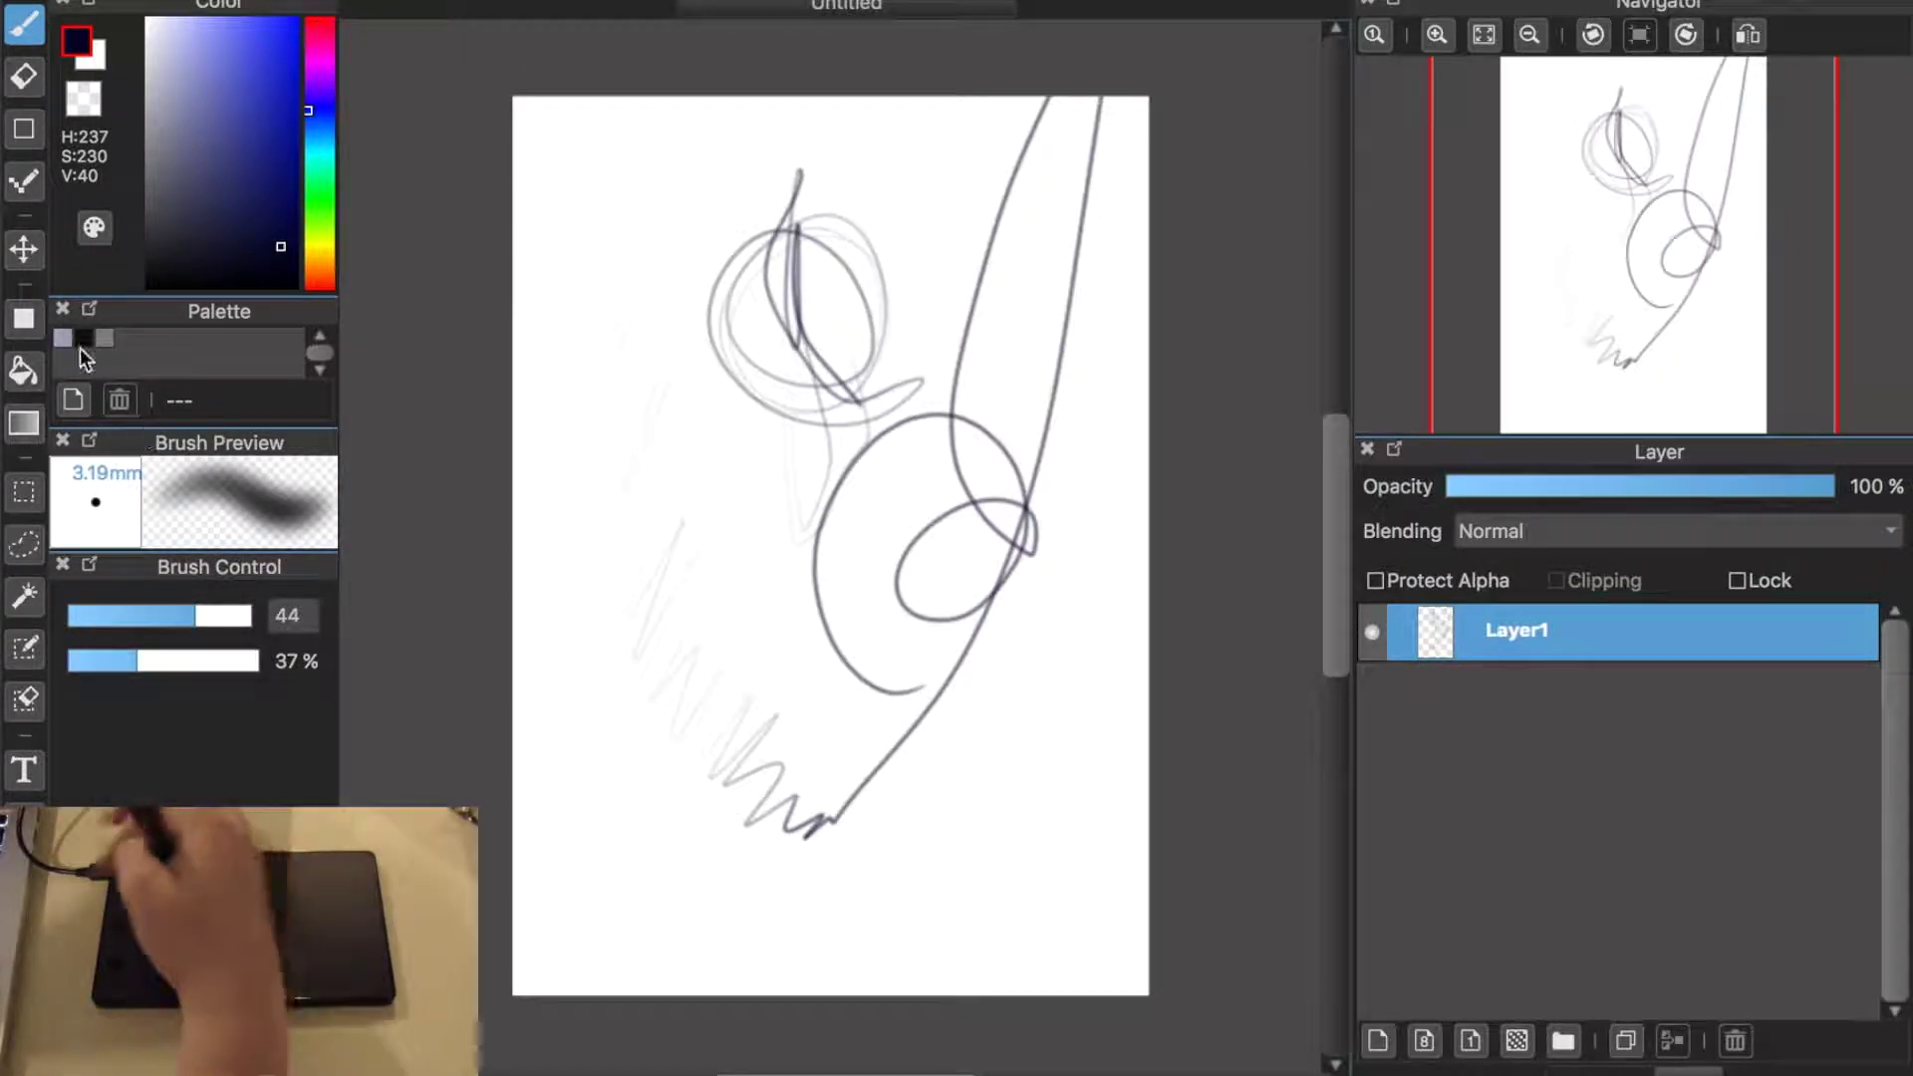
pyautogui.press('Delete')
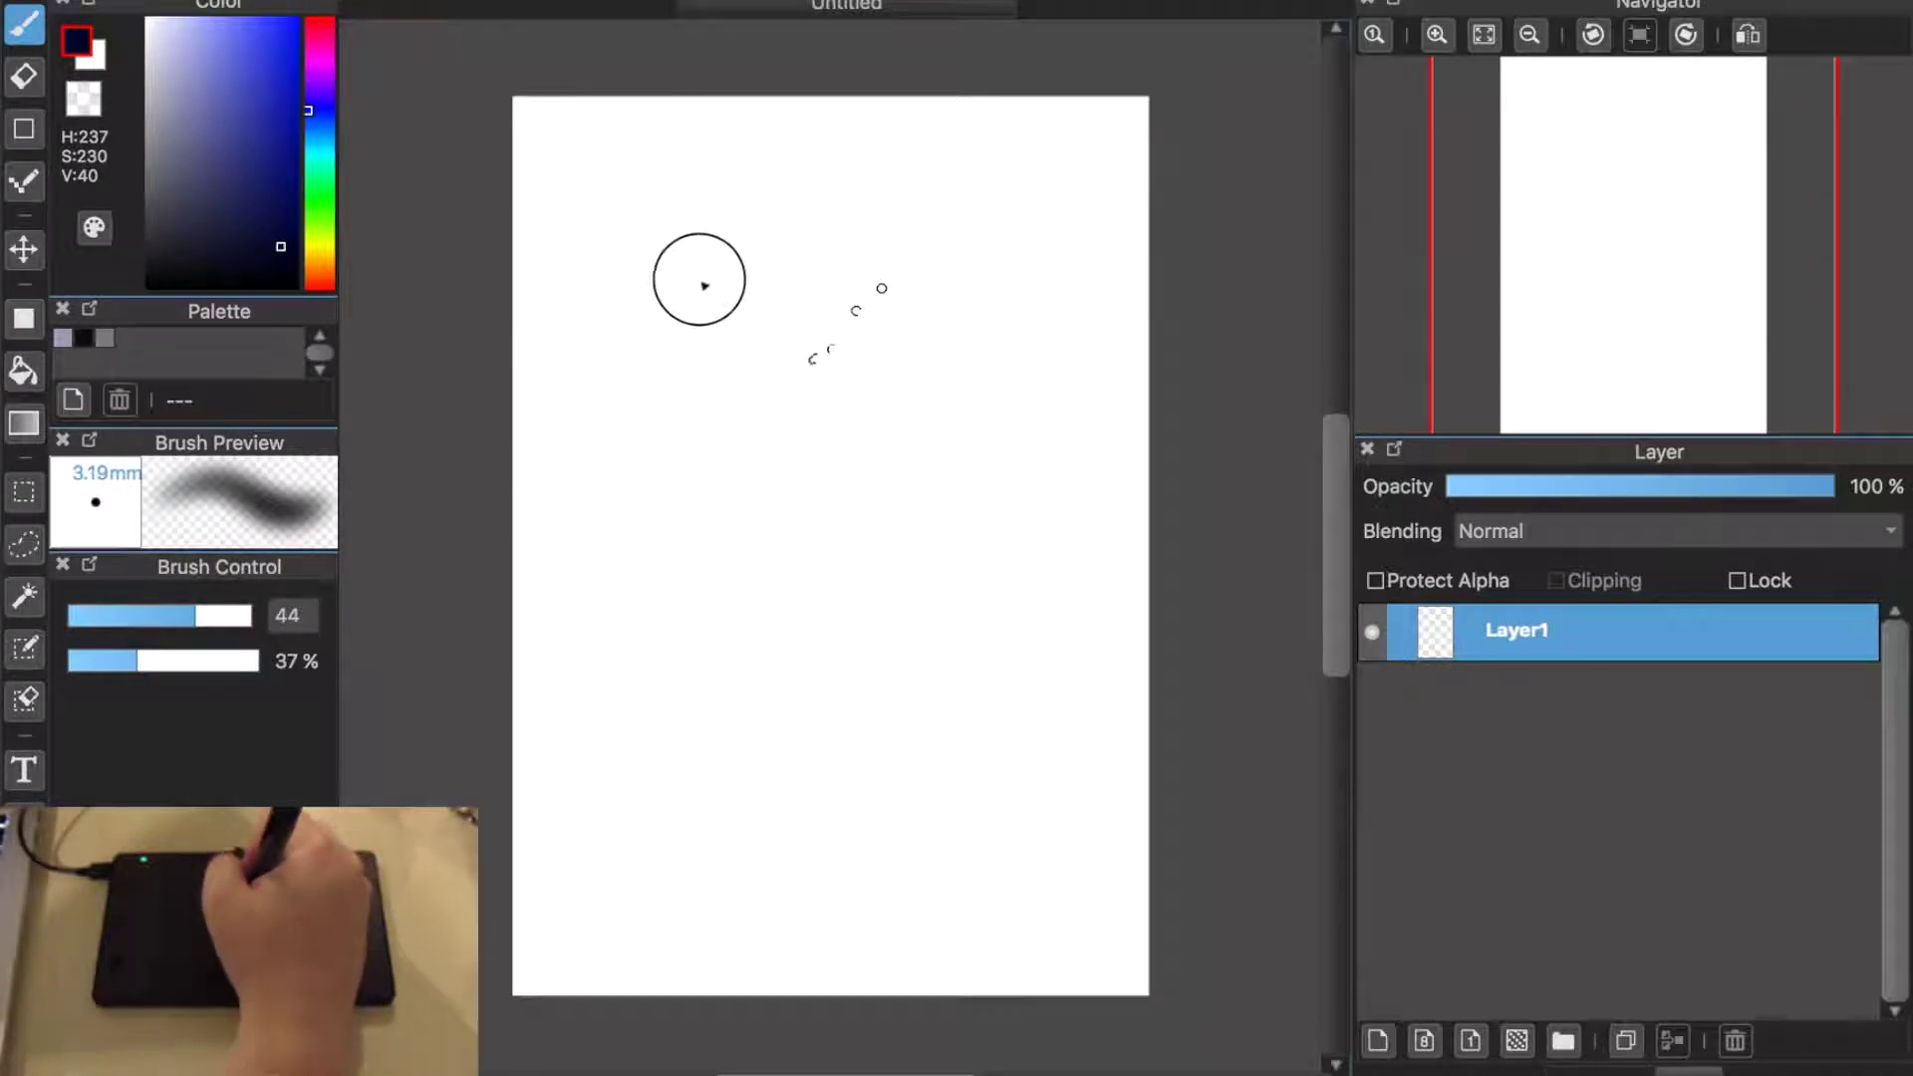
# Step: Sketch a head as overlapping loose circles near the canvas top, with a vertical centre line running below them
pyautogui.moveTo(874, 207)
pyautogui.mouseDown()
pyautogui.moveTo(836, 392)
pyautogui.moveTo(704, 332)
pyautogui.moveTo(889, 339)
pyautogui.mouseUp()
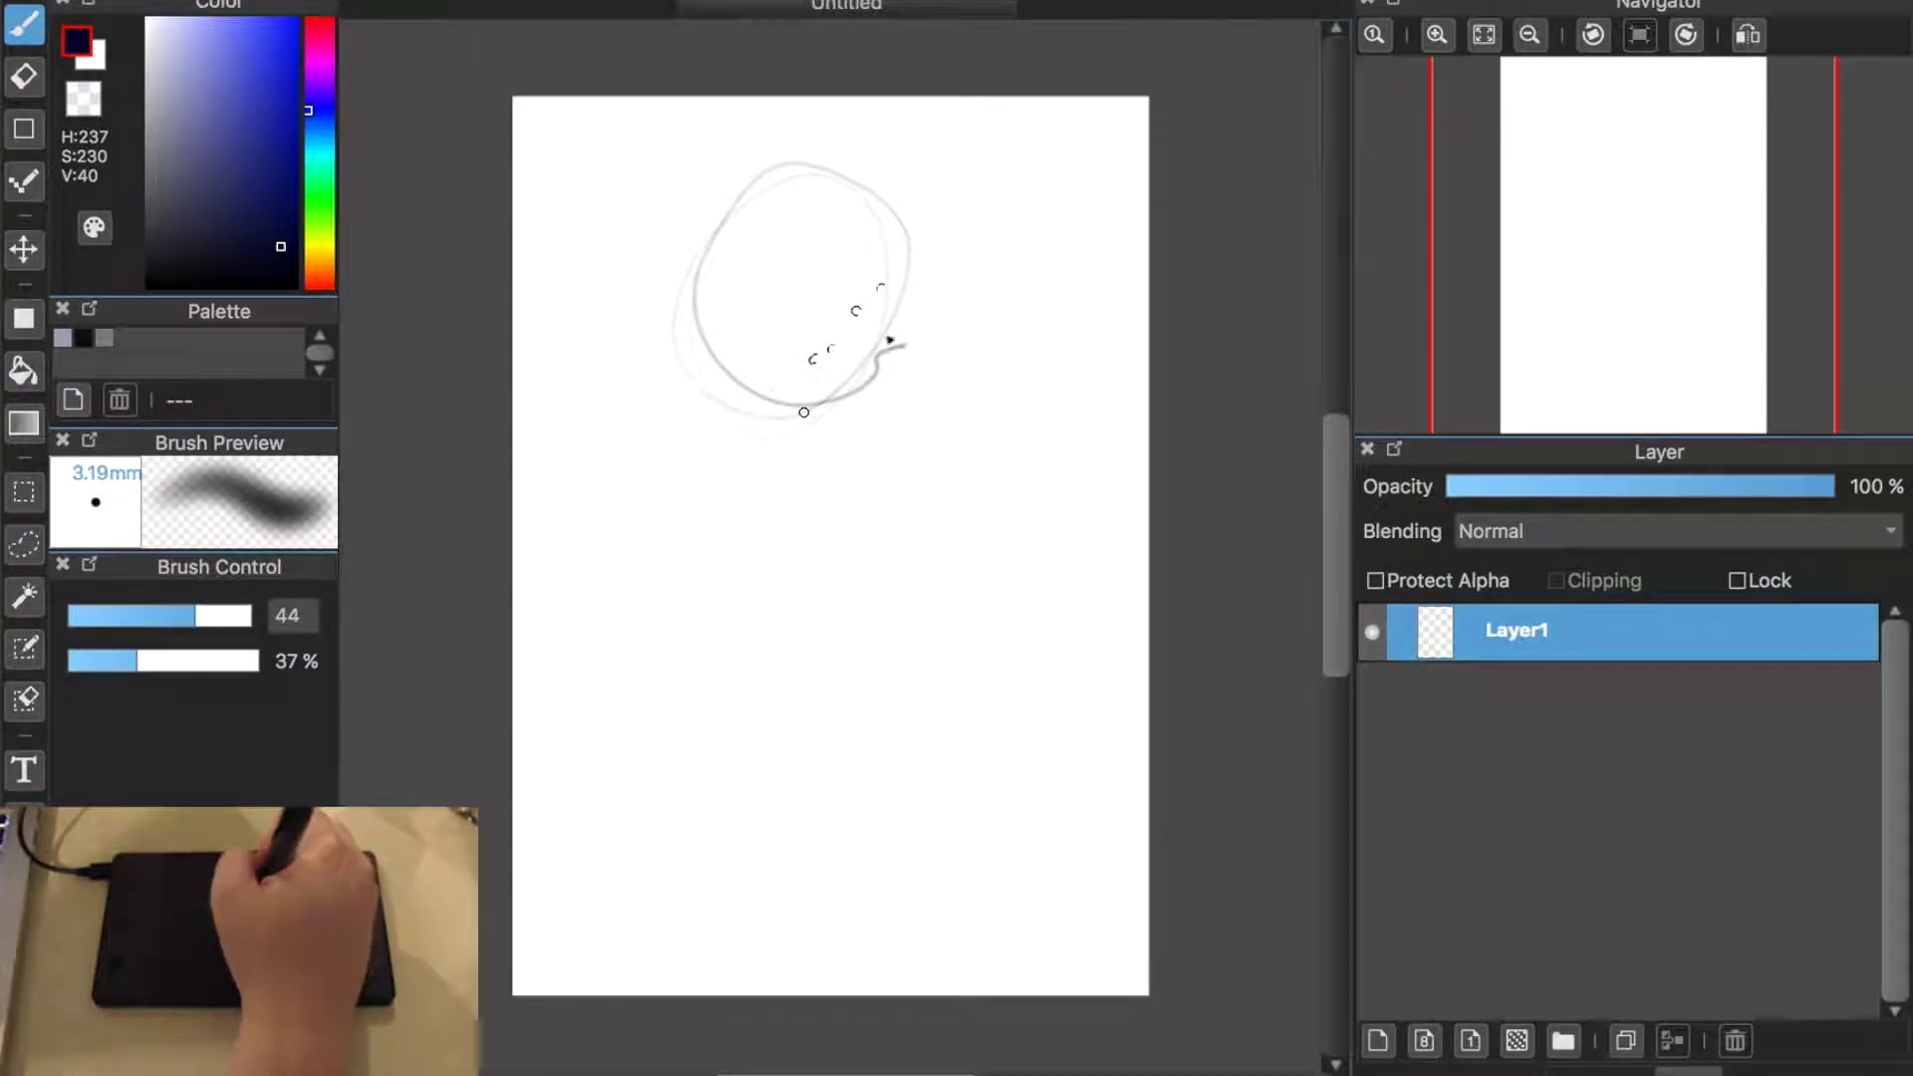
pyautogui.moveTo(804, 411)
pyautogui.mouseDown()
pyautogui.moveTo(870, 158)
pyautogui.moveTo(807, 415)
pyautogui.moveTo(786, 415)
pyautogui.moveTo(872, 376)
pyautogui.mouseUp()
pyautogui.moveTo(696, 239); pyautogui.dragTo(886, 200)
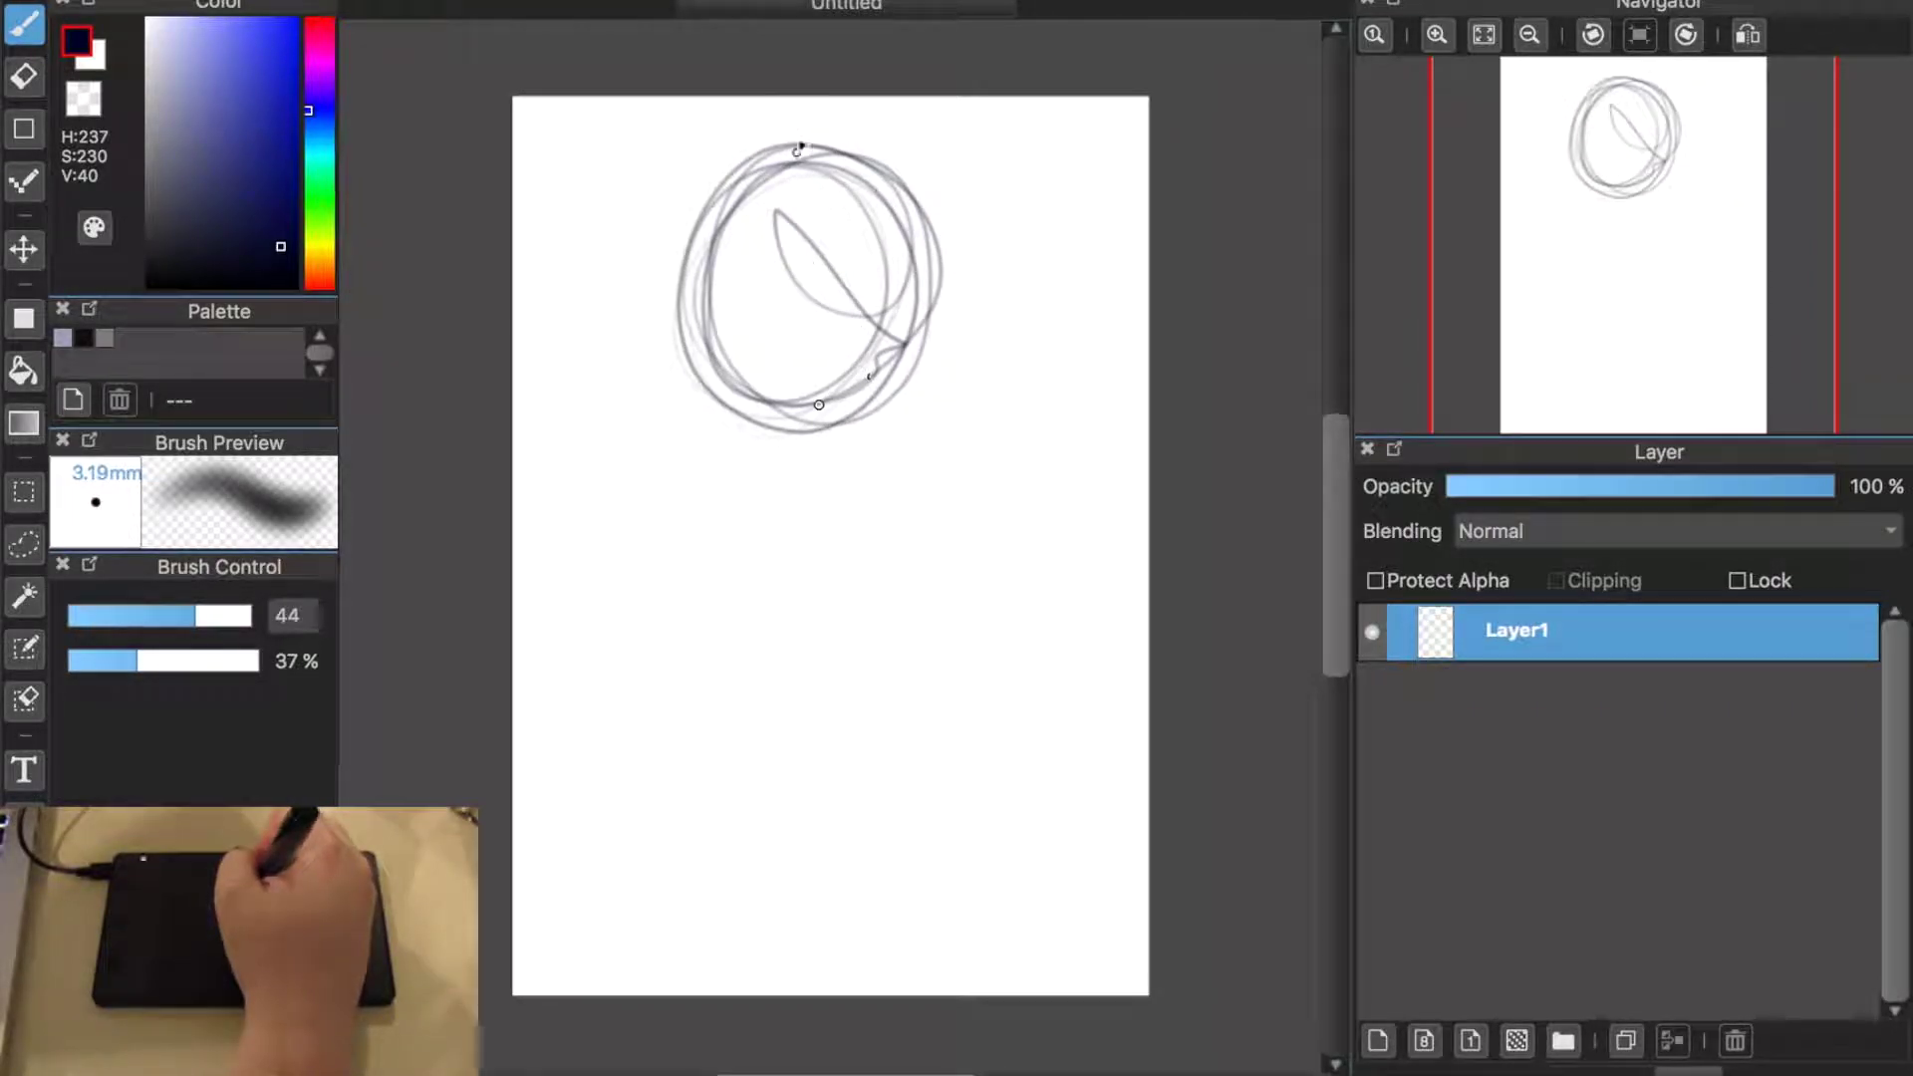
pyautogui.moveTo(803, 205); pyautogui.dragTo(811, 533)
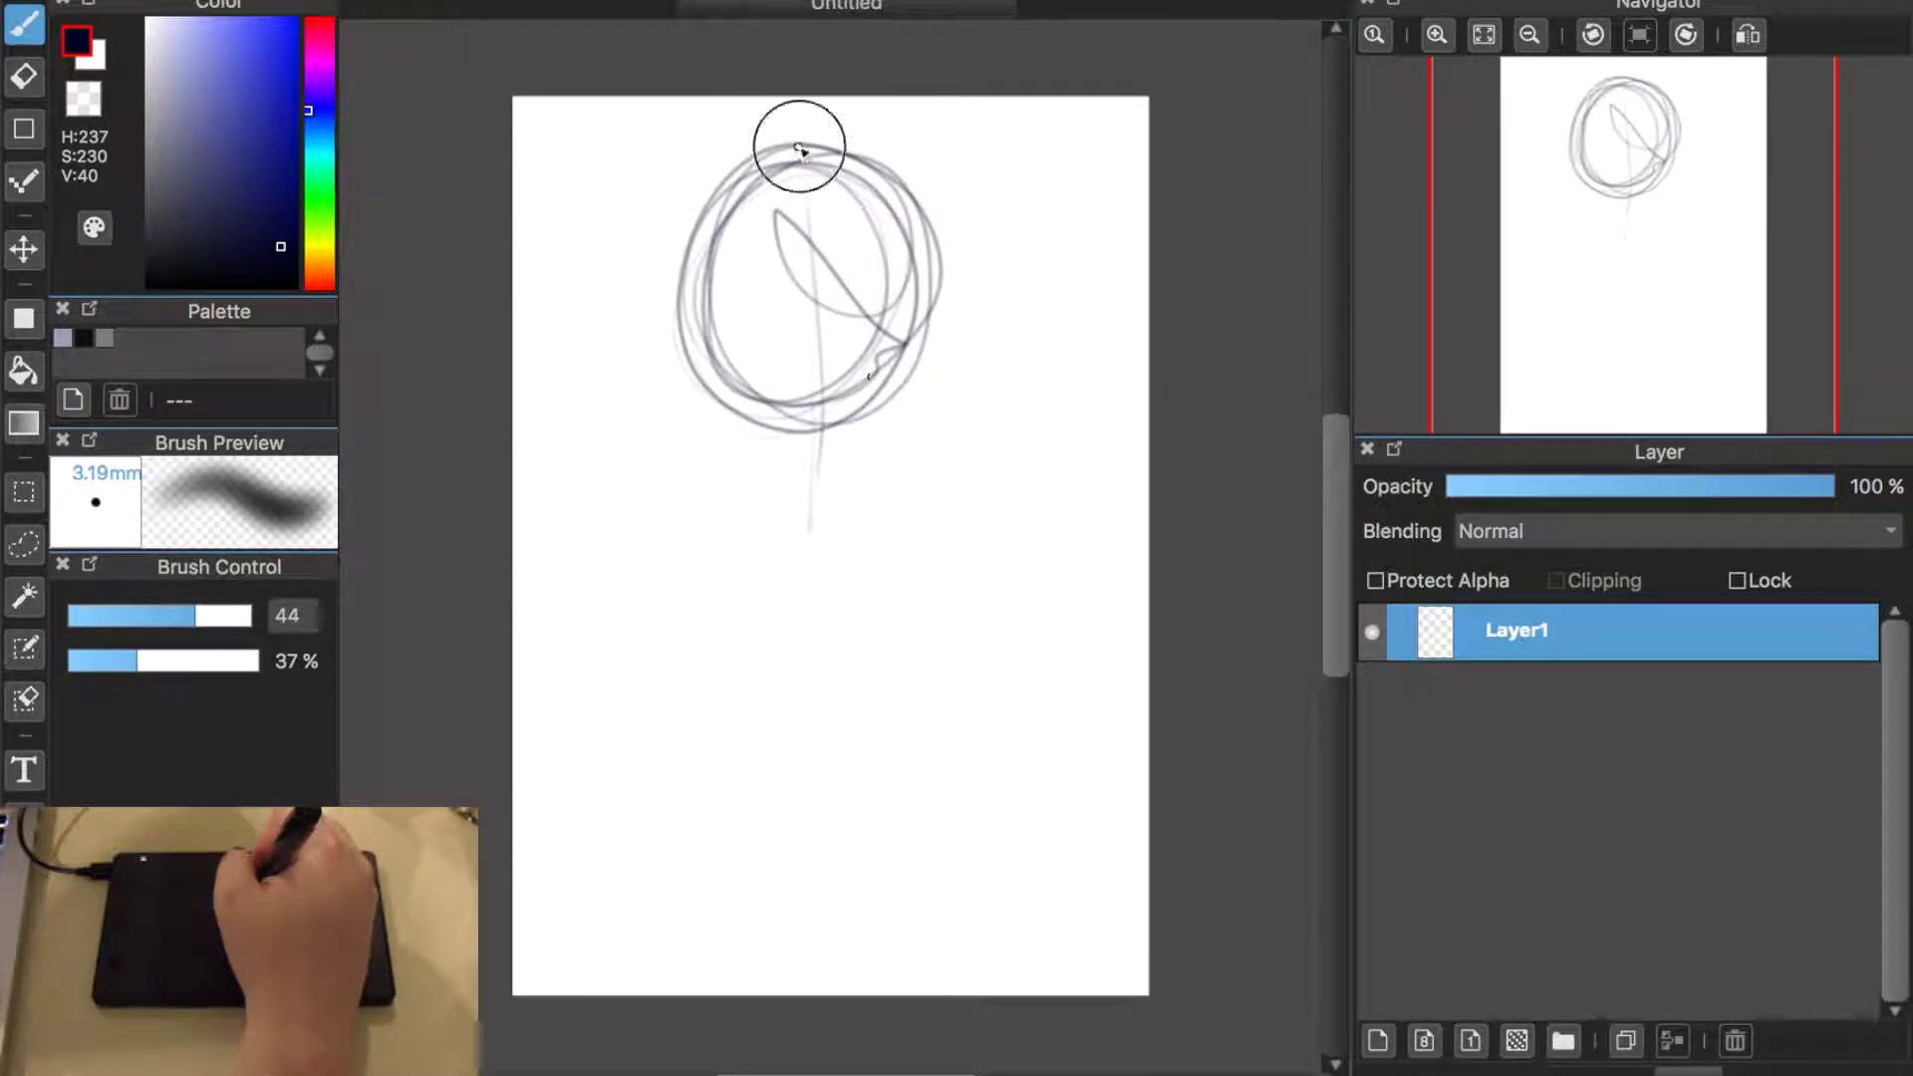
pyautogui.moveTo(800, 152); pyautogui.dragTo(813, 486)
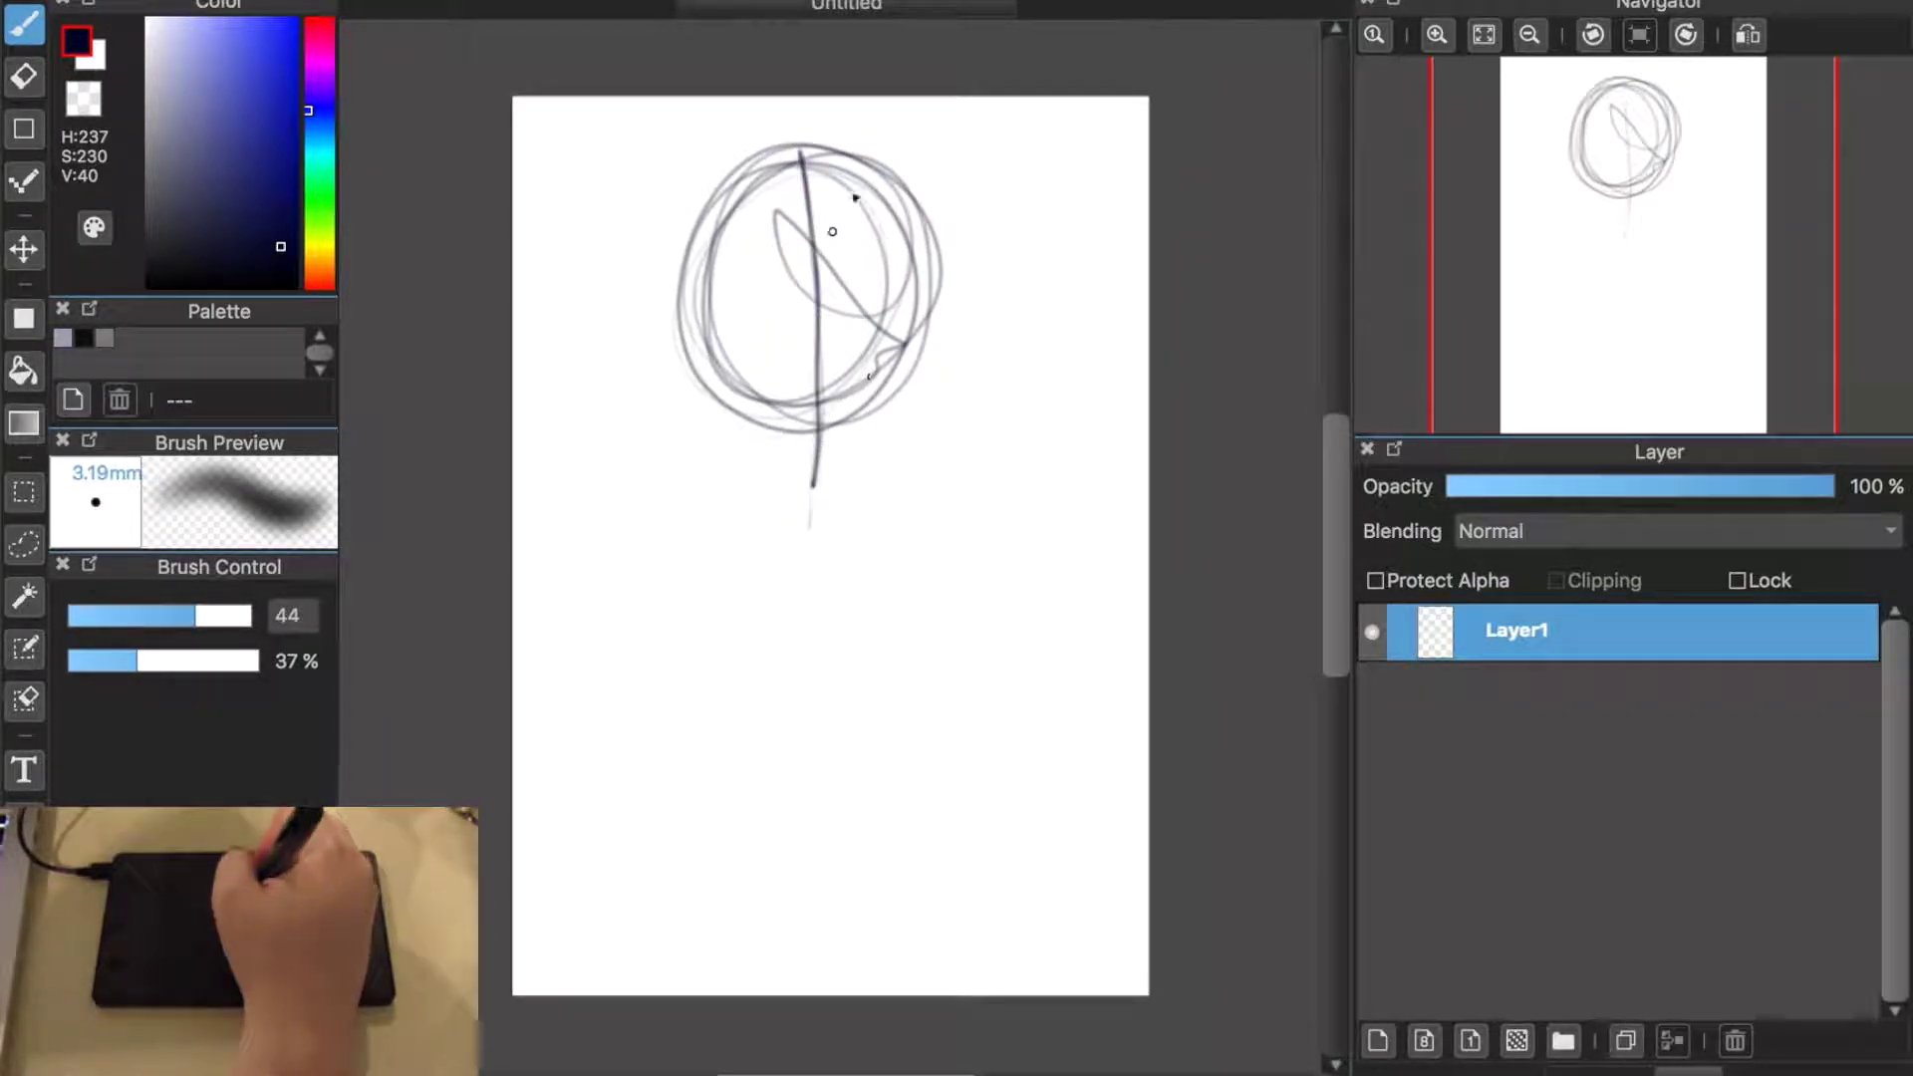
# Step: Sketch the sides of the face below the circle and angled jaw lines meeting at a pointed chin
pyautogui.moveTo(685, 295)
pyautogui.mouseDown()
pyautogui.moveTo(731, 502)
pyautogui.moveTo(858, 562)
pyautogui.moveTo(935, 462)
pyautogui.mouseUp()
pyautogui.moveTo(867, 558); pyautogui.dragTo(945, 426)
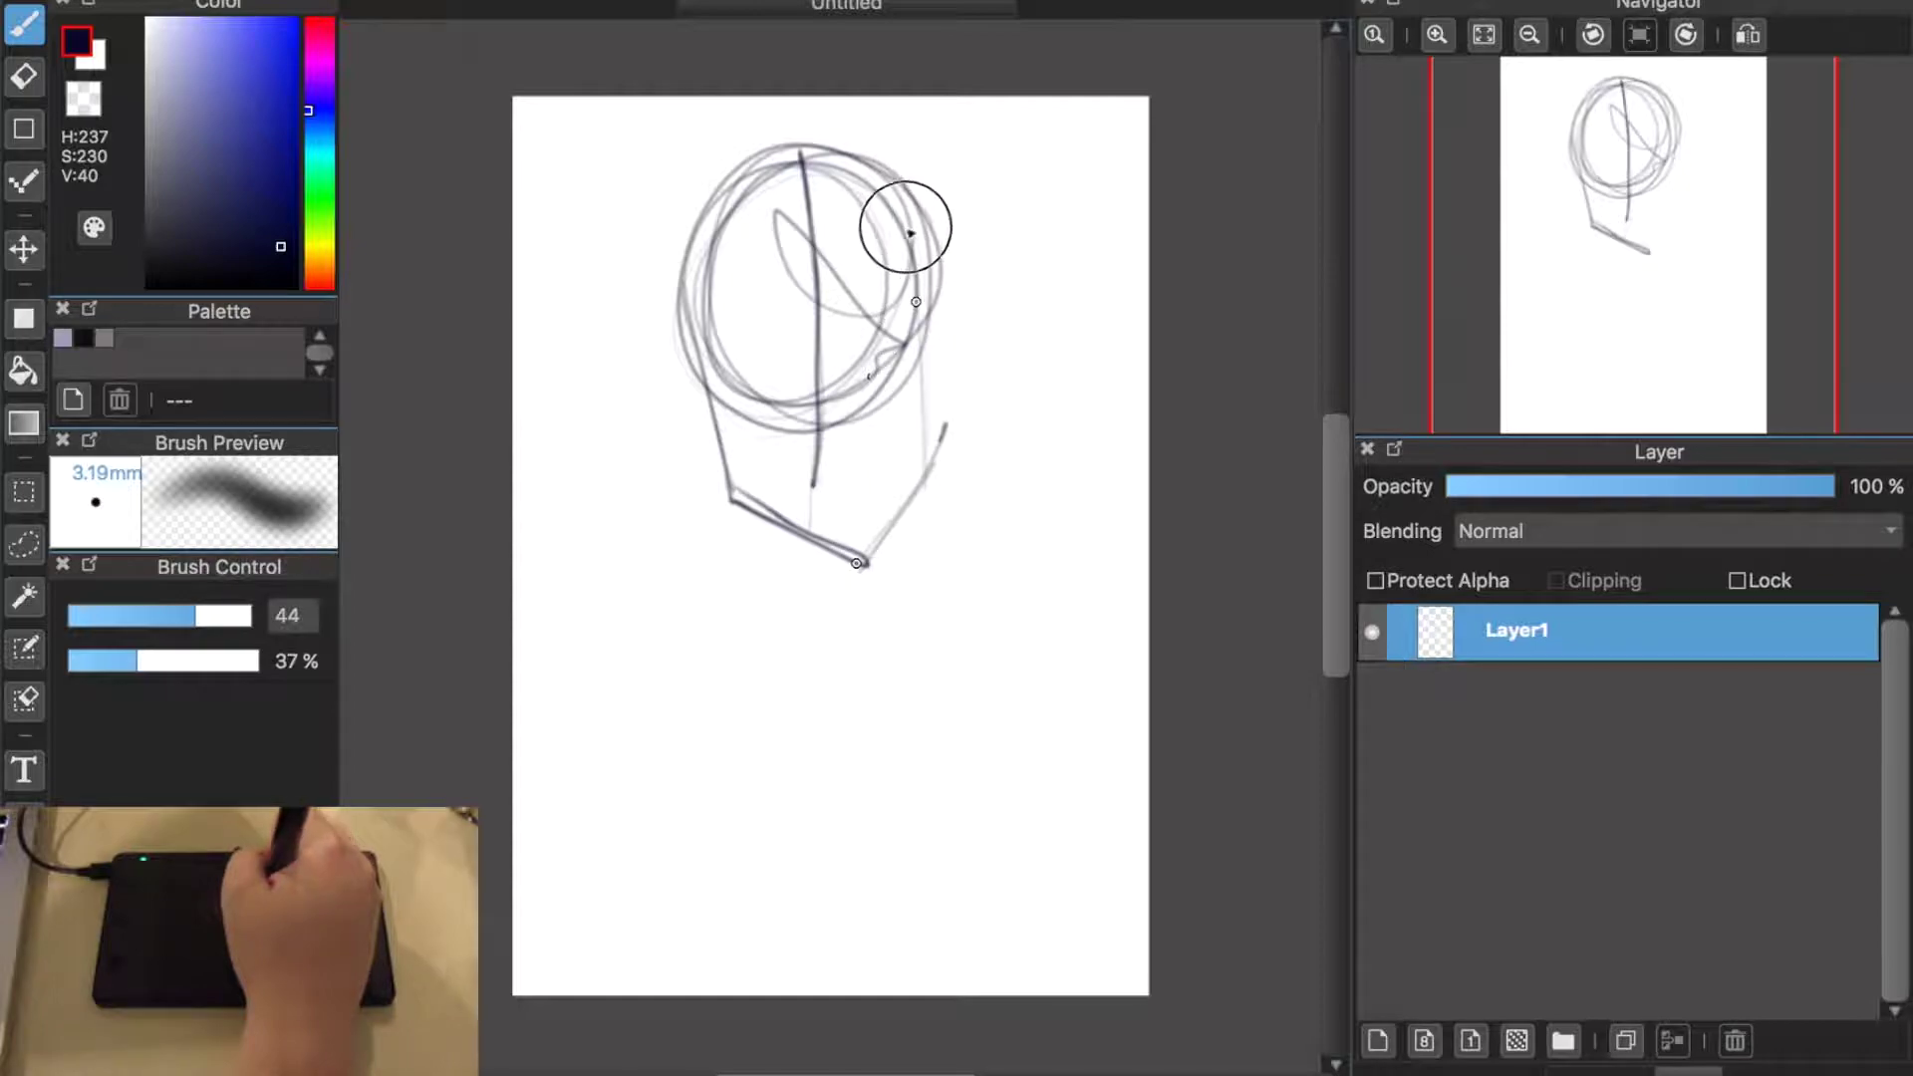
pyautogui.moveTo(907, 215); pyautogui.dragTo(934, 483)
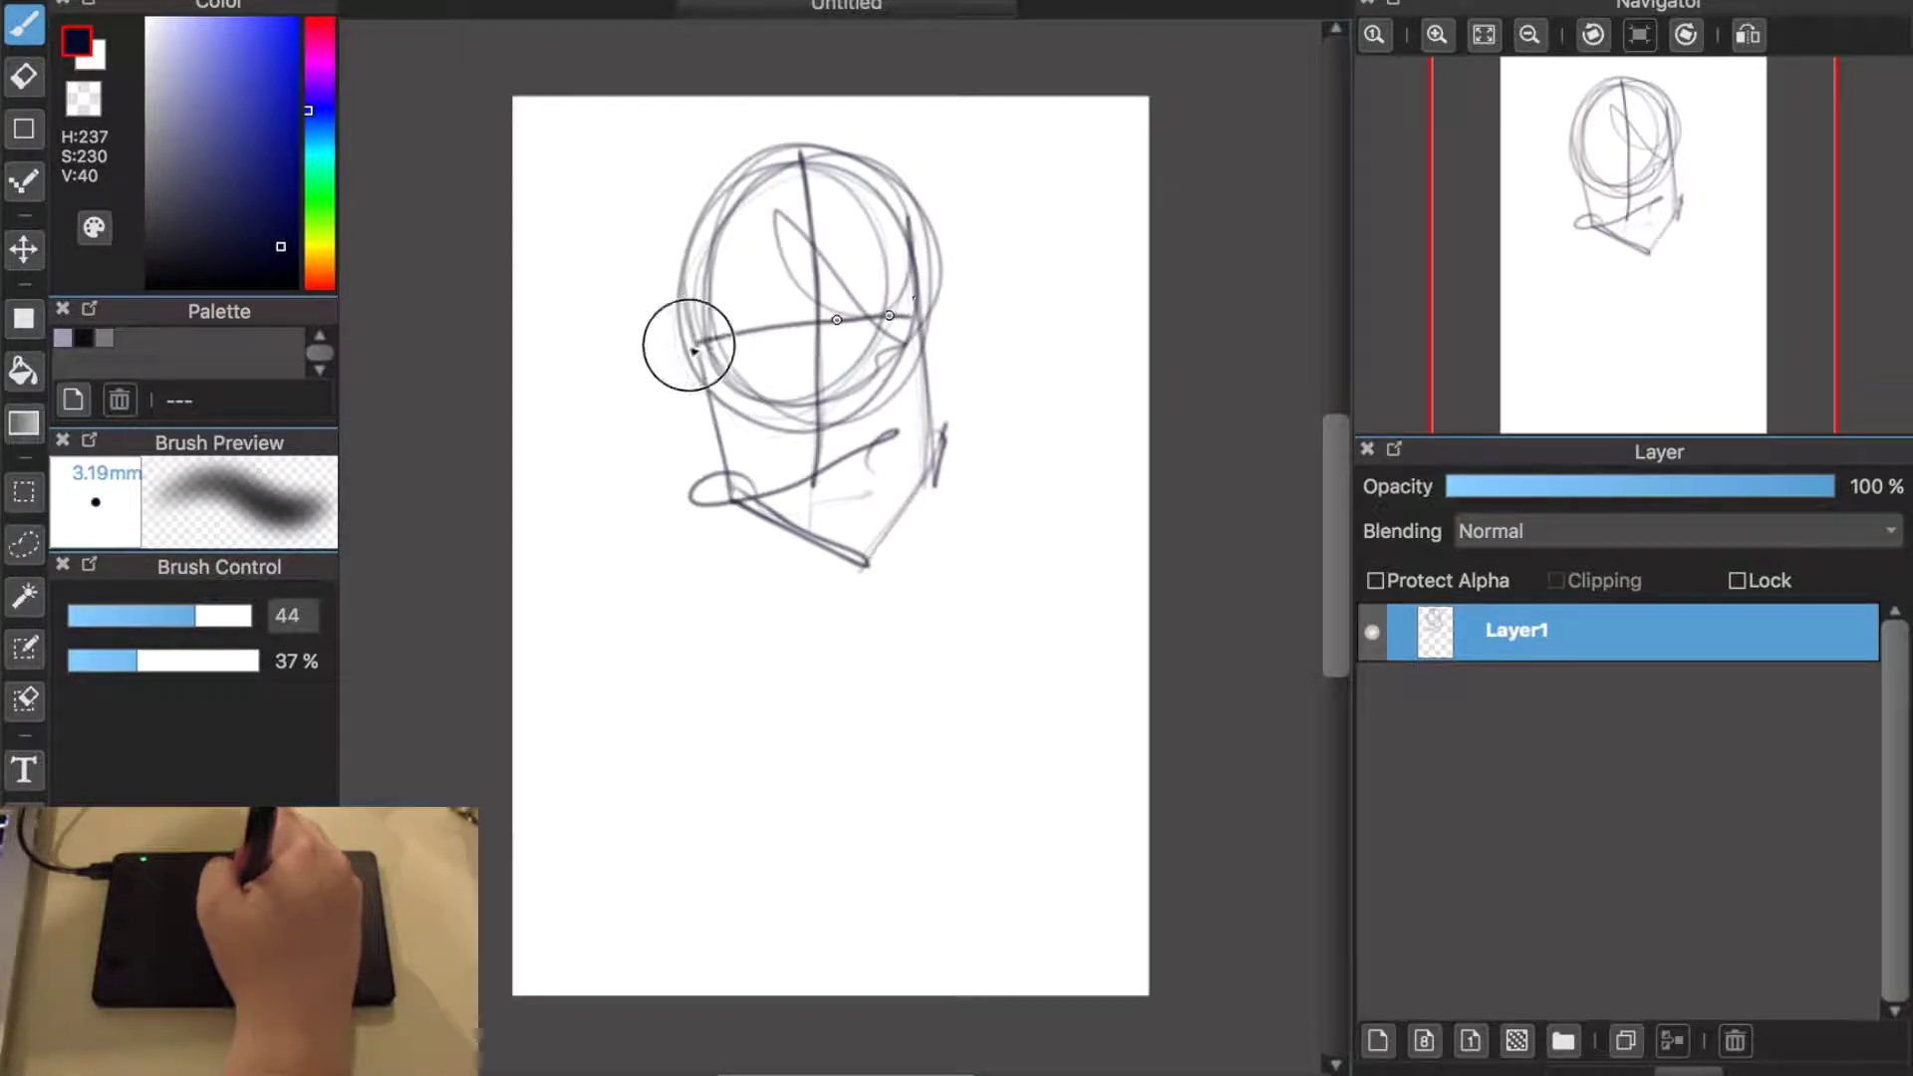
# Step: Sketch a horizontal eye line across the head with round eyes beneath it, and undo the stray scribbles over the face
pyautogui.moveTo(693, 344)
pyautogui.mouseDown()
pyautogui.moveTo(952, 319)
pyautogui.moveTo(690, 346)
pyautogui.mouseUp()
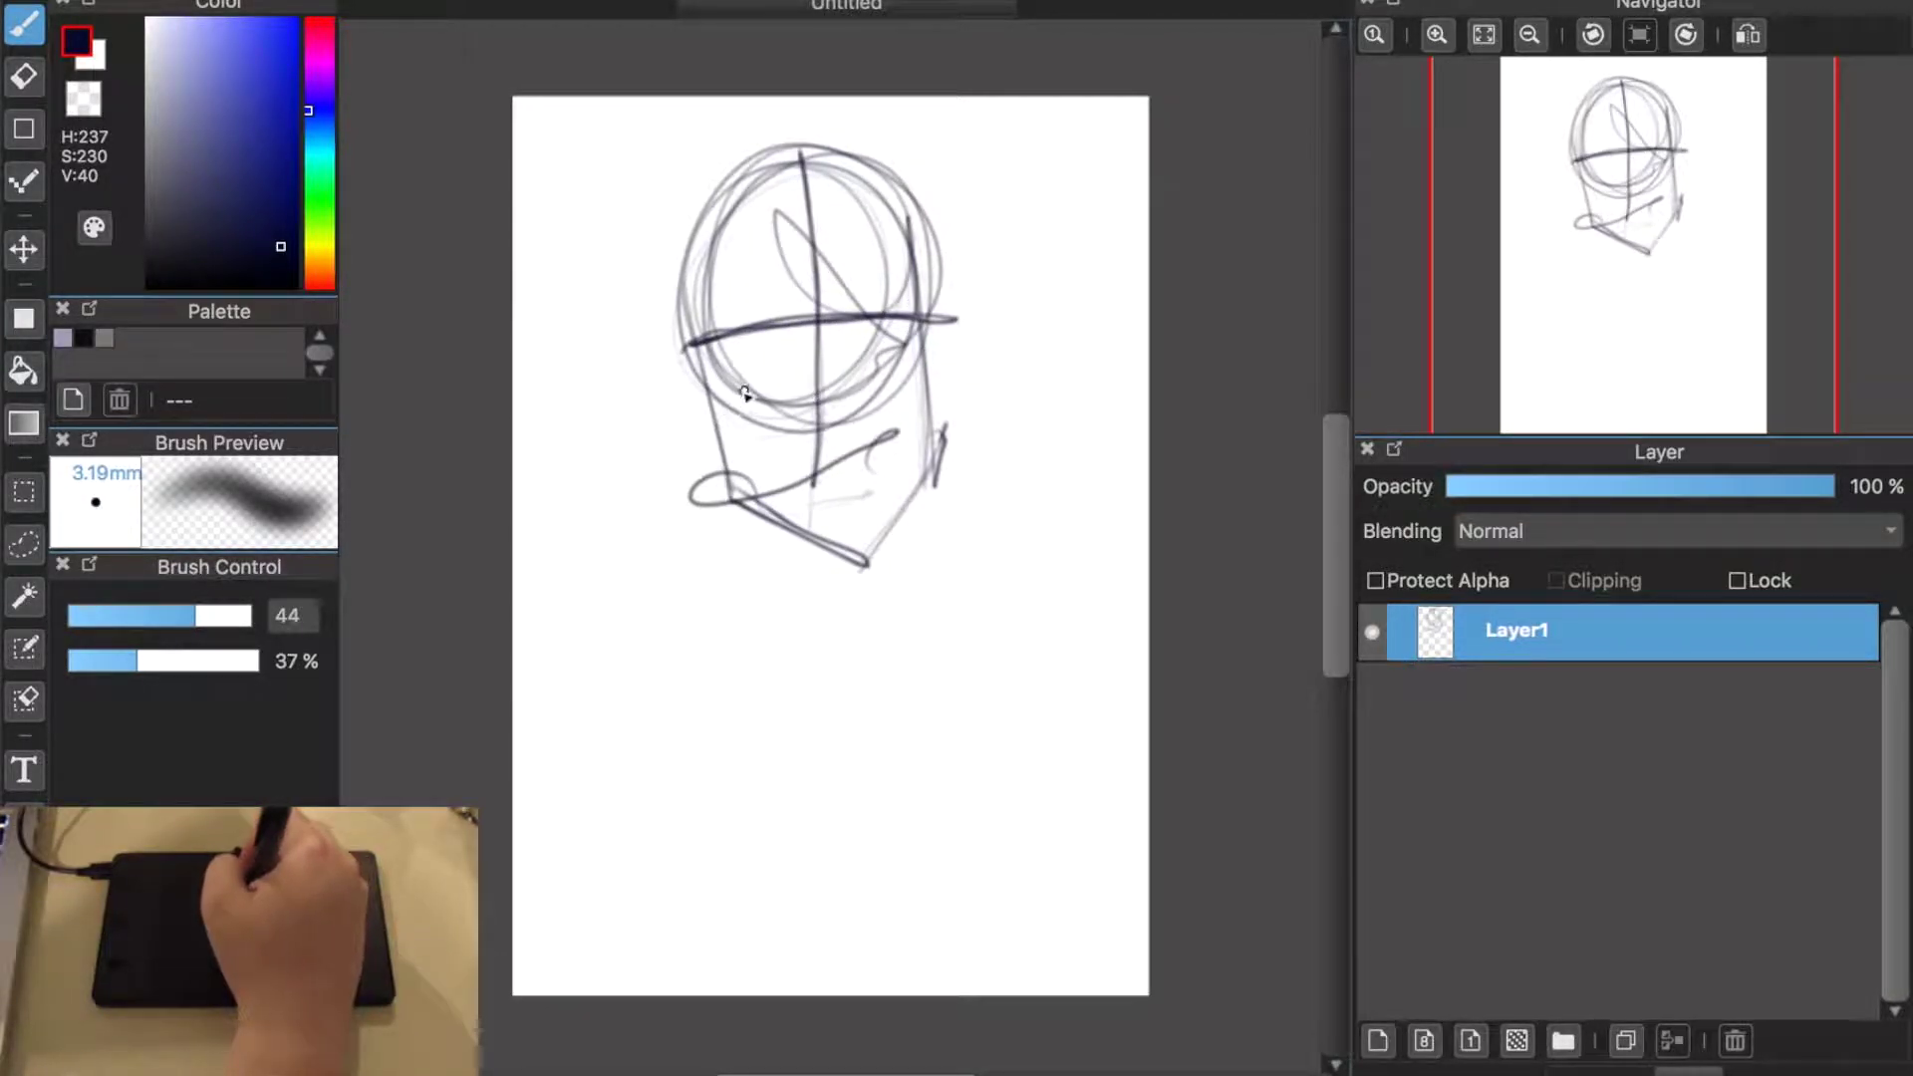
pyautogui.moveTo(717, 396)
pyautogui.mouseDown()
pyautogui.moveTo(937, 365)
pyautogui.moveTo(702, 391)
pyautogui.moveTo(940, 375)
pyautogui.moveTo(715, 349)
pyautogui.moveTo(749, 393)
pyautogui.moveTo(722, 344)
pyautogui.moveTo(764, 328)
pyautogui.moveTo(778, 368)
pyautogui.moveTo(749, 353)
pyautogui.mouseUp()
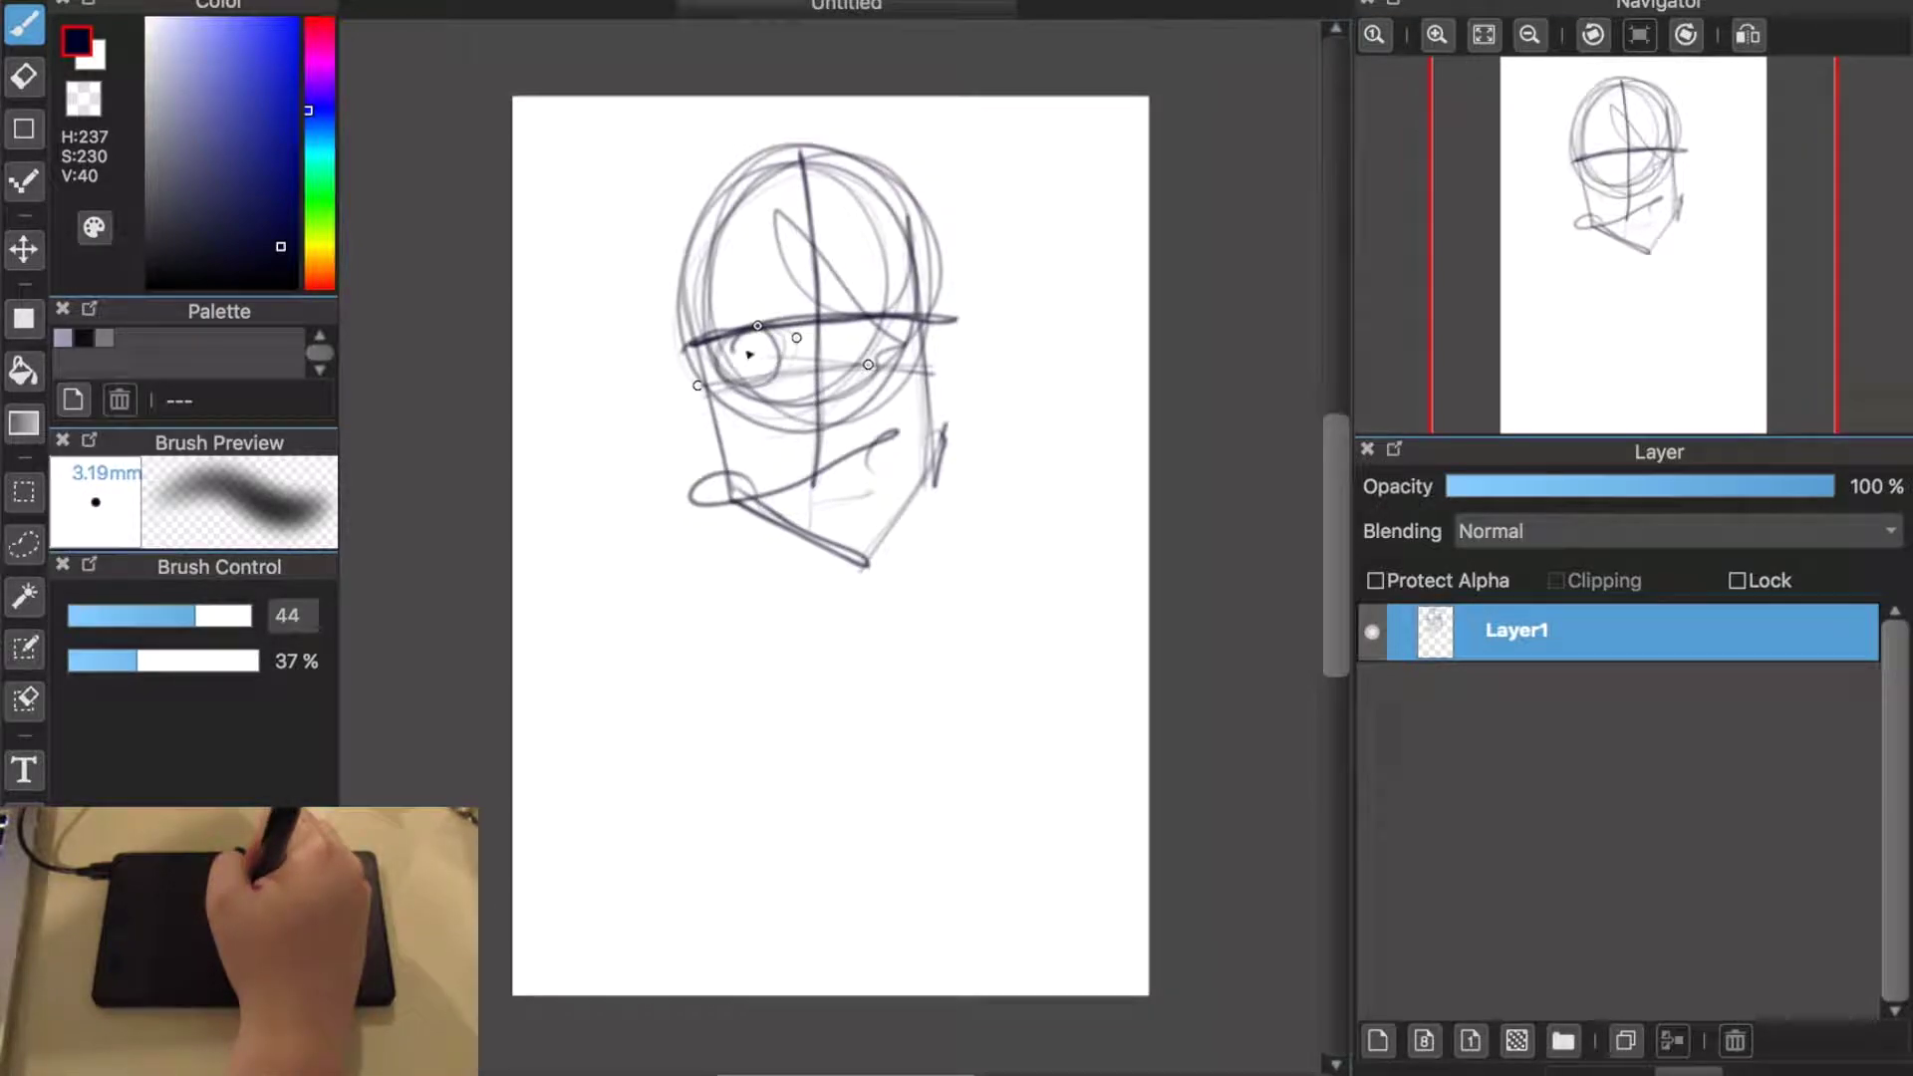
pyautogui.moveTo(890, 325)
pyautogui.mouseDown()
pyautogui.moveTo(832, 350)
pyautogui.moveTo(883, 332)
pyautogui.moveTo(880, 376)
pyautogui.moveTo(834, 365)
pyautogui.moveTo(867, 398)
pyautogui.moveTo(735, 483)
pyautogui.mouseUp()
pyautogui.moveTo(819, 435)
pyautogui.mouseDown()
pyautogui.moveTo(857, 378)
pyautogui.moveTo(1095, 383)
pyautogui.mouseUp()
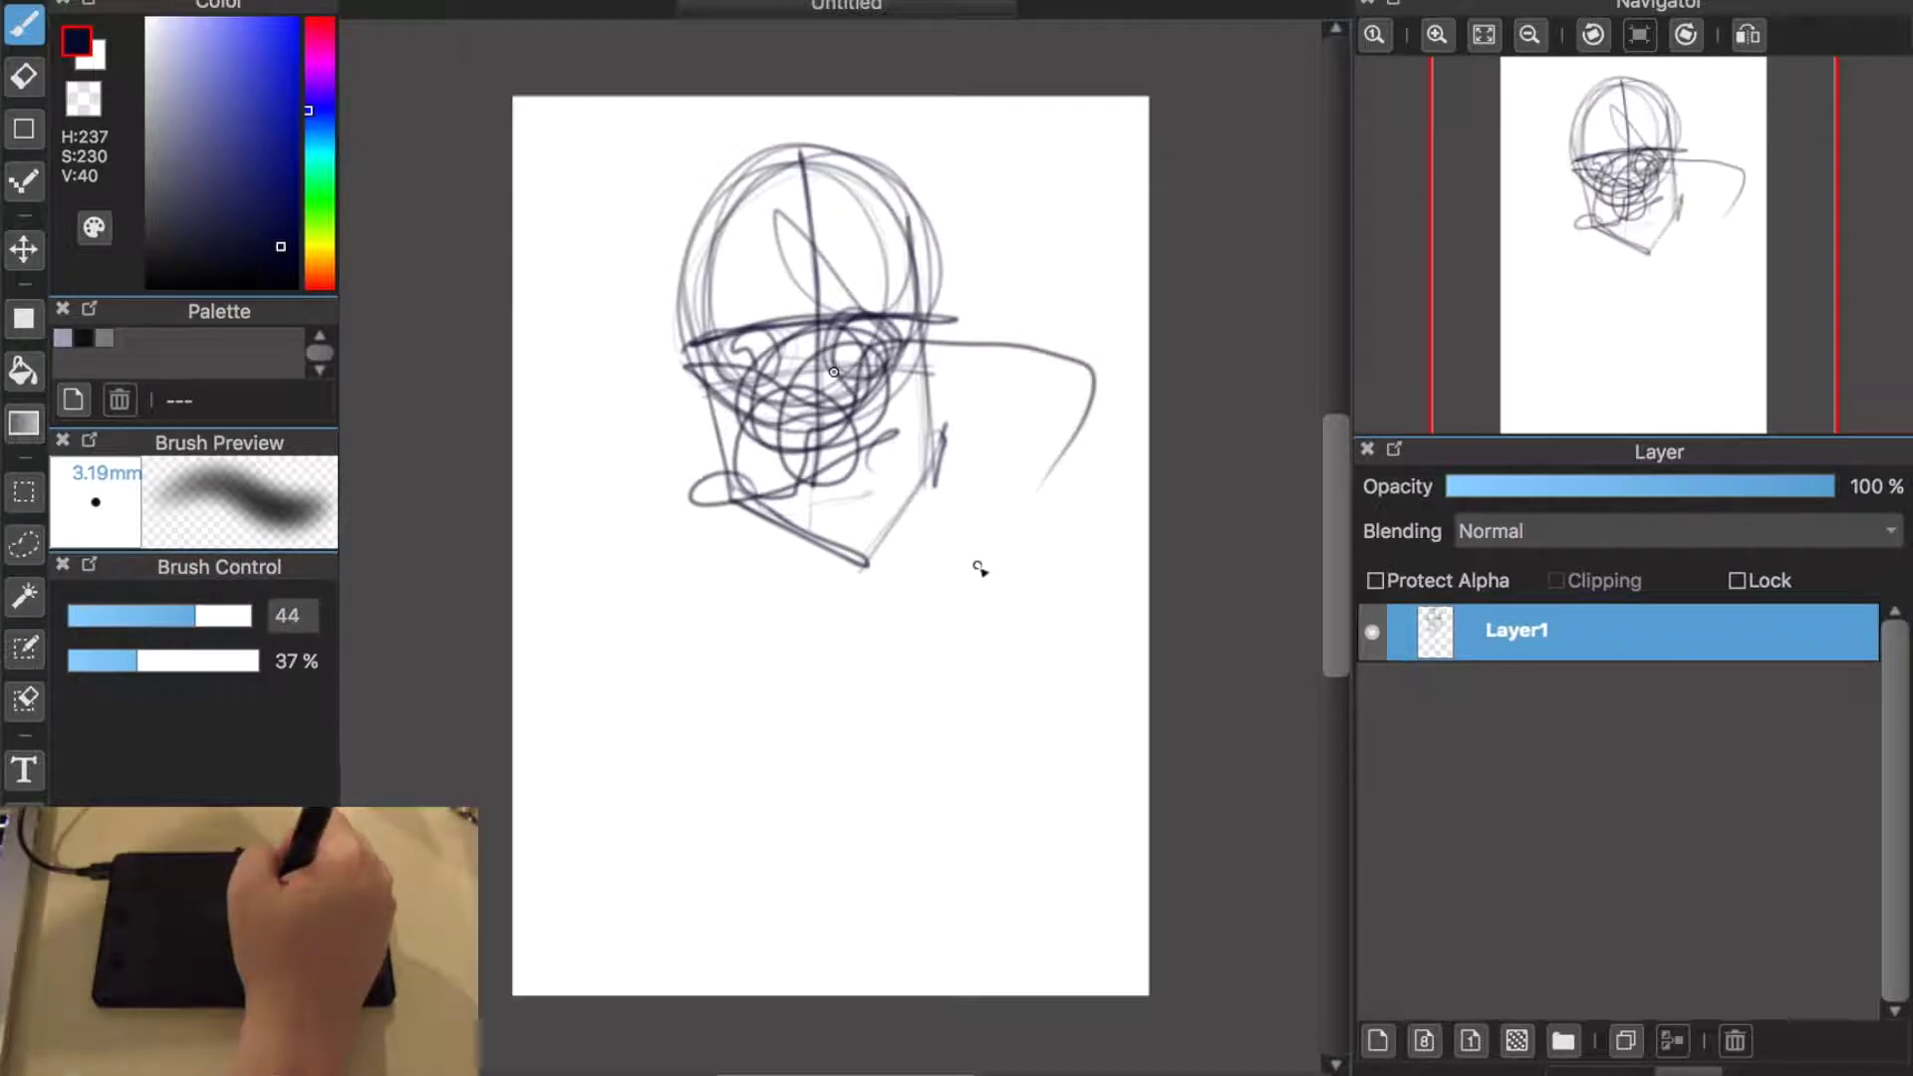
pyautogui.press('super+z')
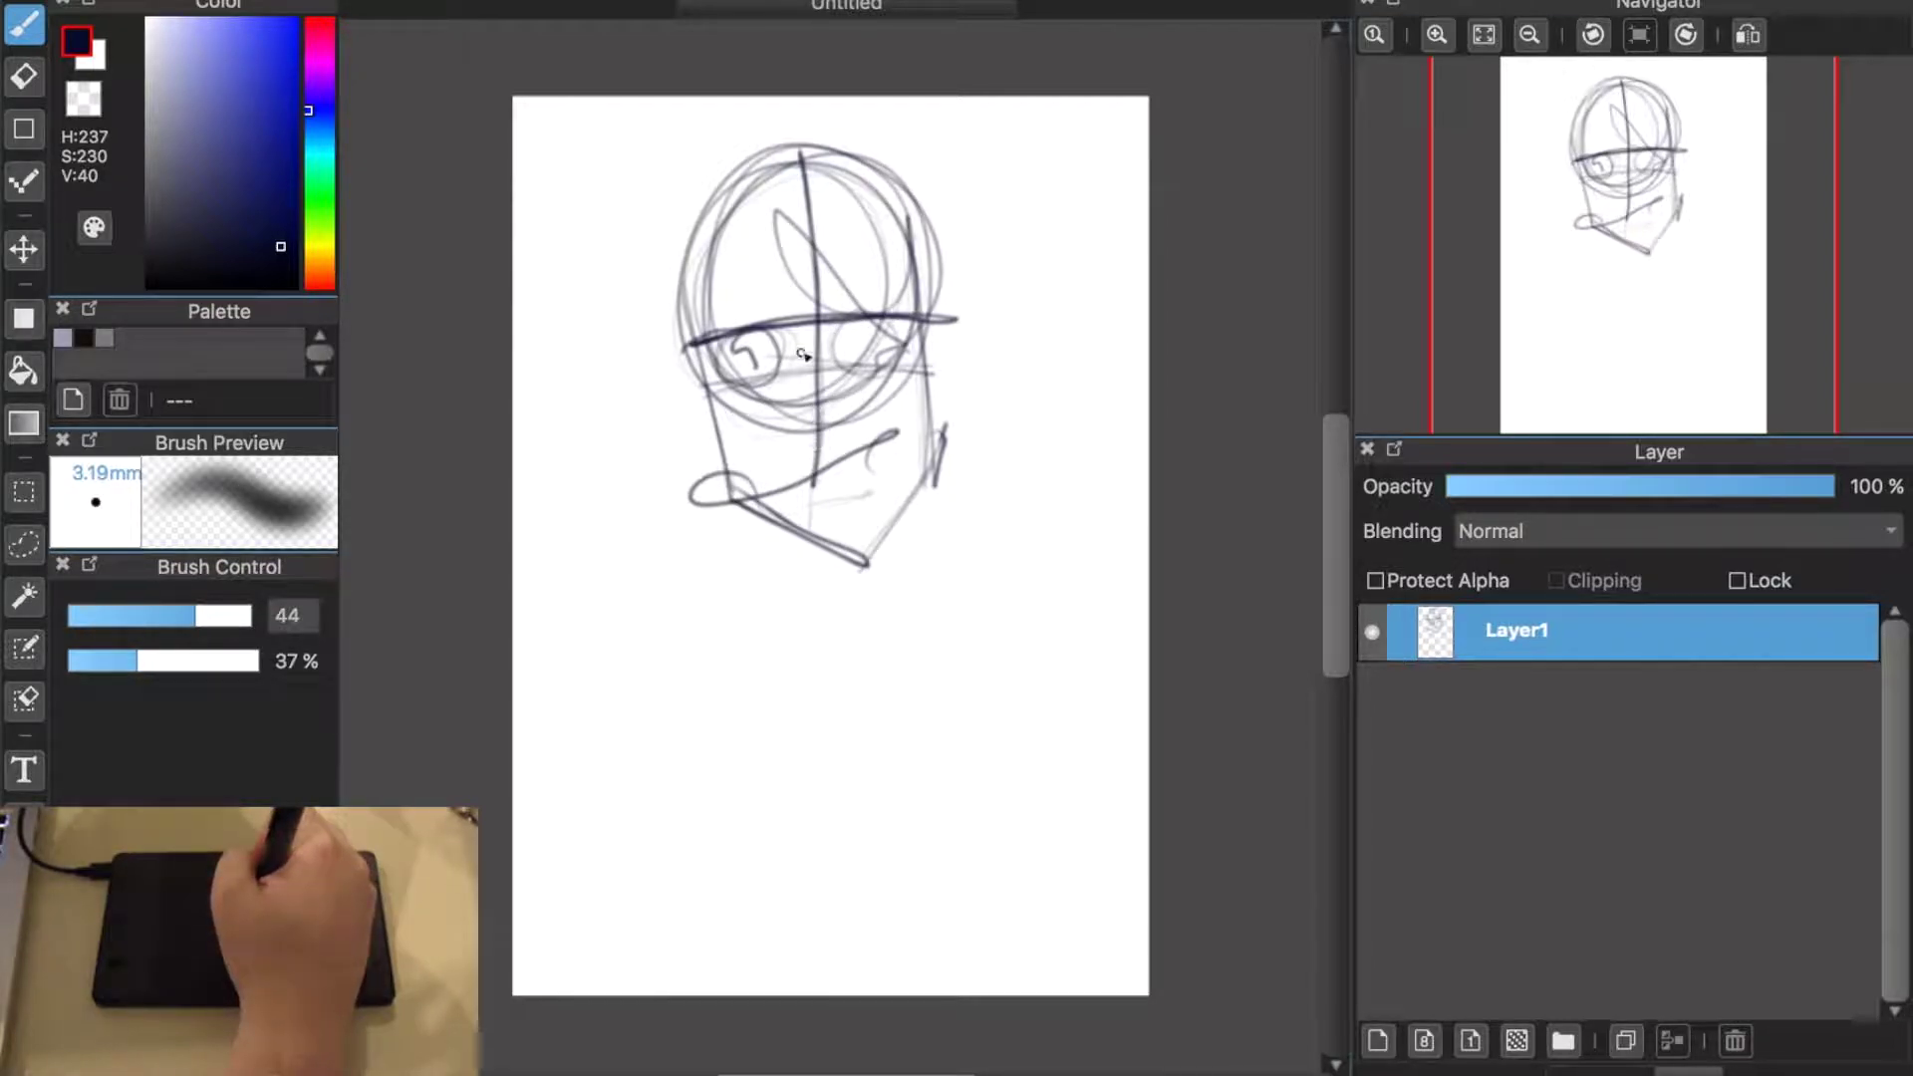
# Step: Sketch the nose along the face's centre line, then add cheek and mouth strokes across the lower face
pyautogui.moveTo(807, 350); pyautogui.dragTo(786, 452)
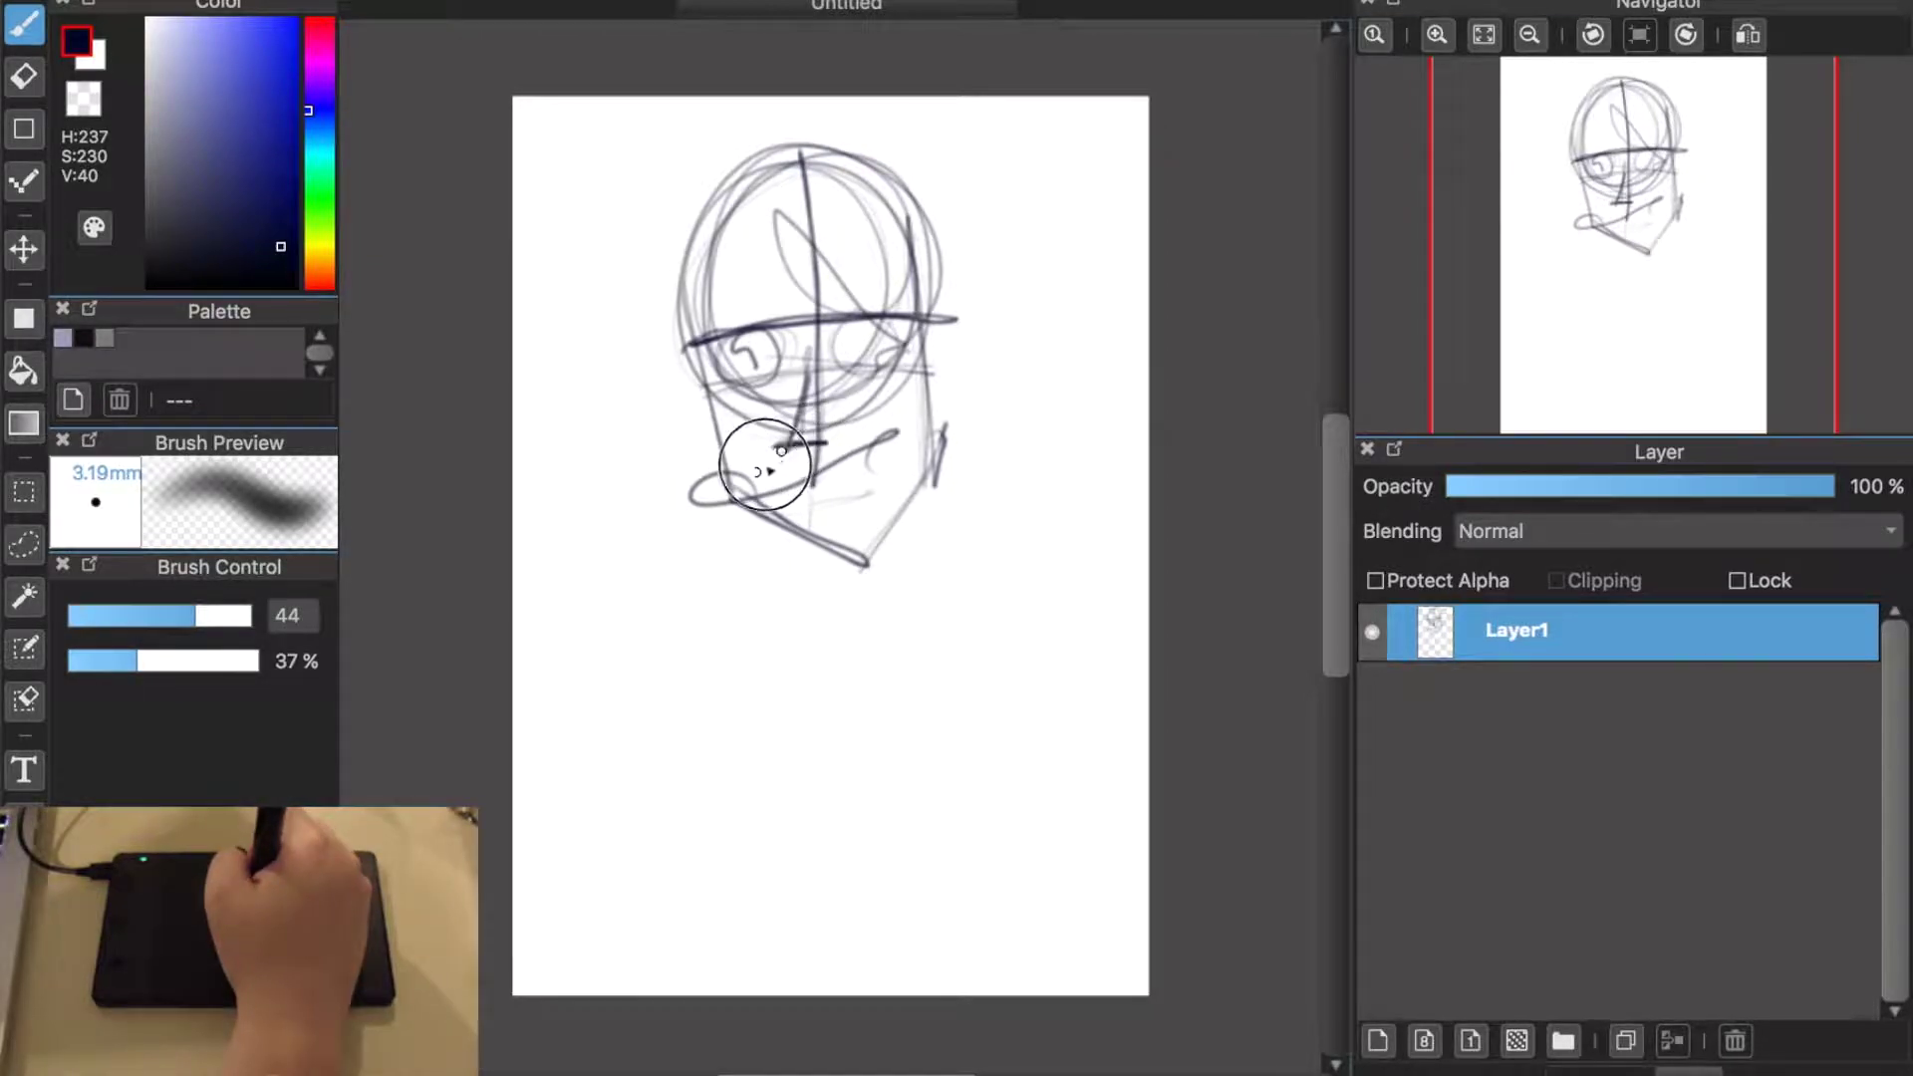
pyautogui.moveTo(764, 474)
pyautogui.mouseDown()
pyautogui.moveTo(730, 474)
pyautogui.moveTo(726, 443)
pyautogui.moveTo(707, 489)
pyautogui.mouseUp()
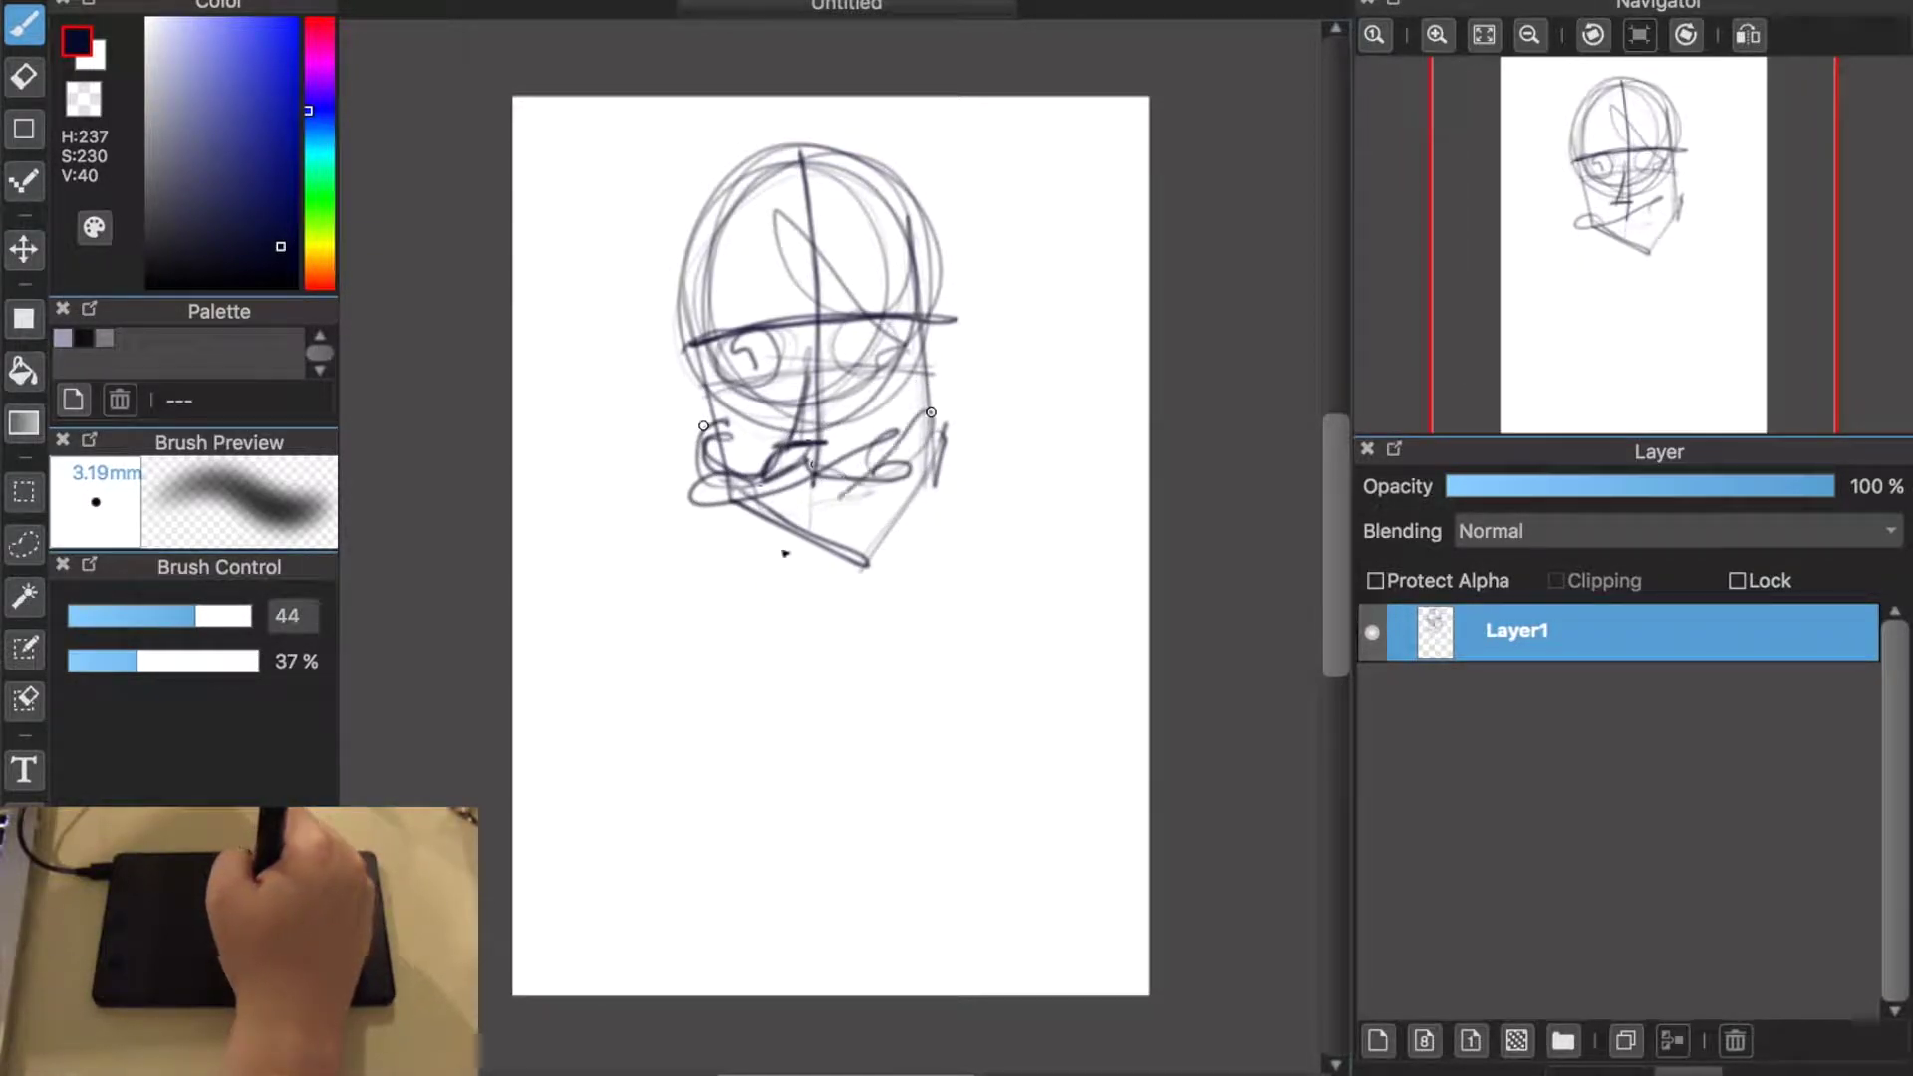
pyautogui.moveTo(800, 562)
pyautogui.mouseDown()
pyautogui.moveTo(867, 504)
pyautogui.moveTo(854, 519)
pyautogui.mouseUp()
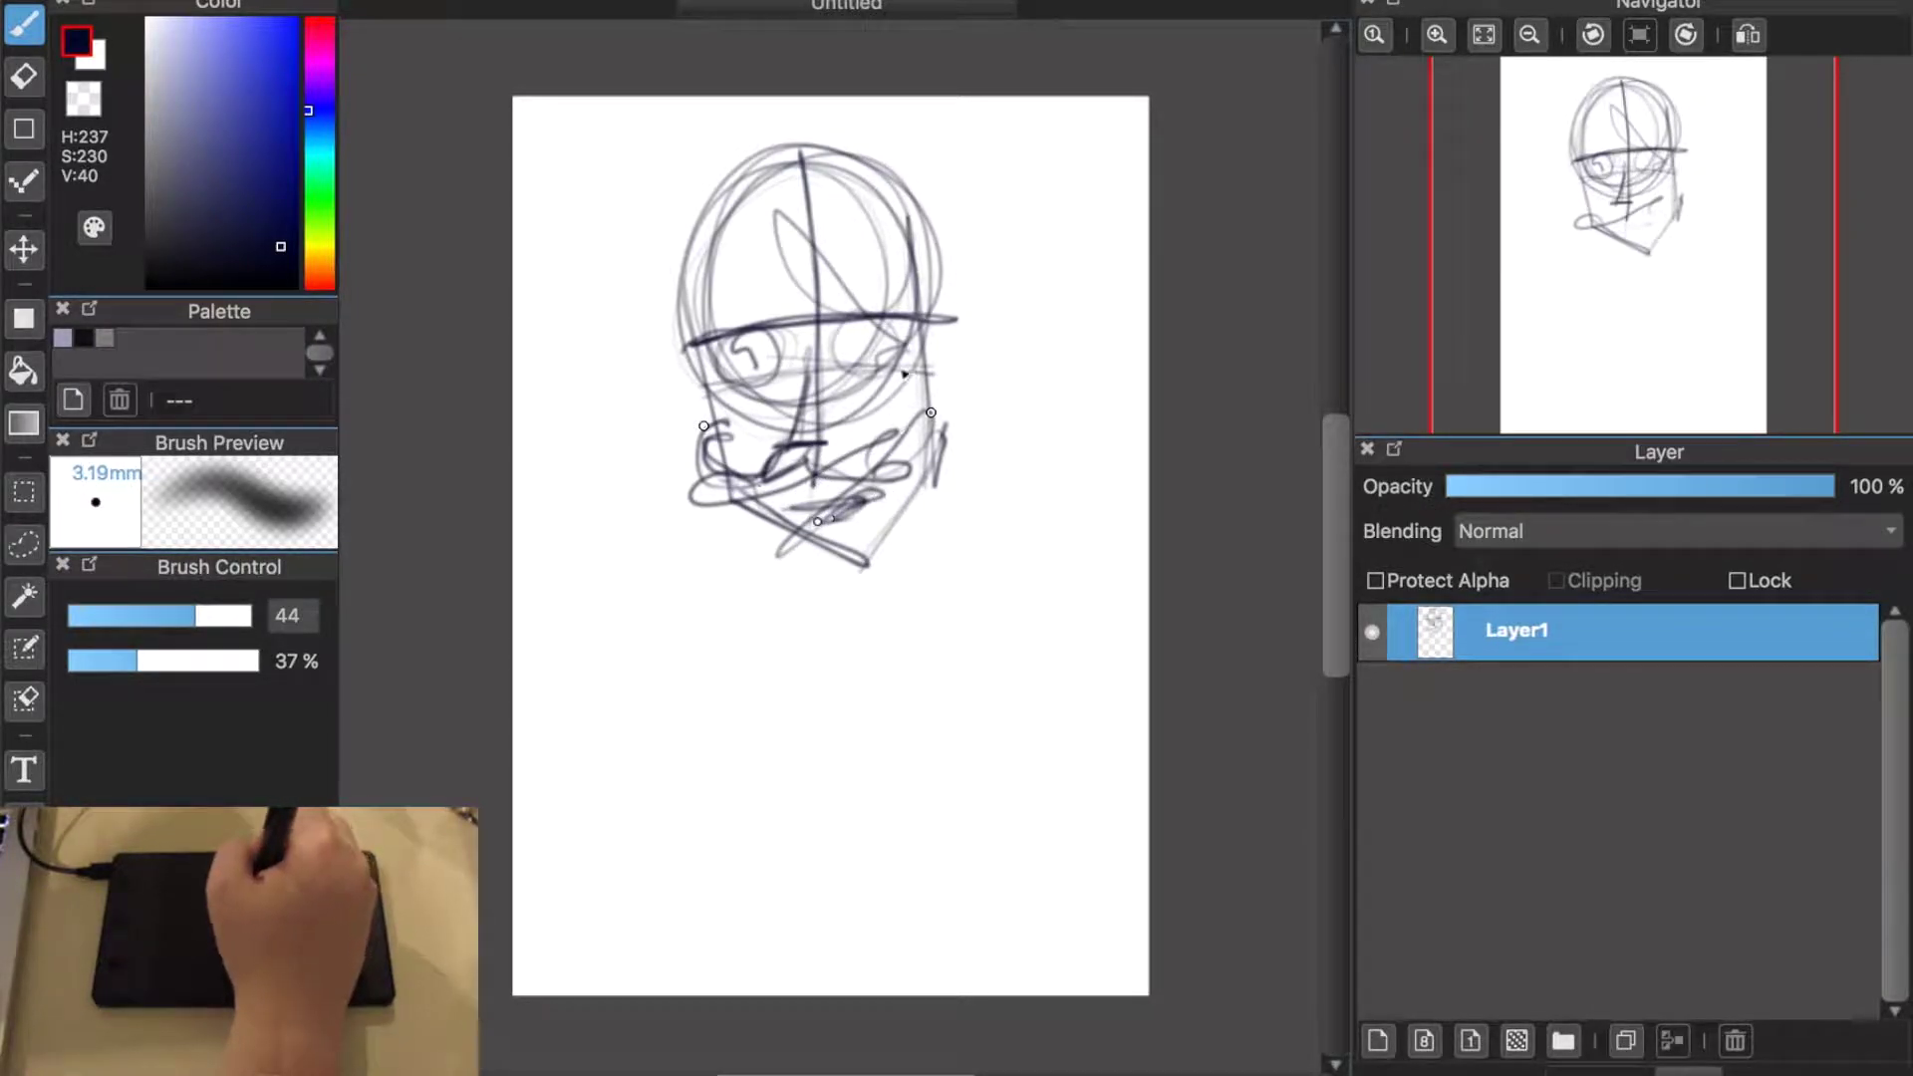
pyautogui.moveTo(844, 97); pyautogui.dragTo(842, 145)
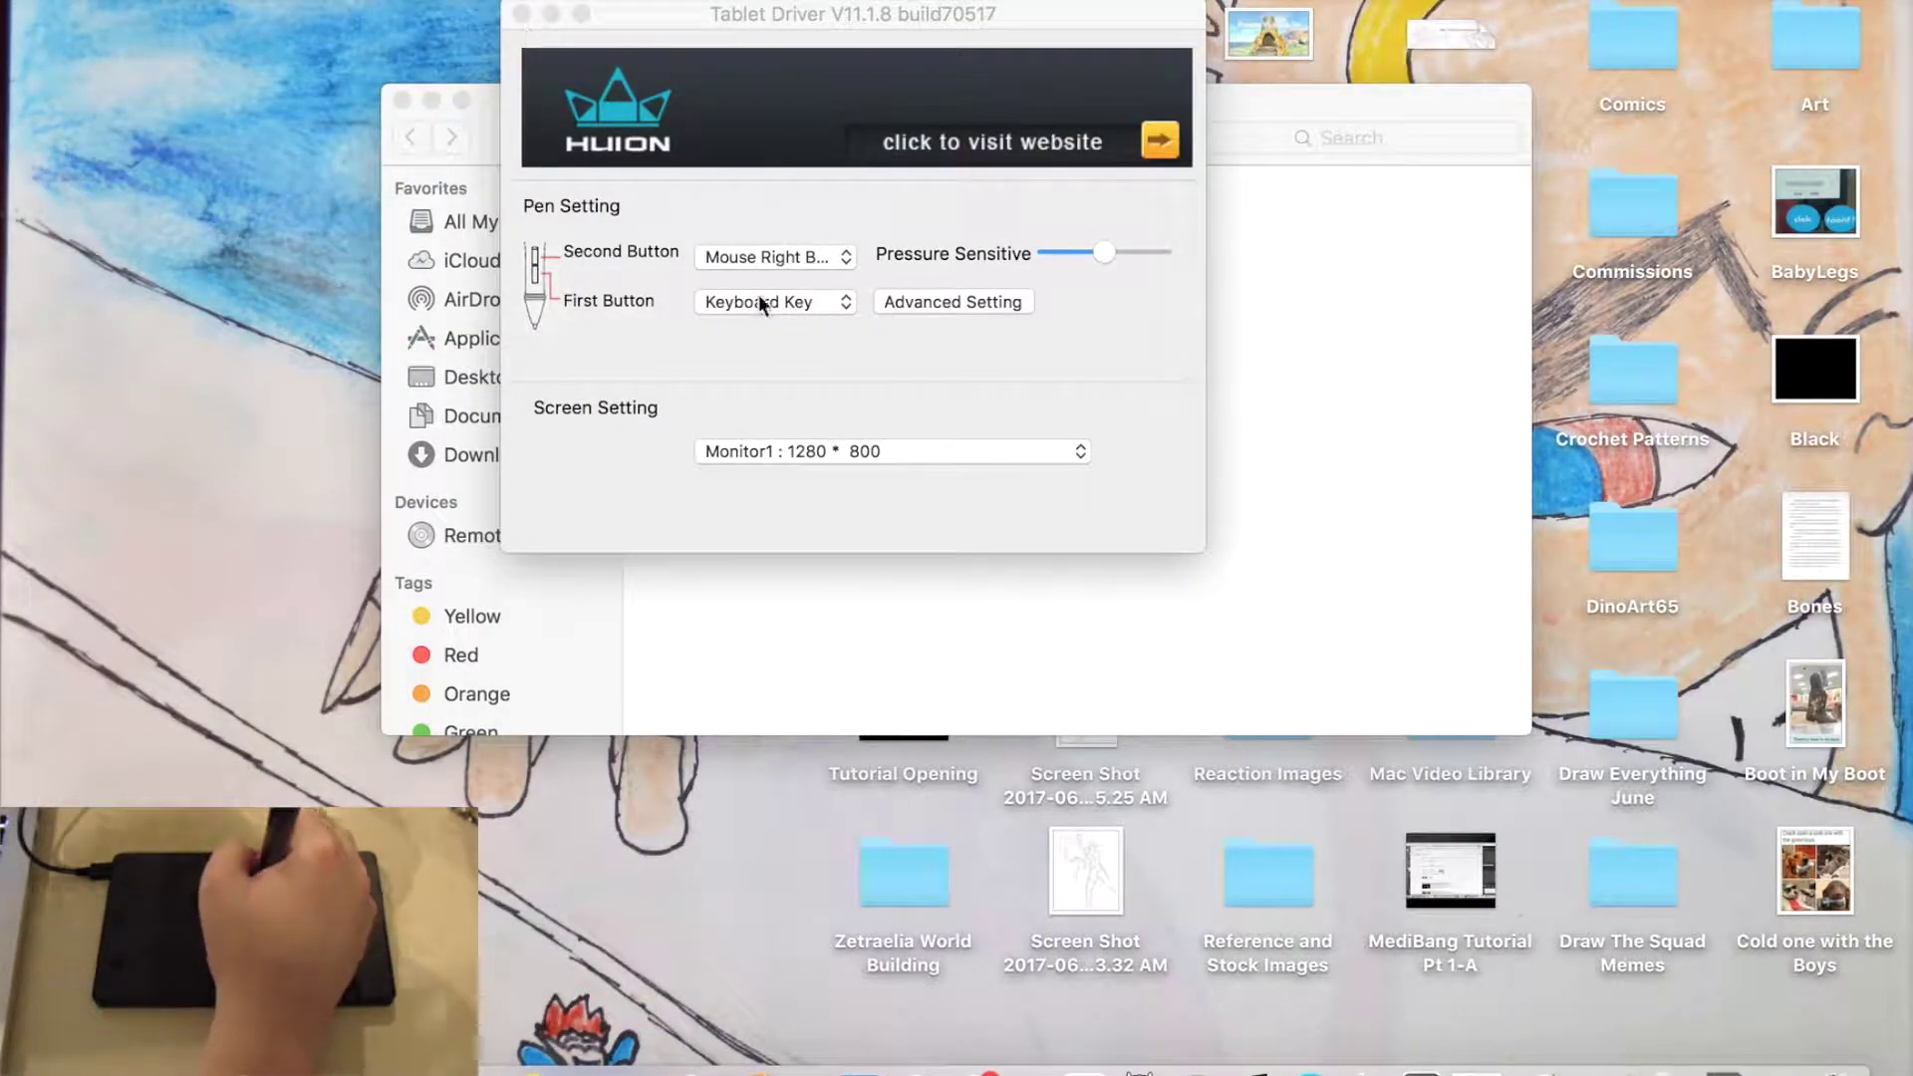
# Step: In the Huion tablet driver, lower the pressure sensitivity to near its minimum and assign Mouse Middle Button to the pen's first button
pyautogui.moveTo(1066, 253); pyautogui.dragTo(1054, 257)
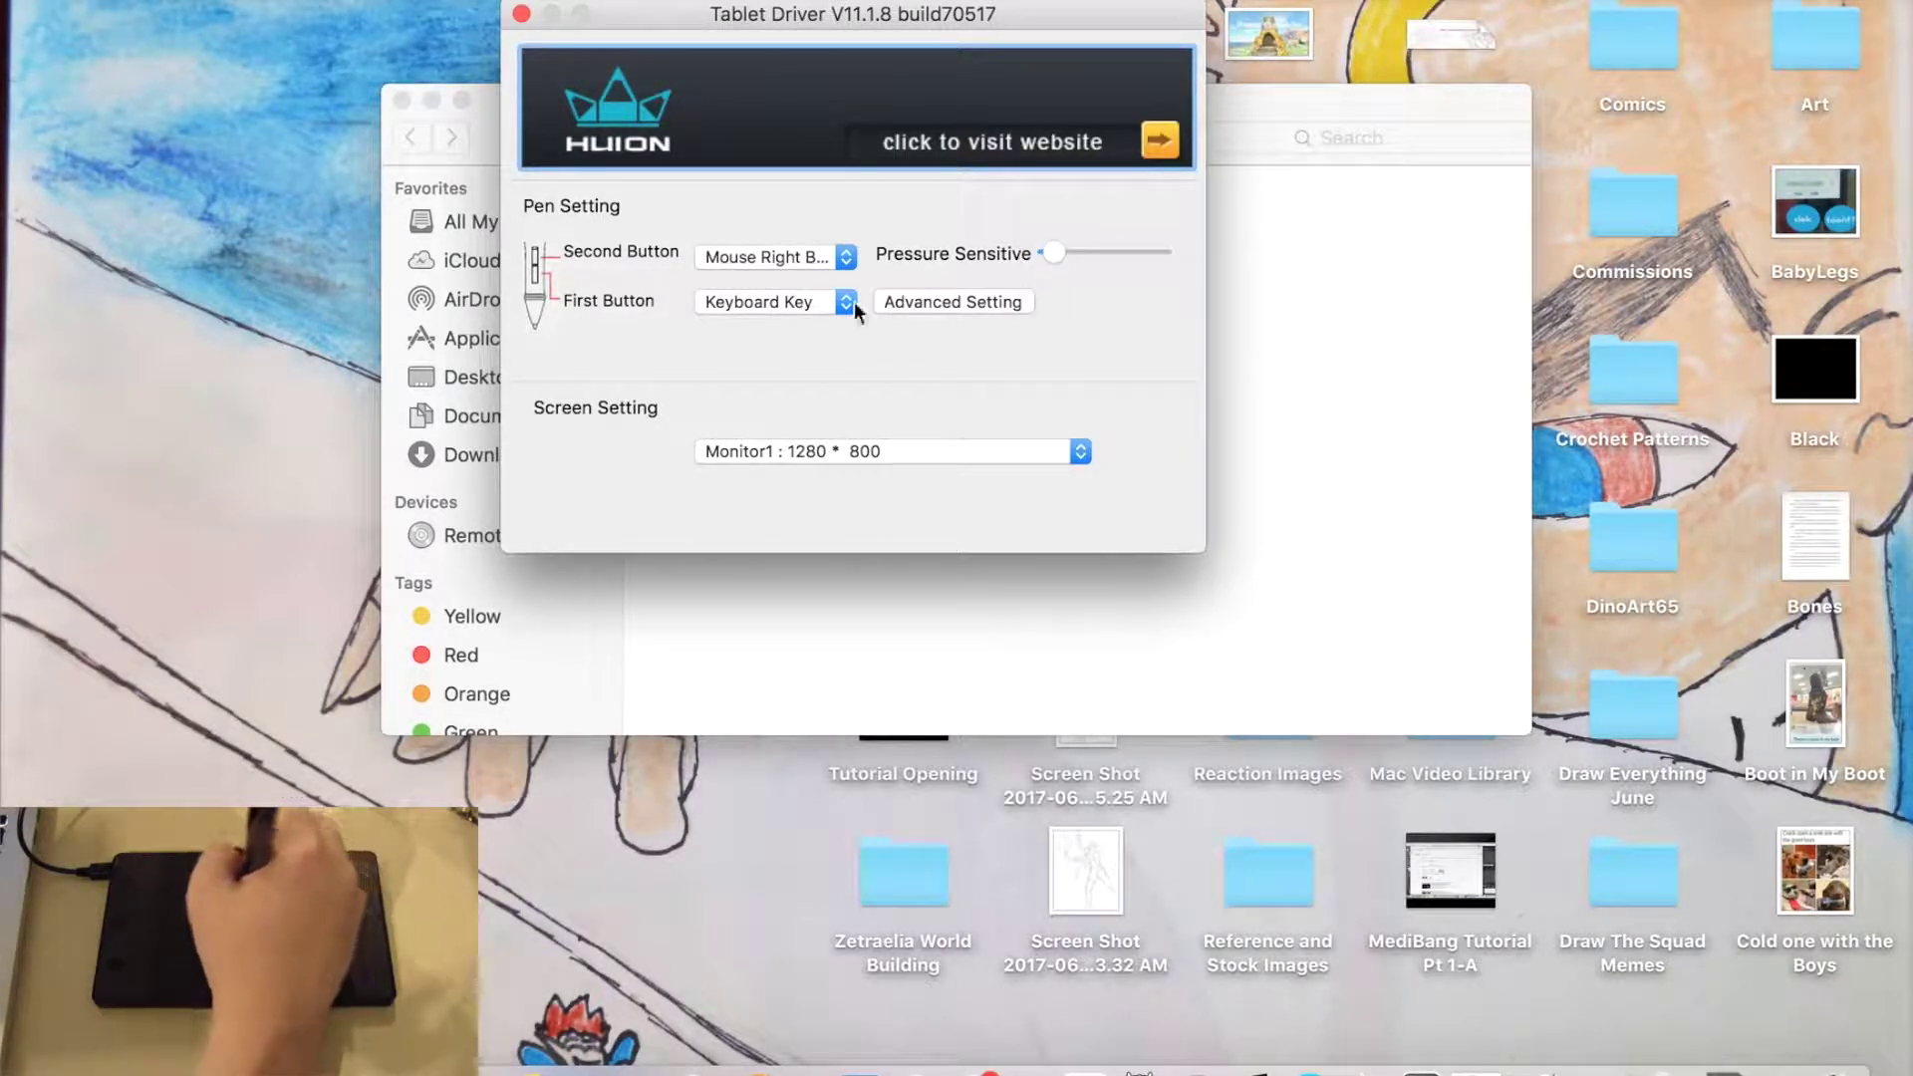
pyautogui.click(811, 255)
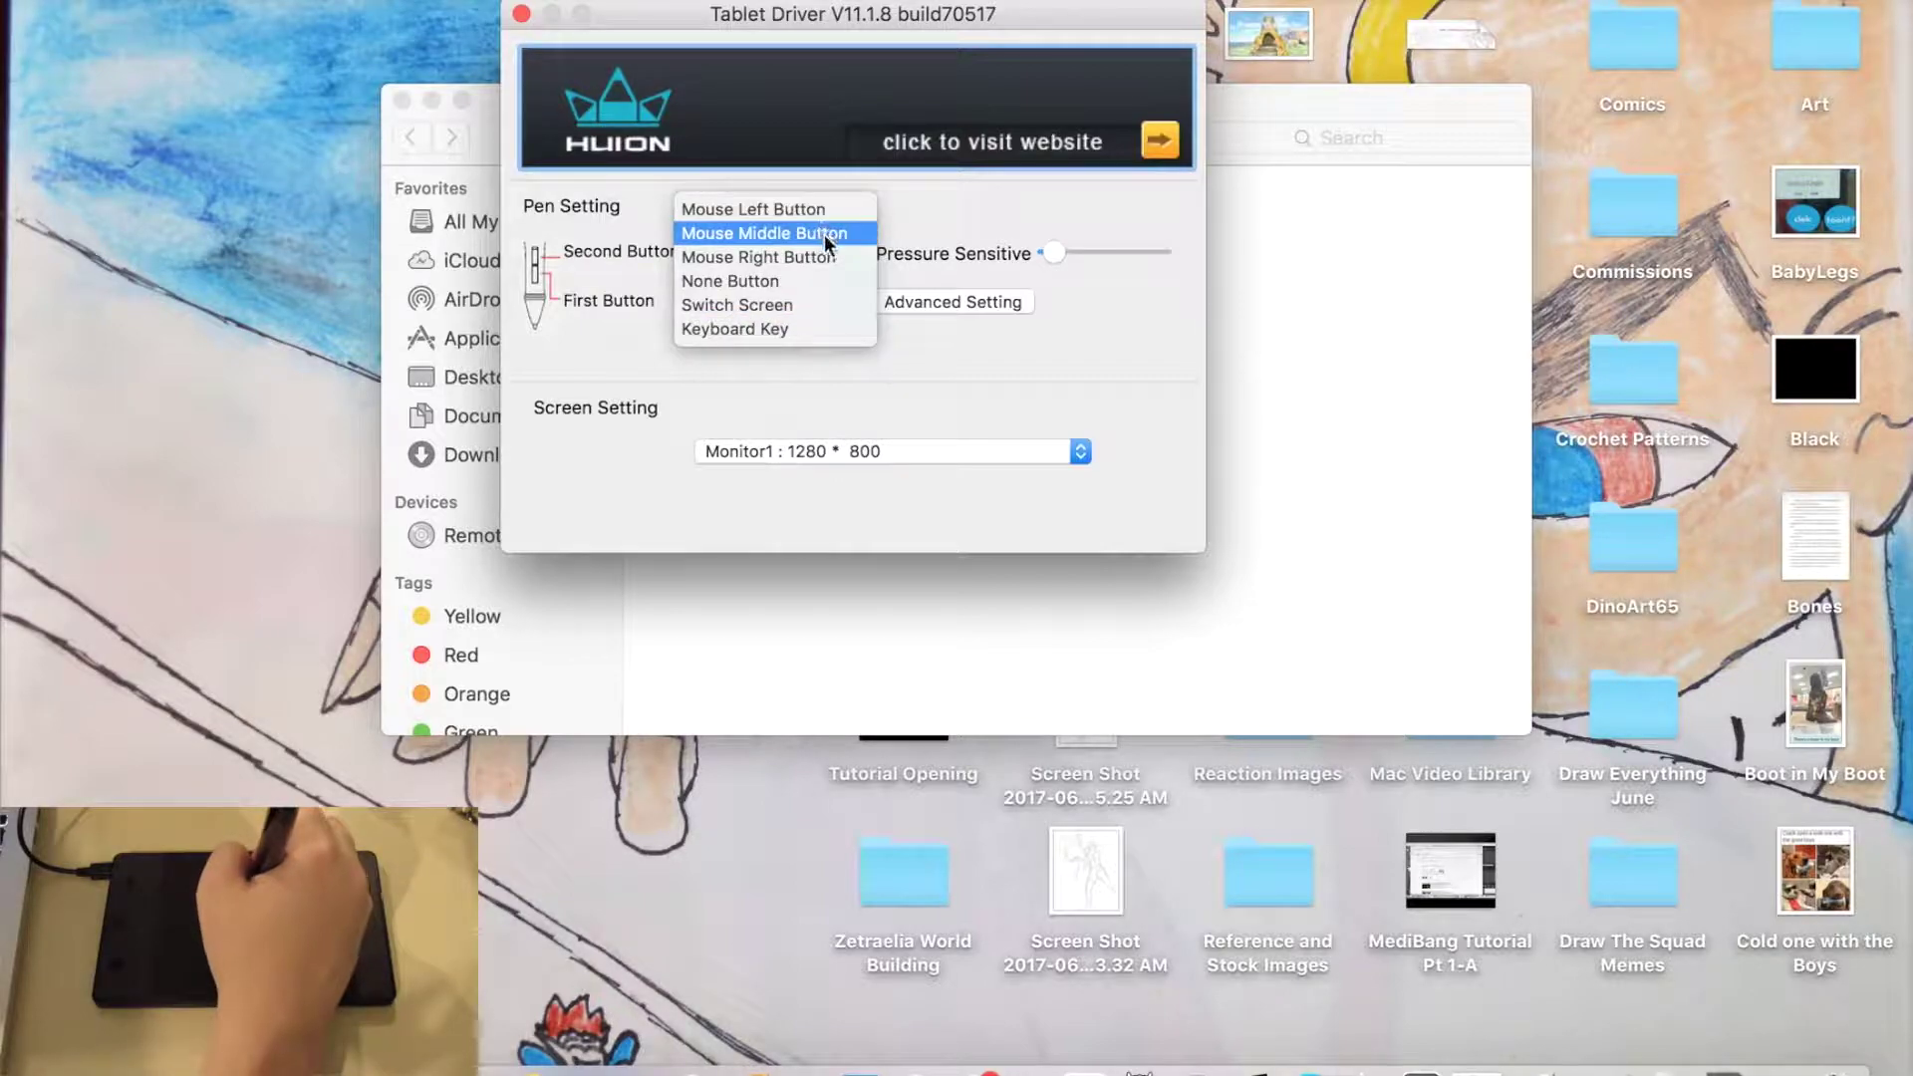
pyautogui.click(627, 265)
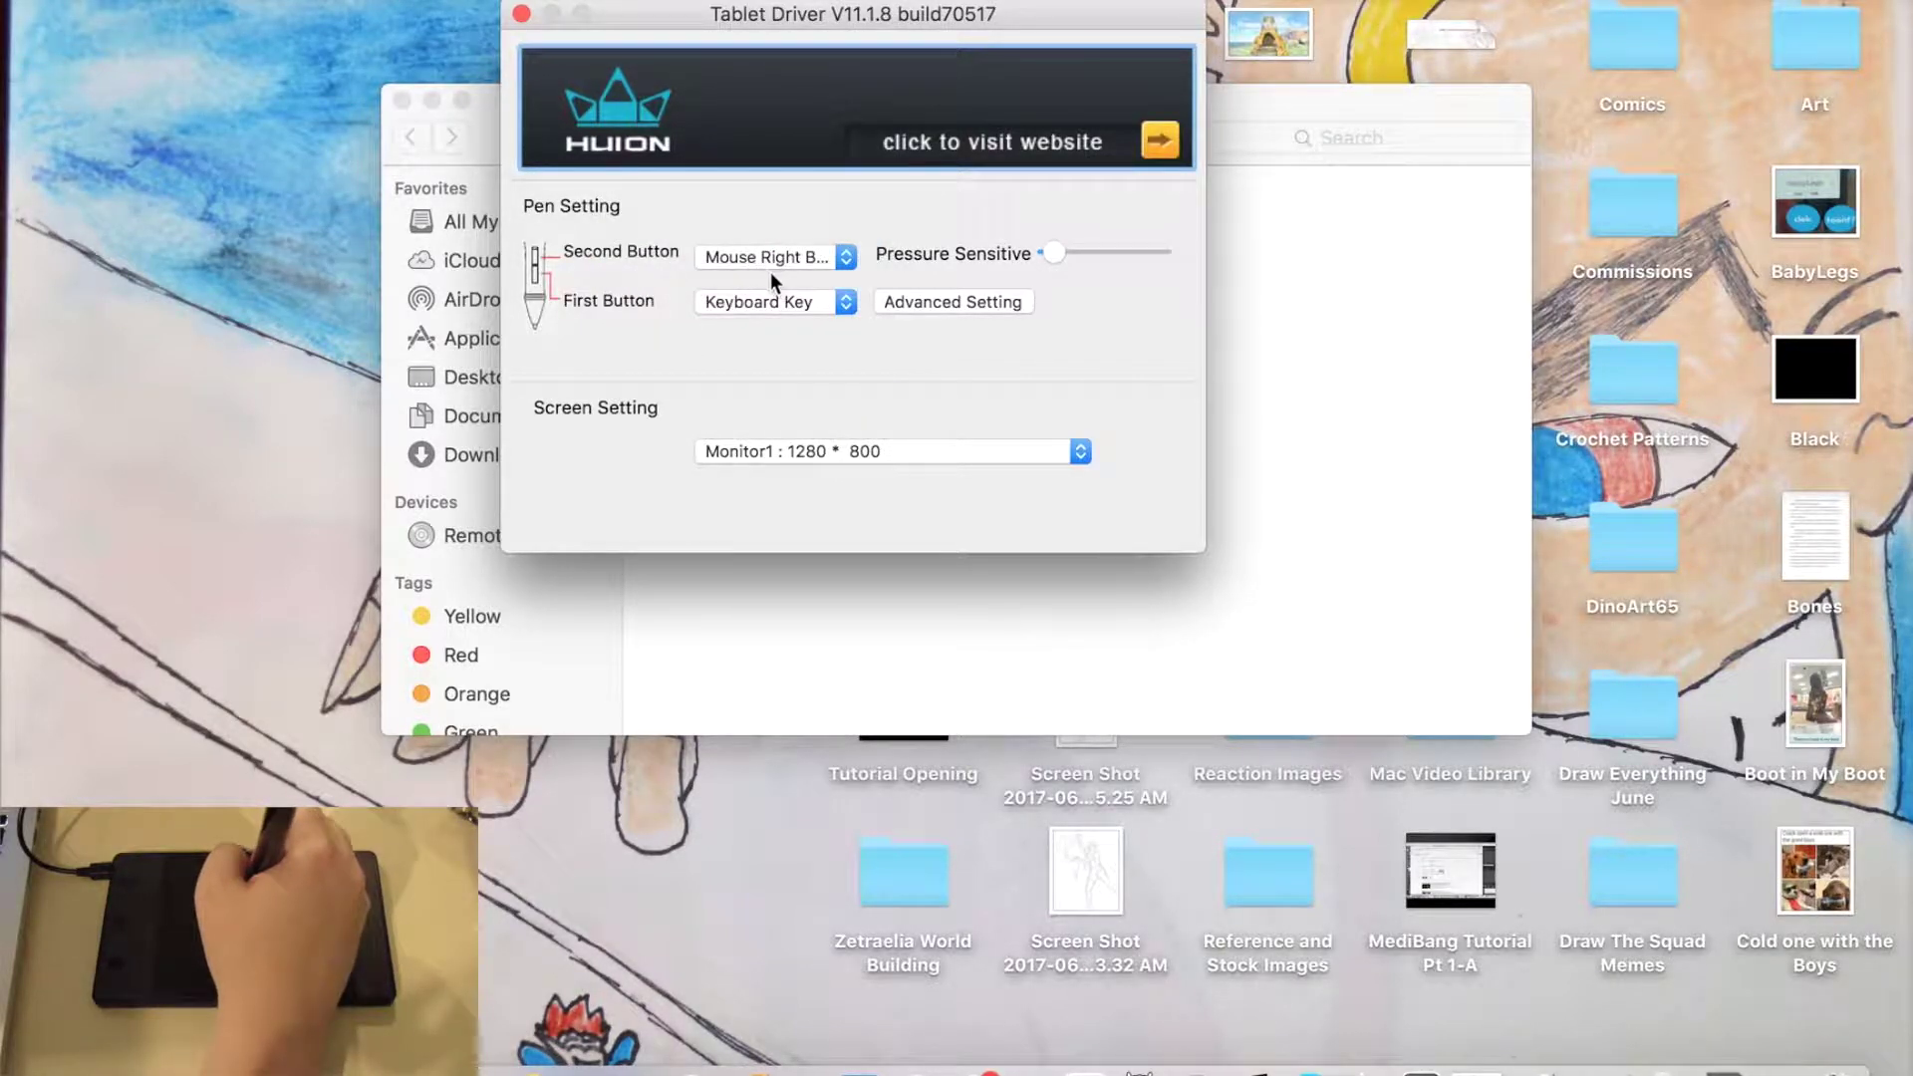
pyautogui.click(835, 299)
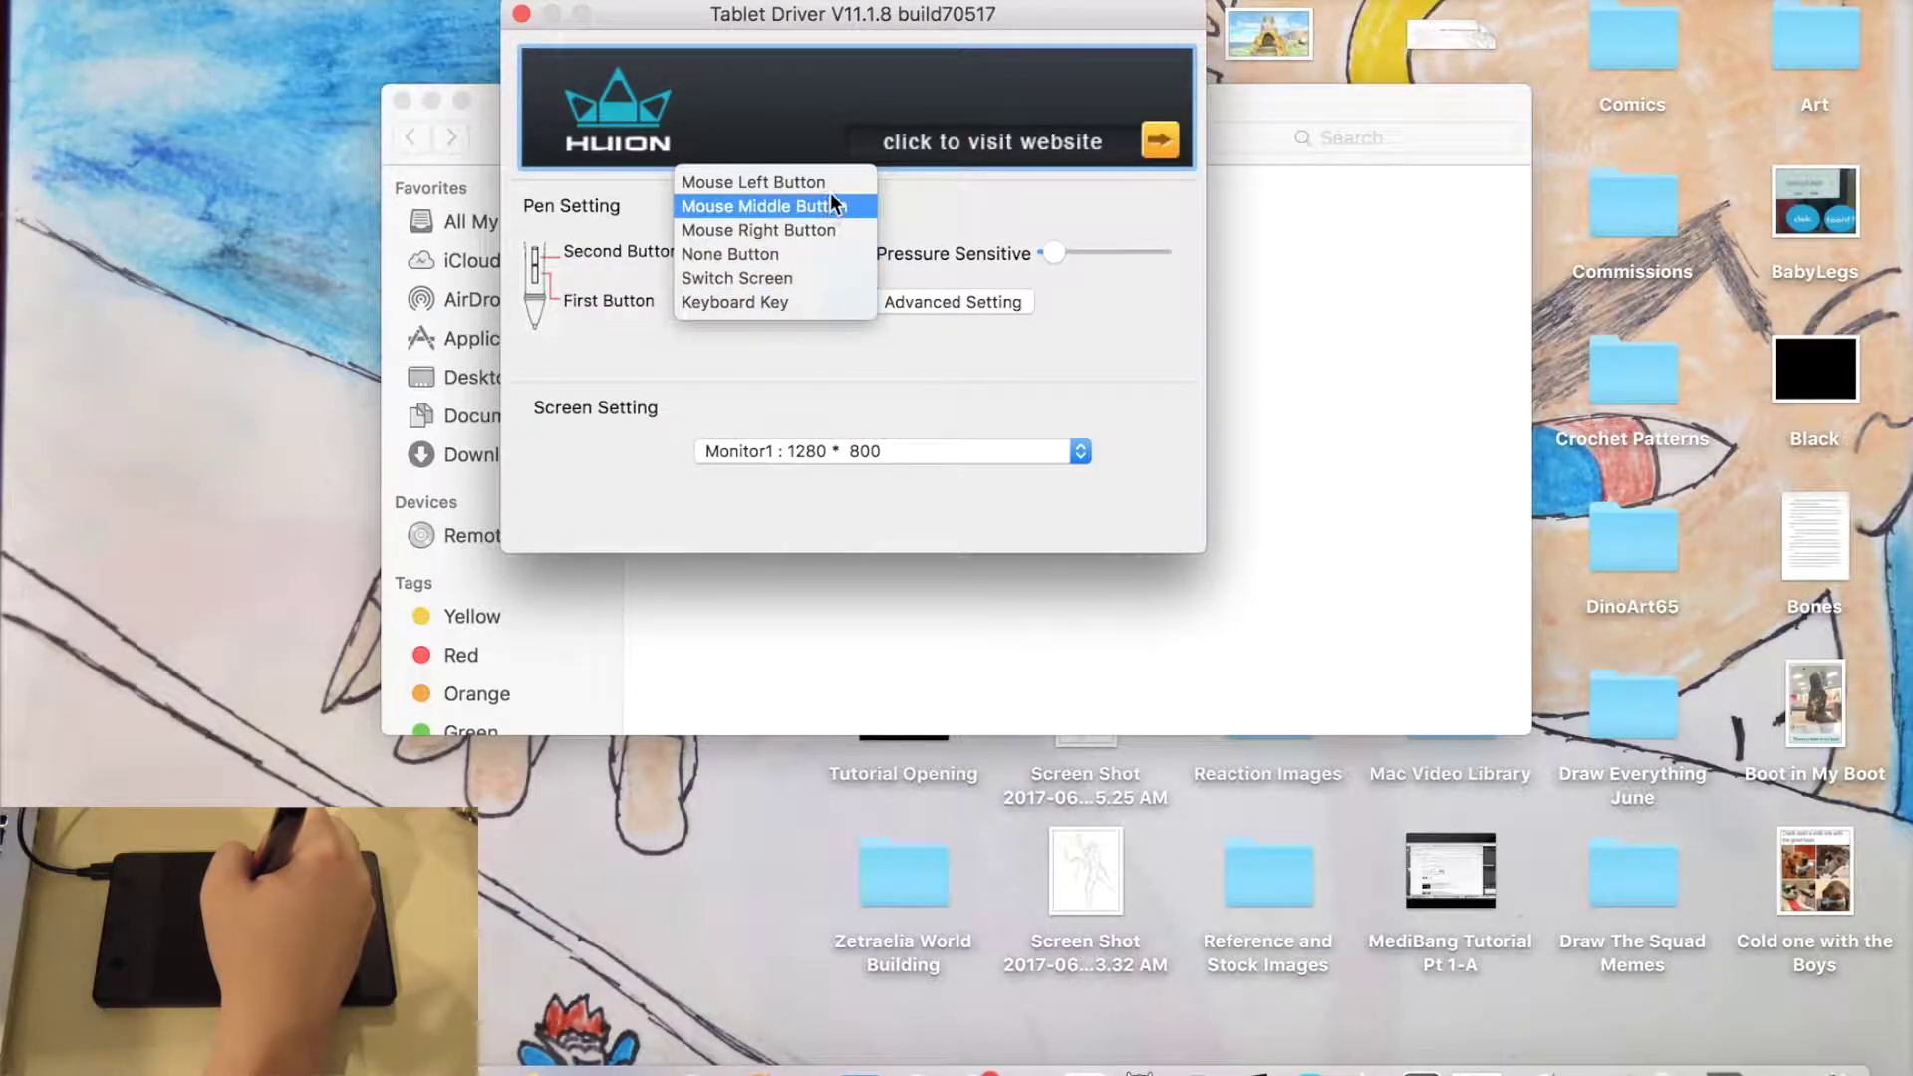
pyautogui.click(834, 206)
# Step: Choose Mouse Right Button for the pen's second button
pyautogui.click(847, 257)
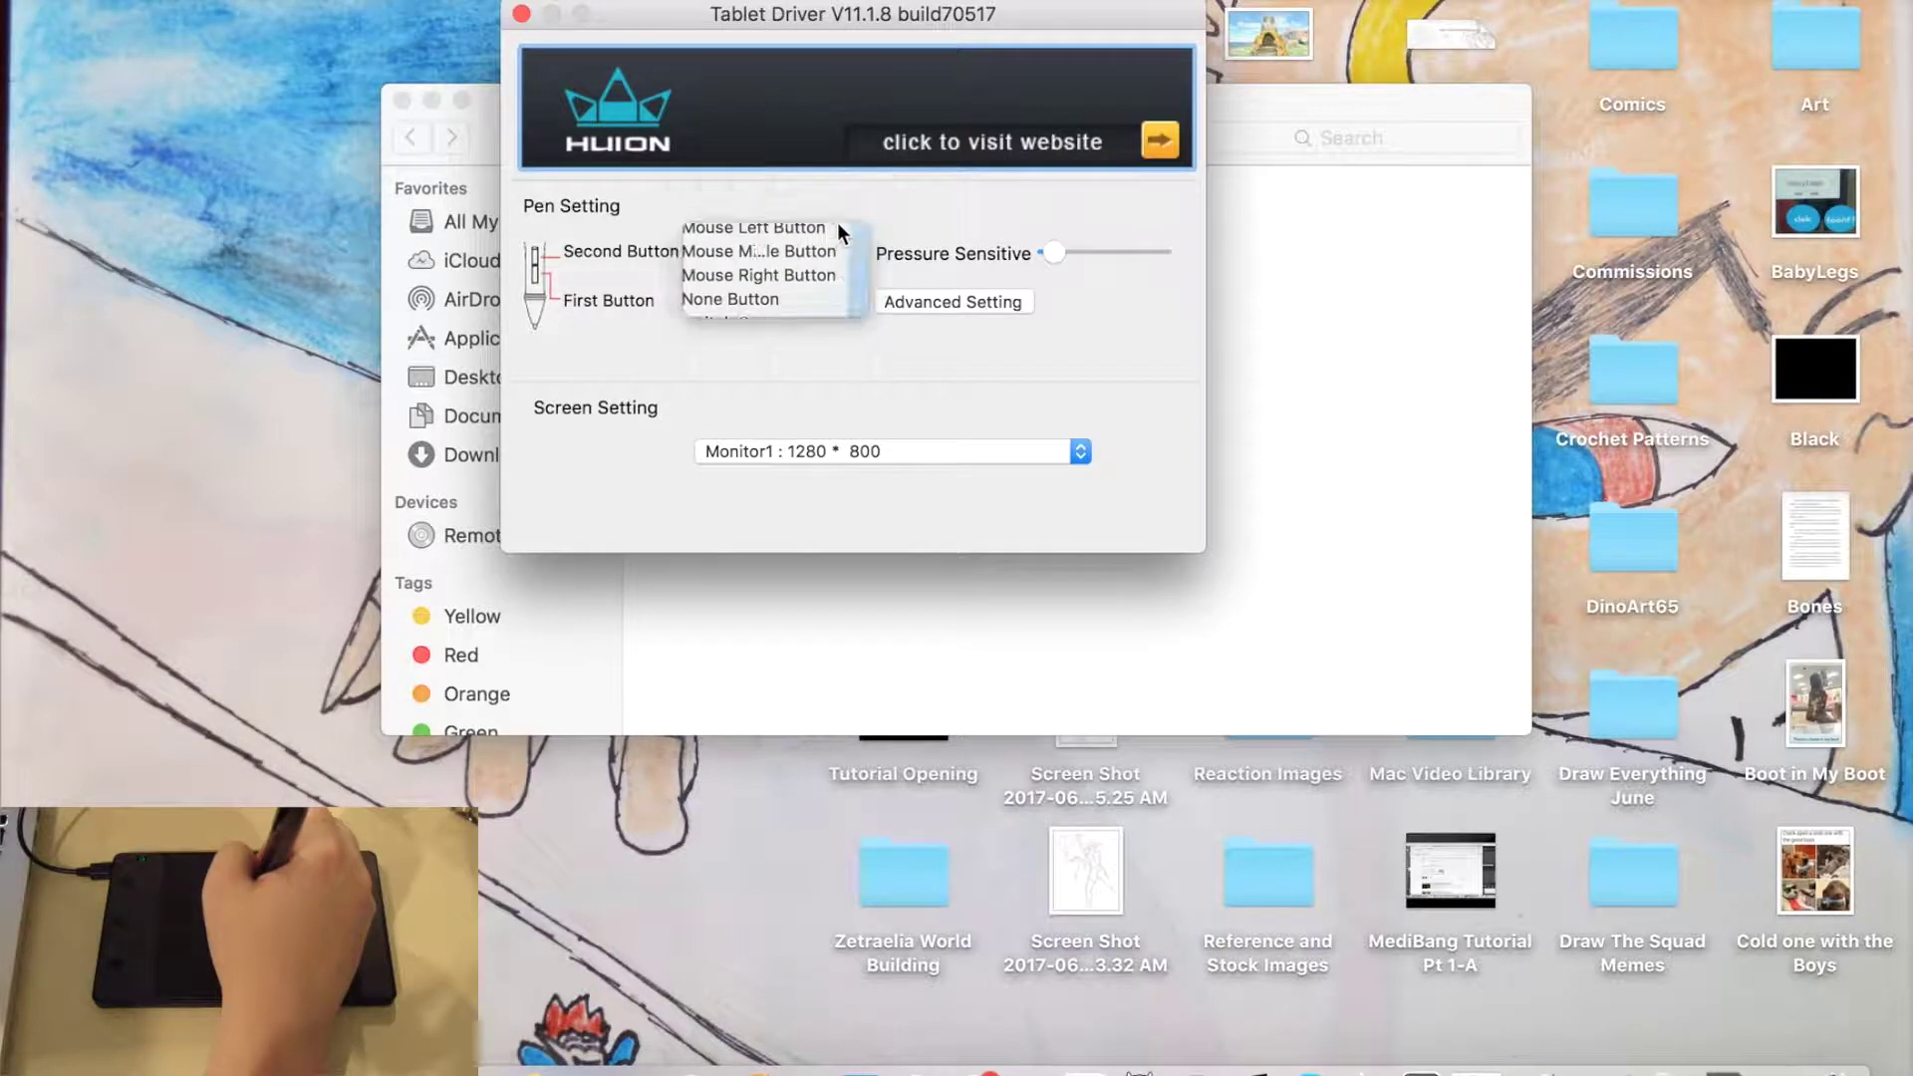
pyautogui.click(852, 264)
pyautogui.click(834, 258)
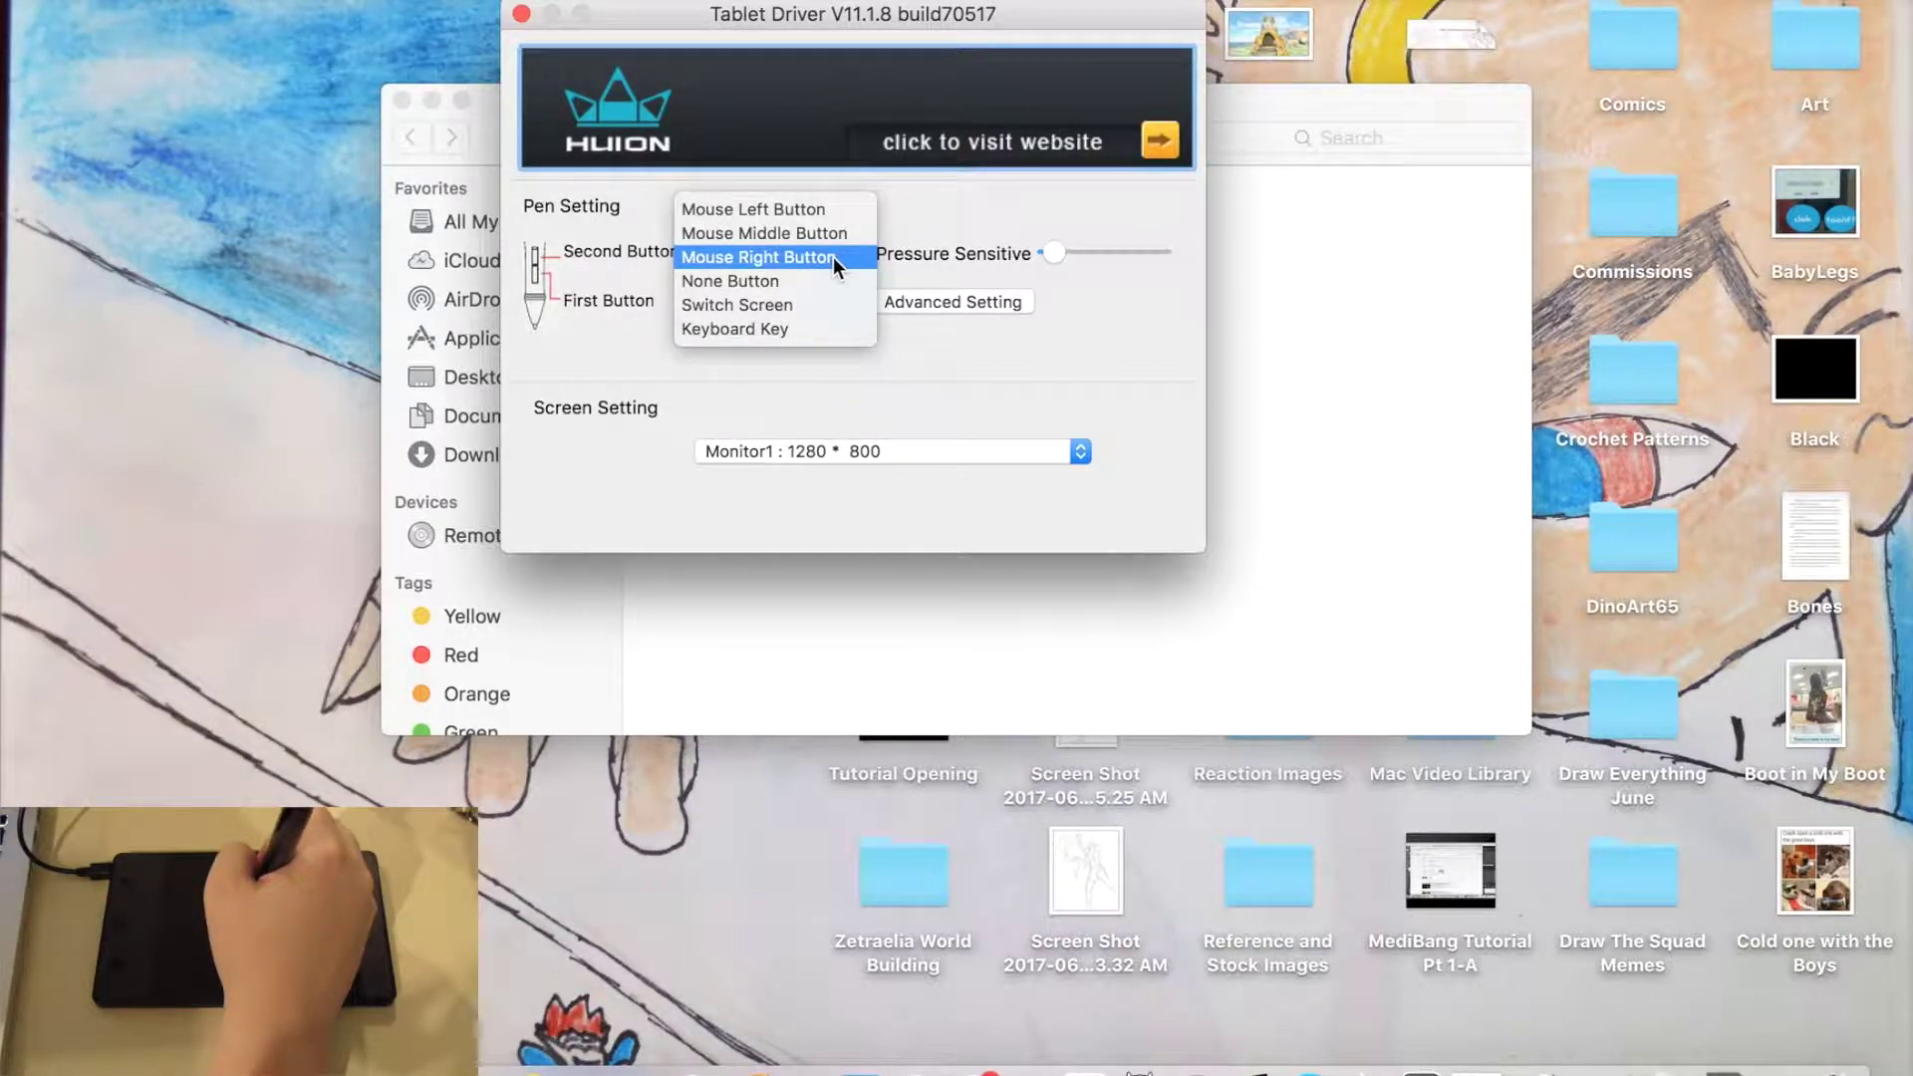
pyautogui.click(833, 257)
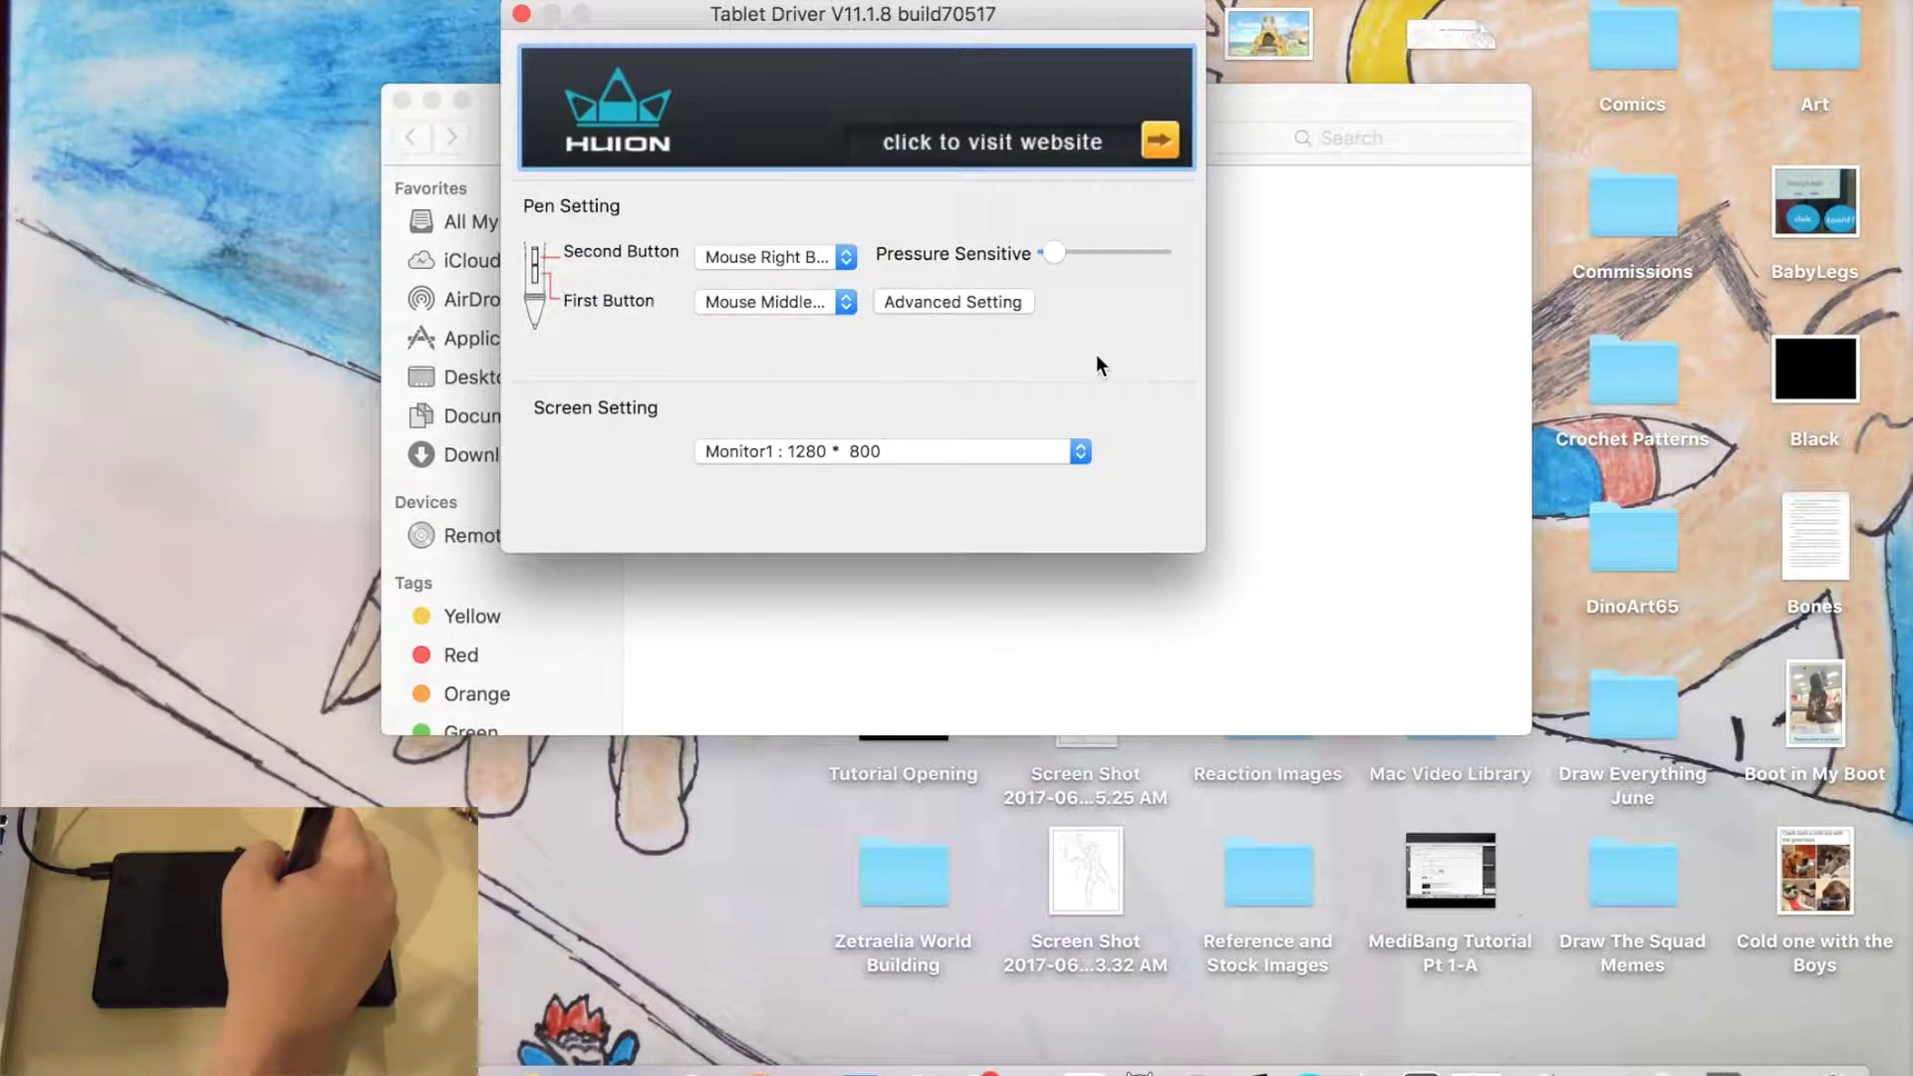
# Step: Open the tablet's advanced settings and review the hotkeys assigned to K1, K2 and K3
pyautogui.click(960, 301)
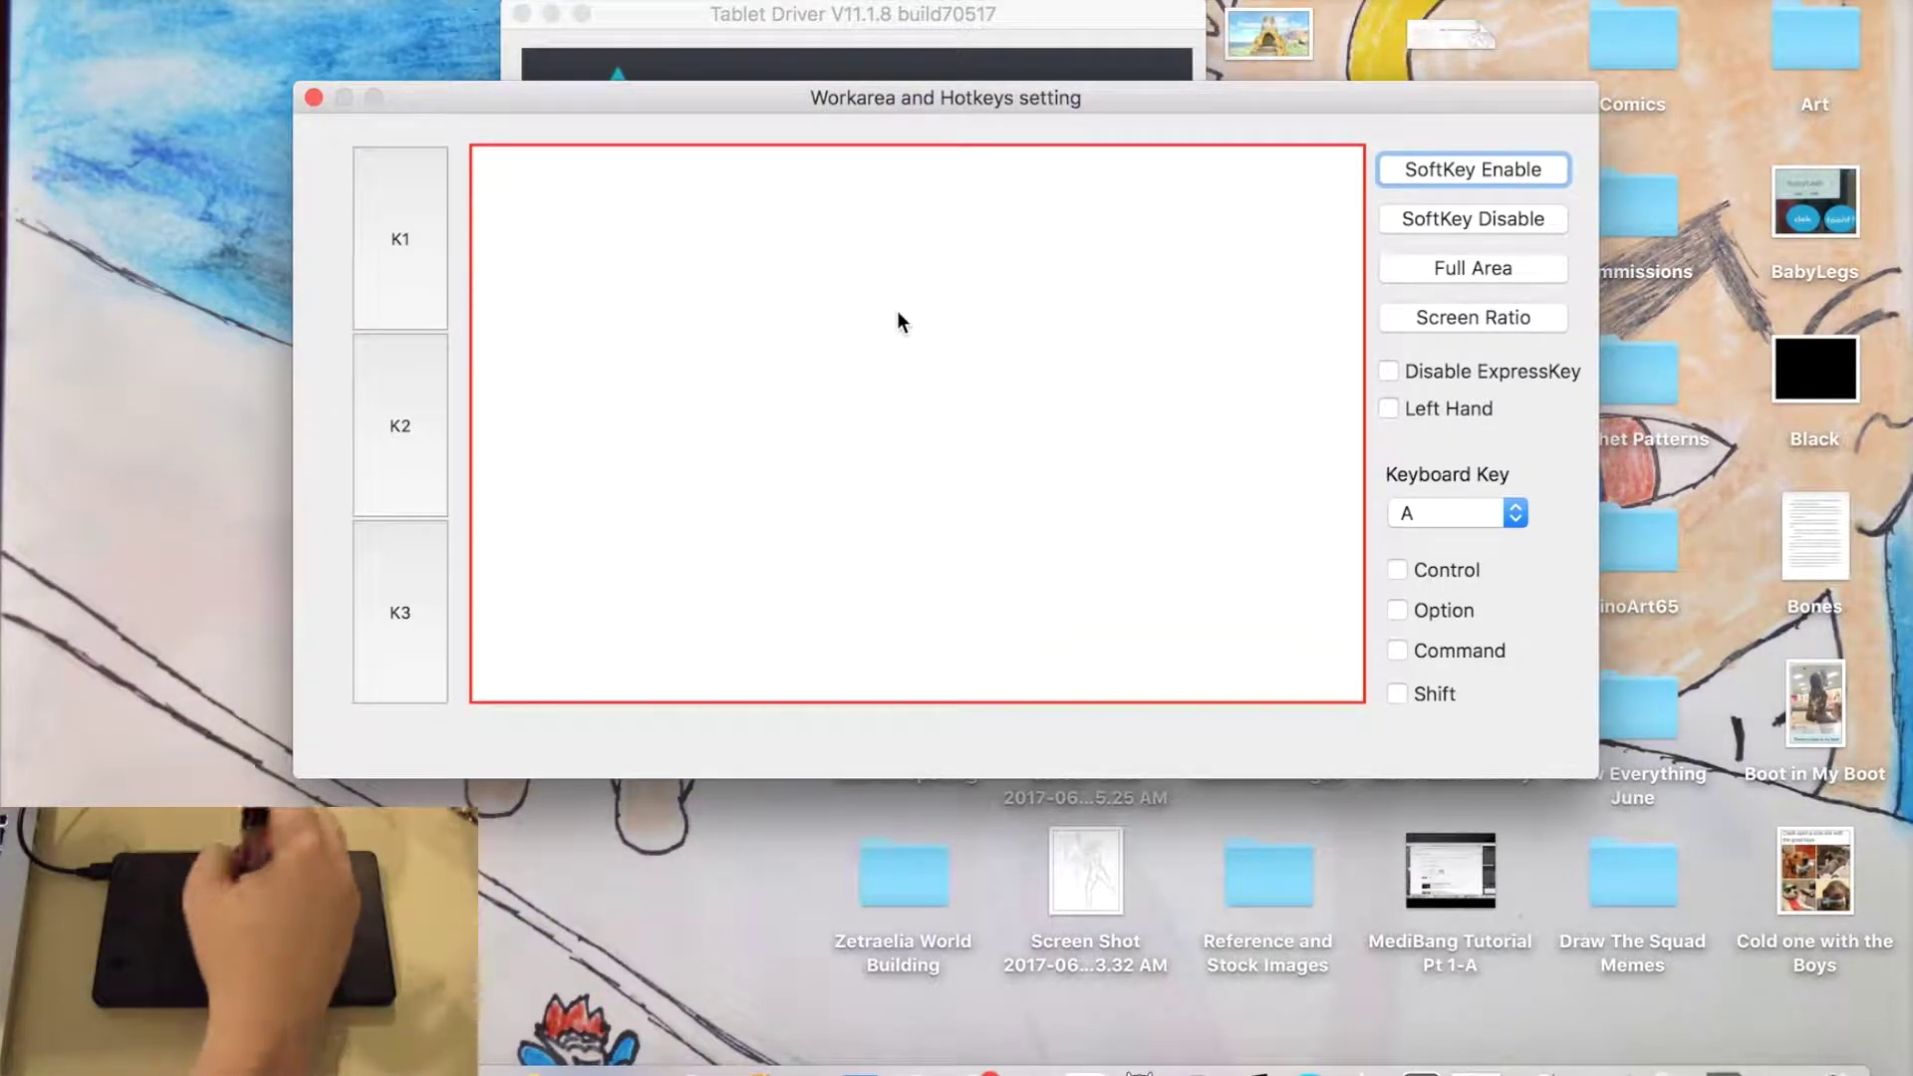
pyautogui.click(414, 254)
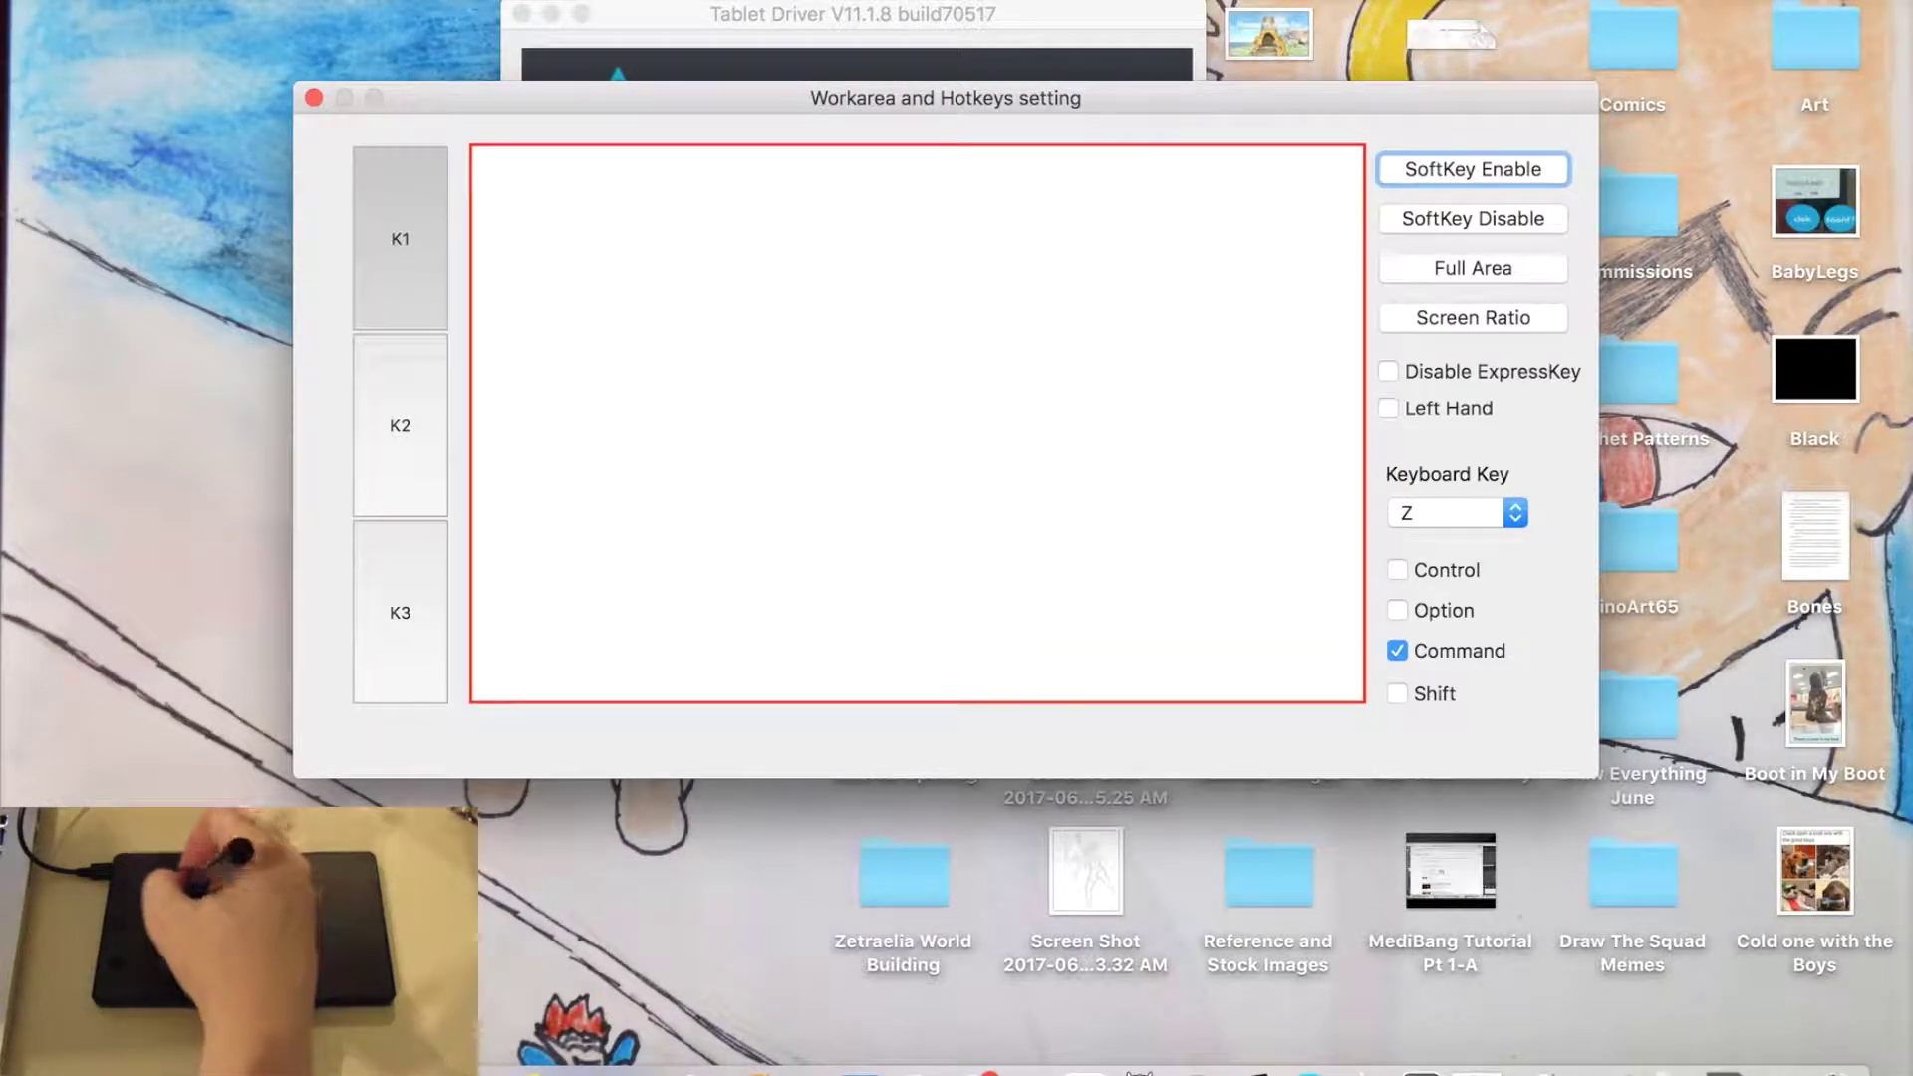
pyautogui.click(408, 435)
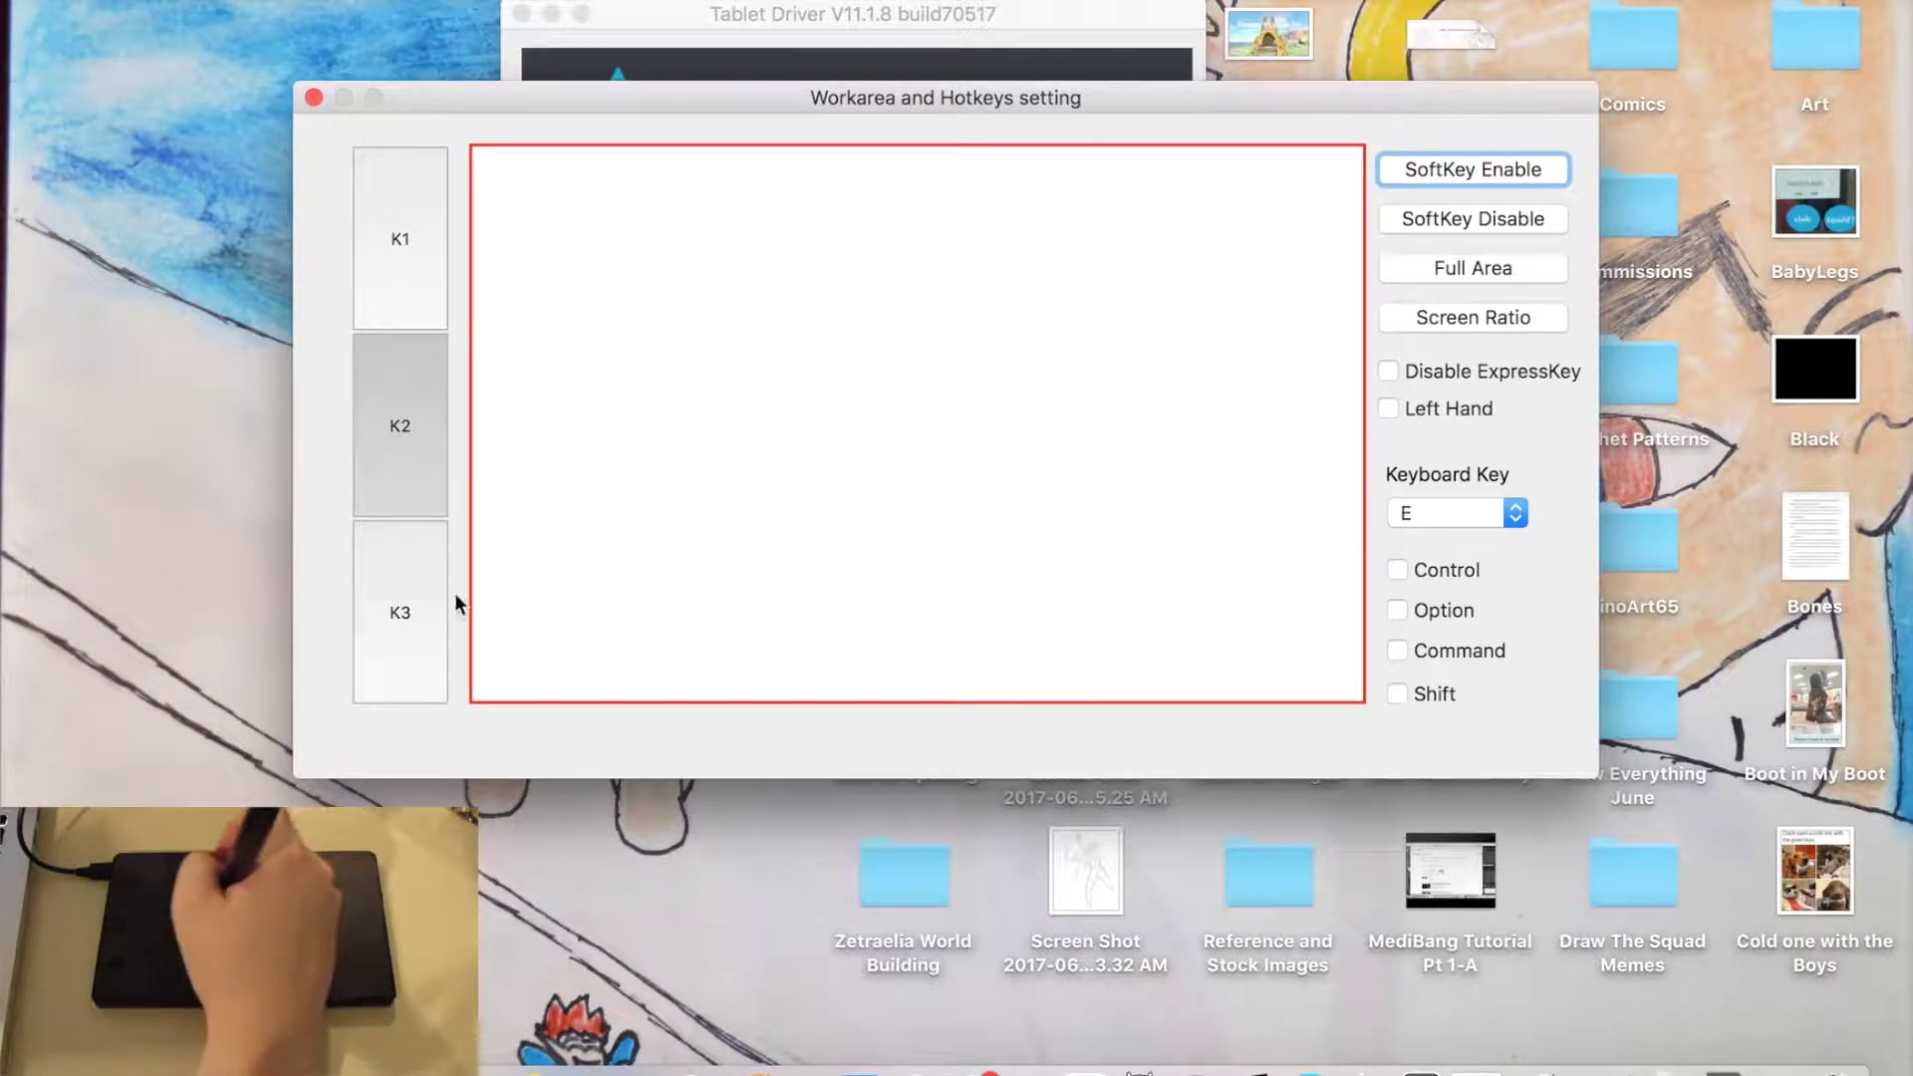
pyautogui.click(413, 636)
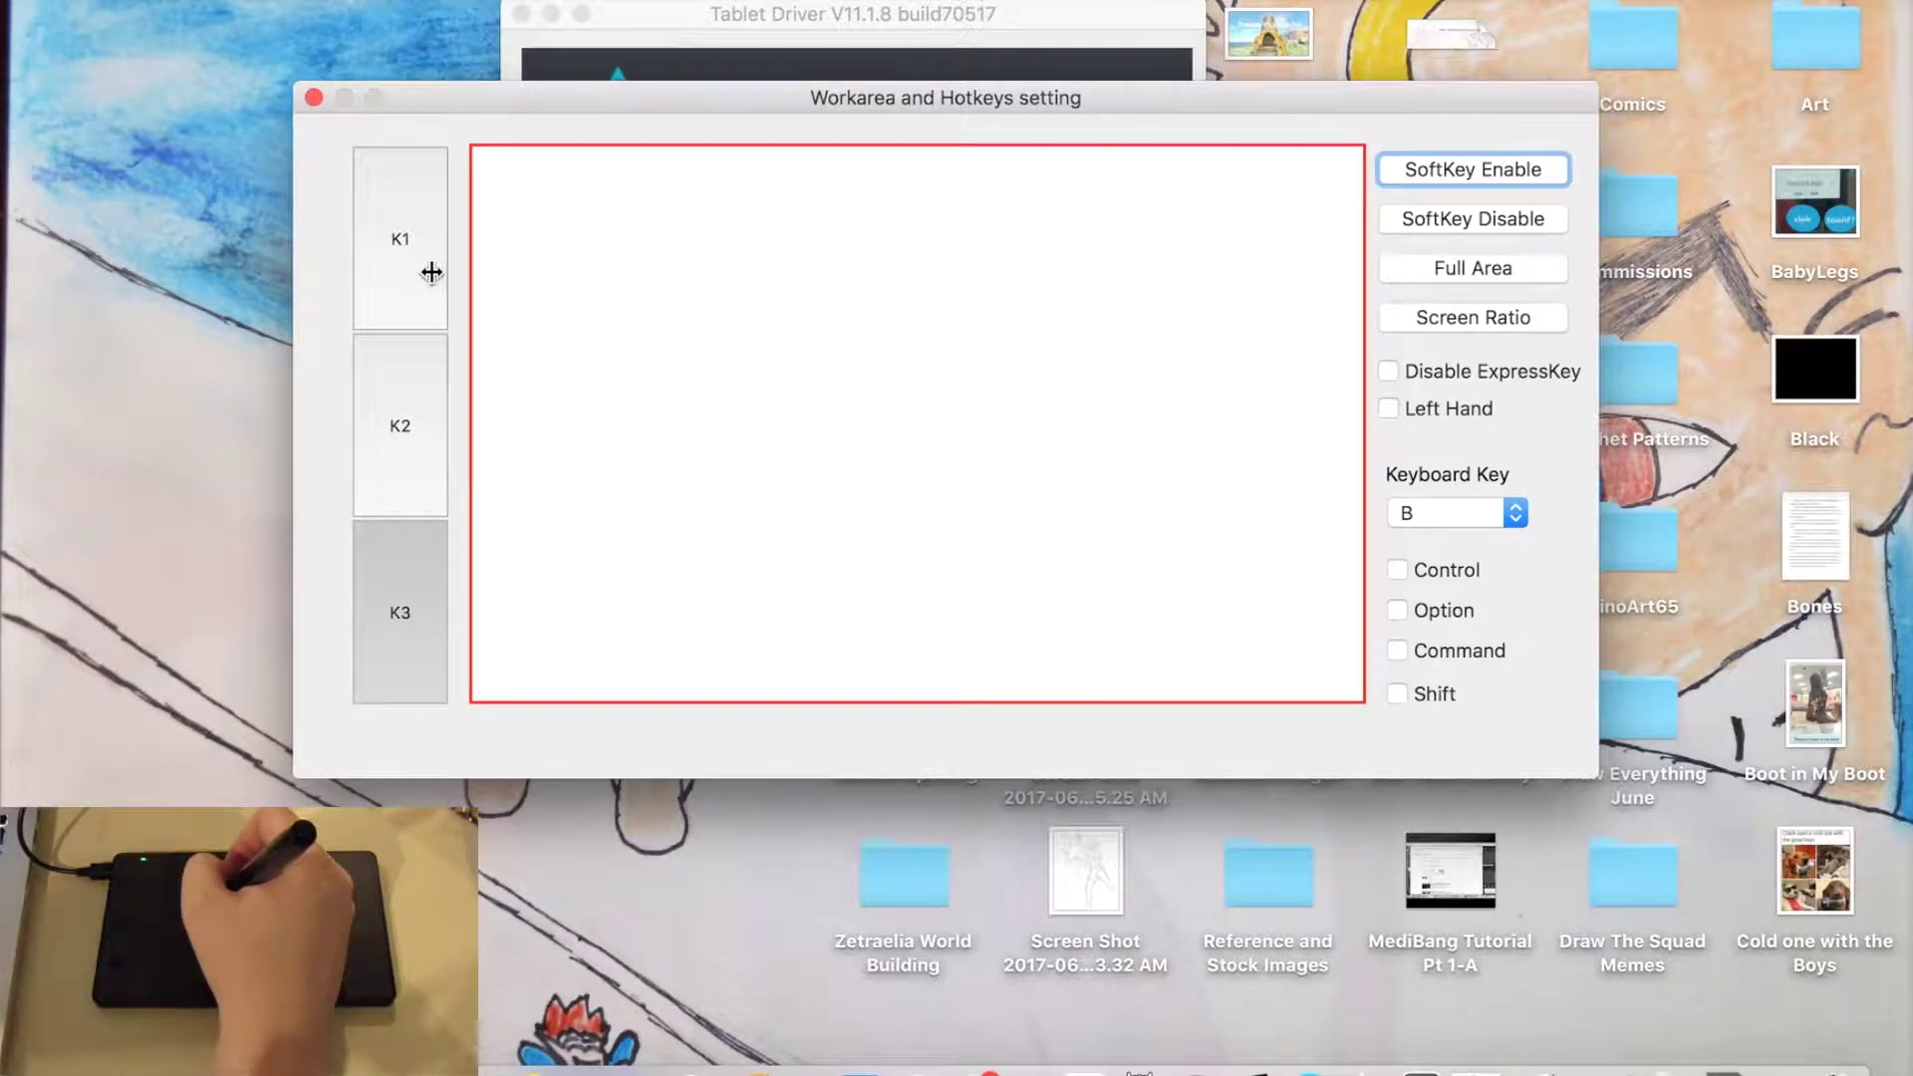
pyautogui.click(405, 256)
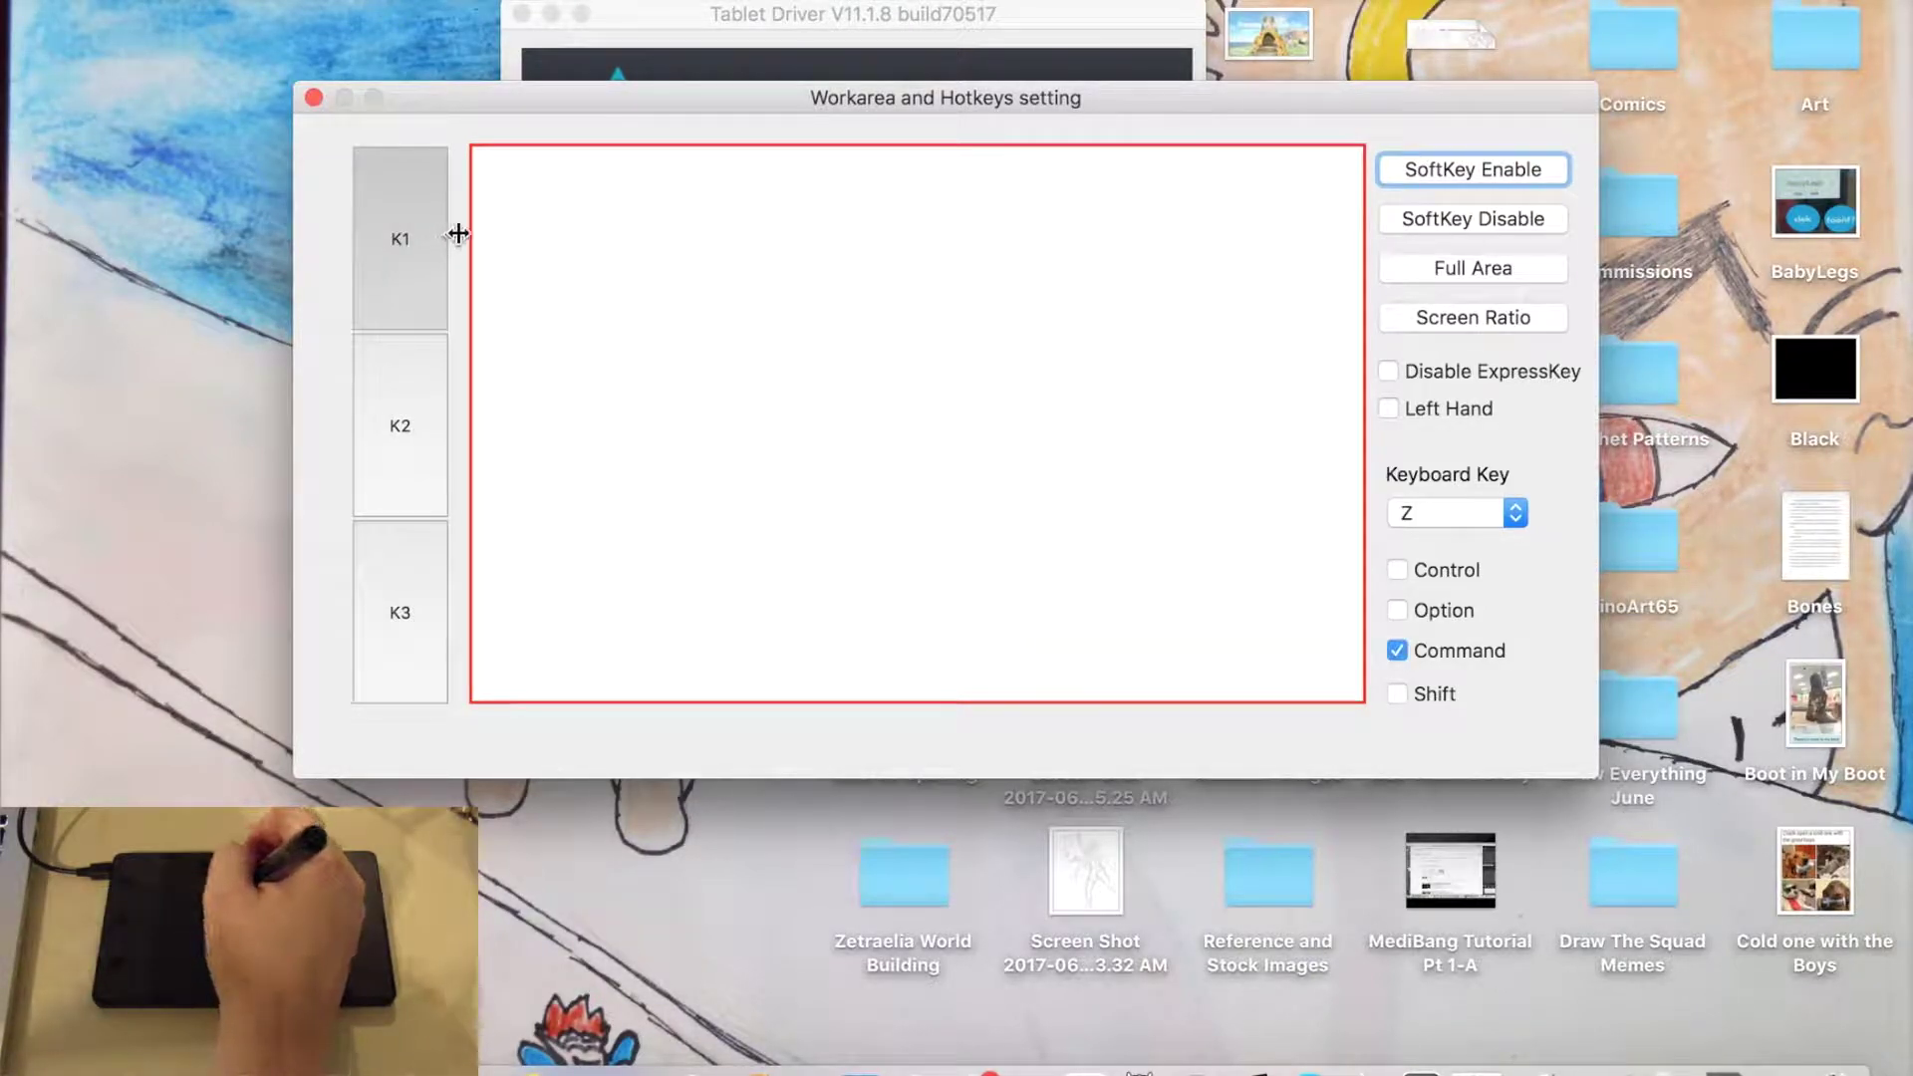
# Step: Try the tablet's SoftKey Enable and Full Area work-area modes, choose Screen Ratio, and close the work area and hotkey settings
pyautogui.click(1462, 167)
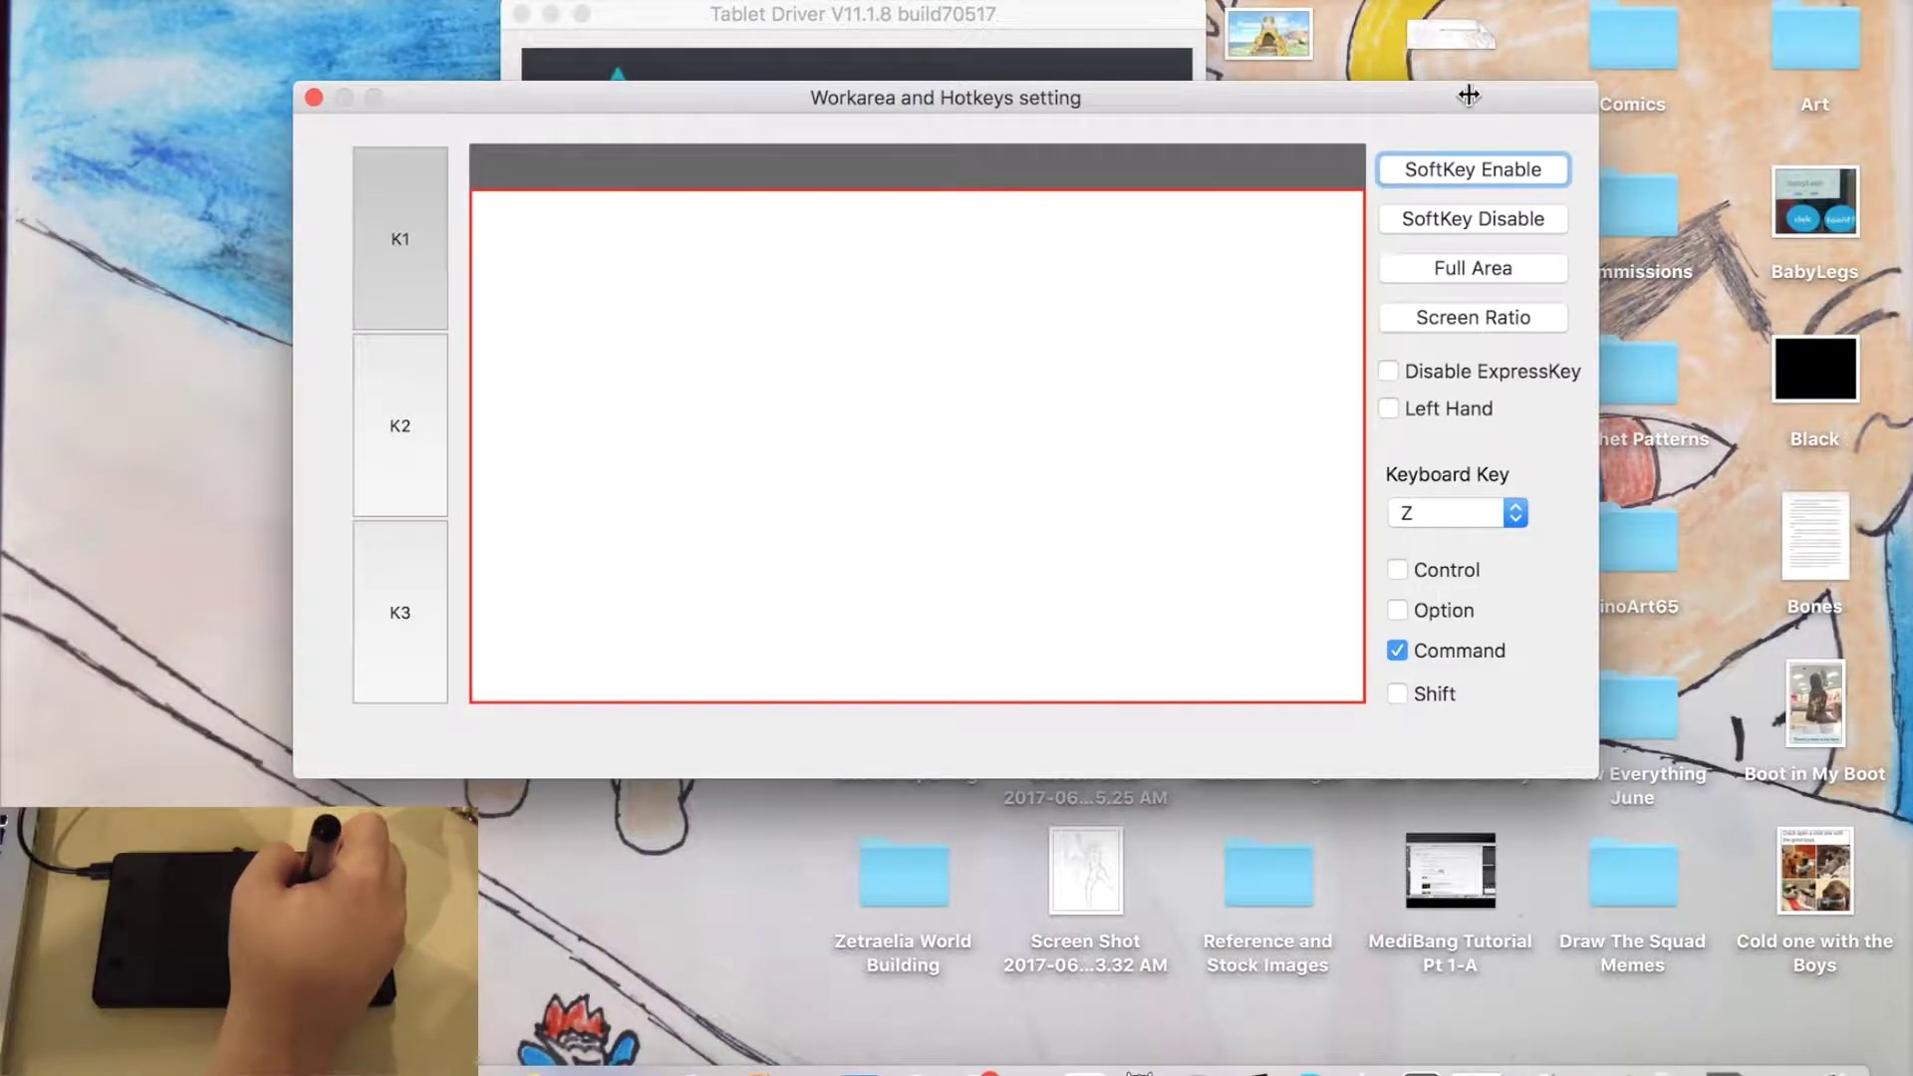
pyautogui.click(1490, 271)
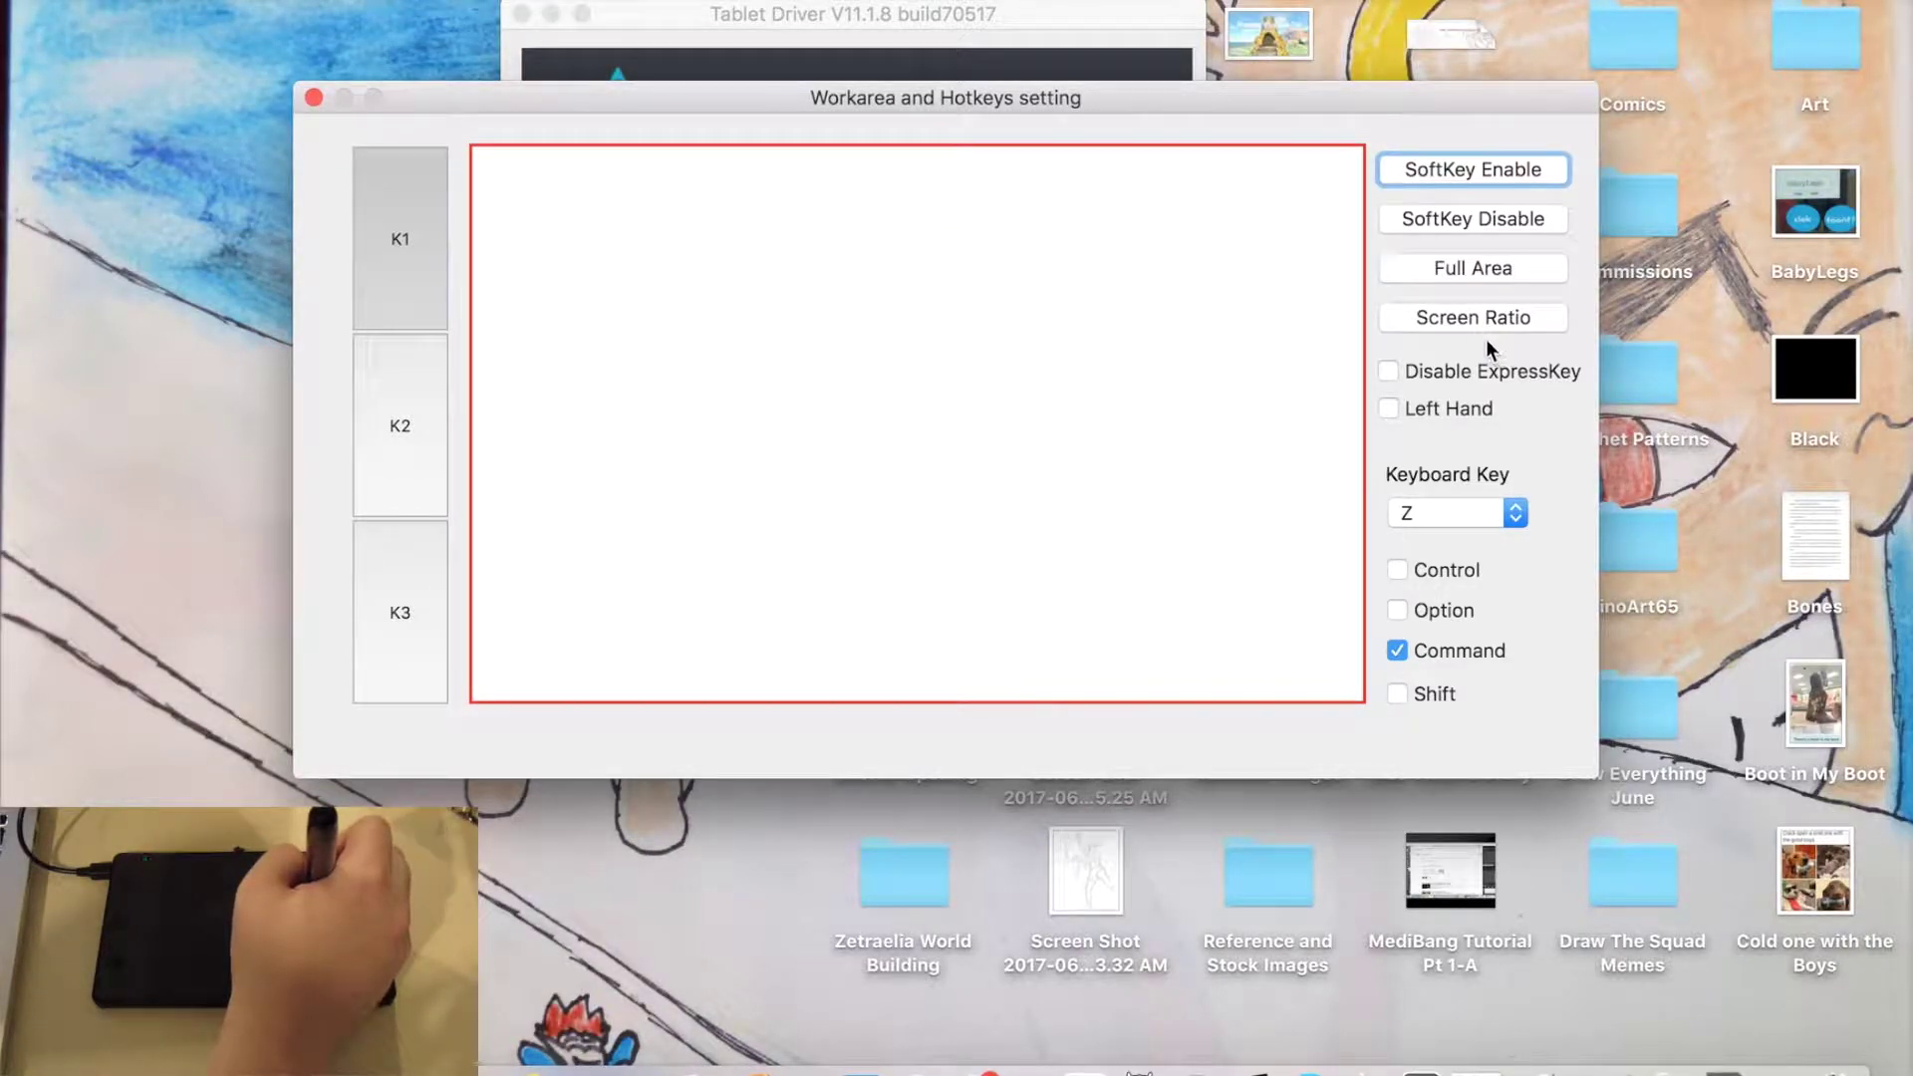
pyautogui.click(1463, 319)
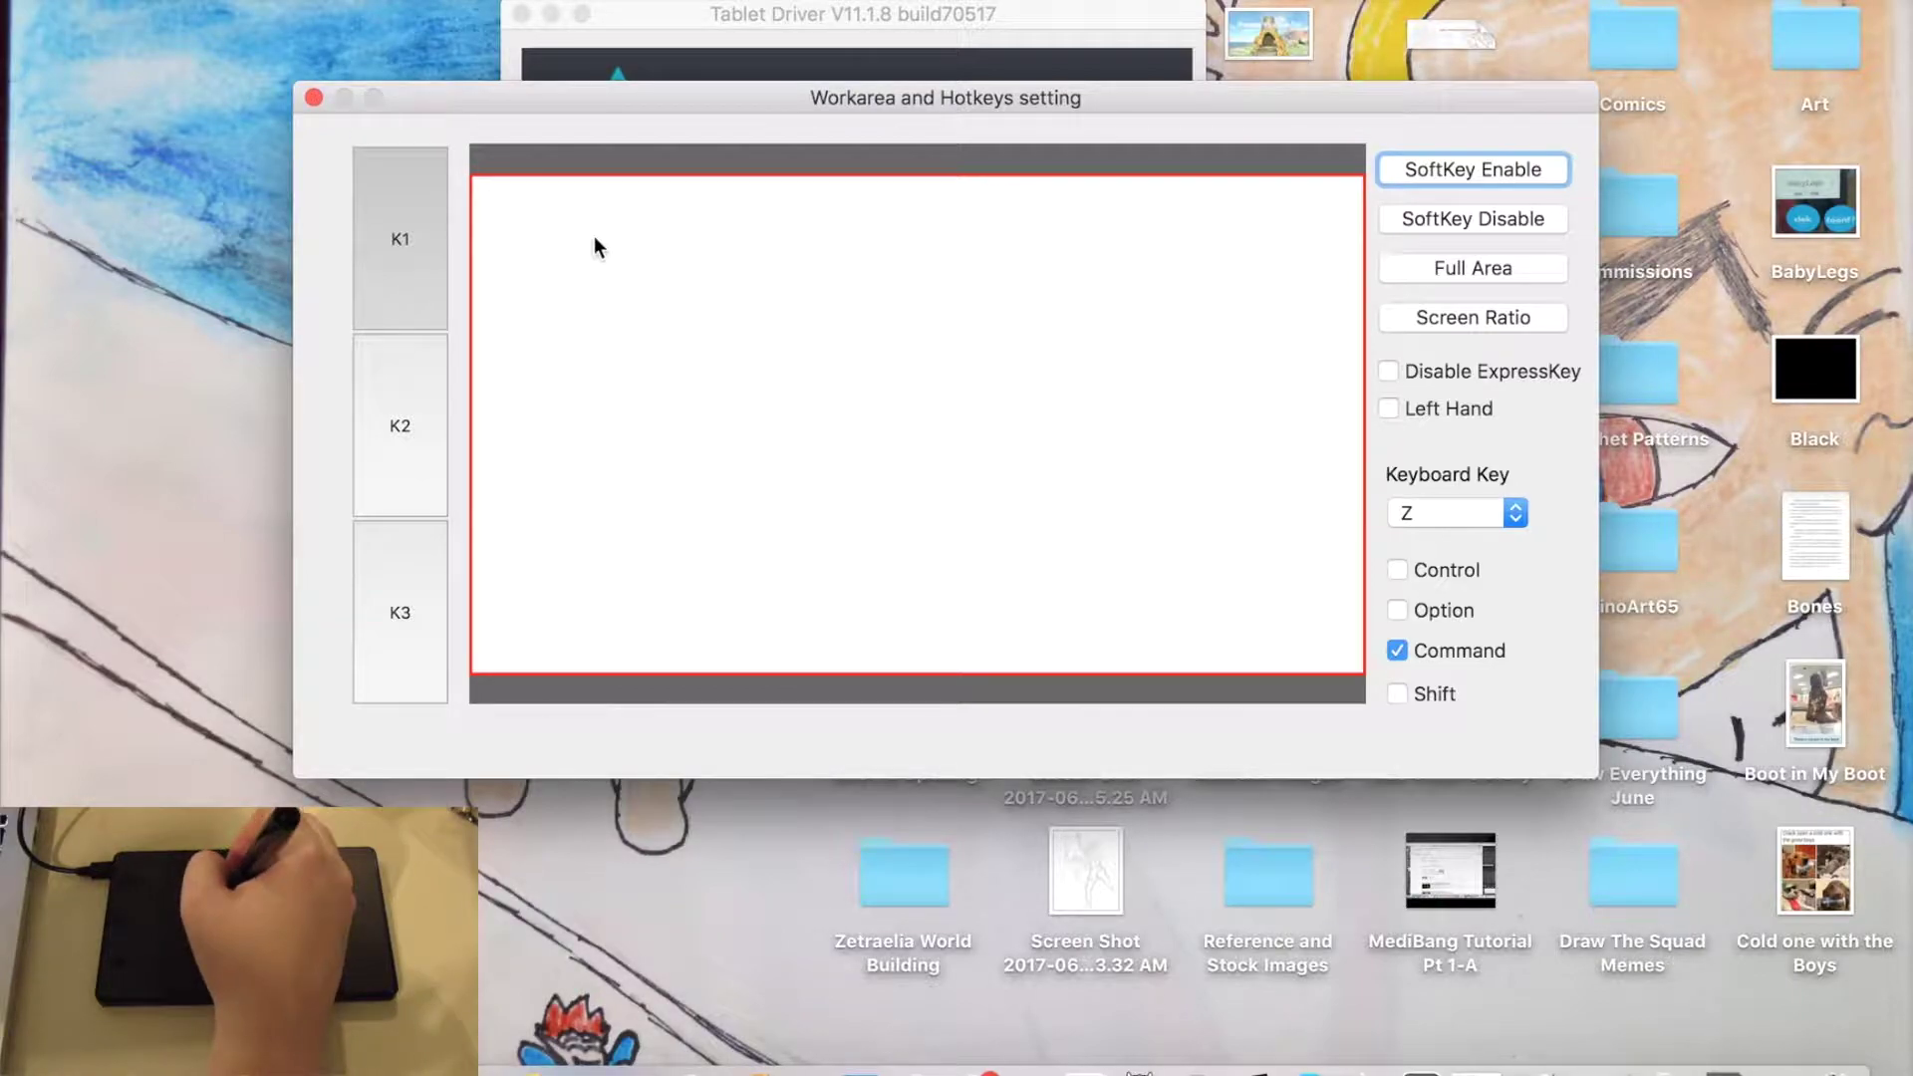
pyautogui.click(313, 97)
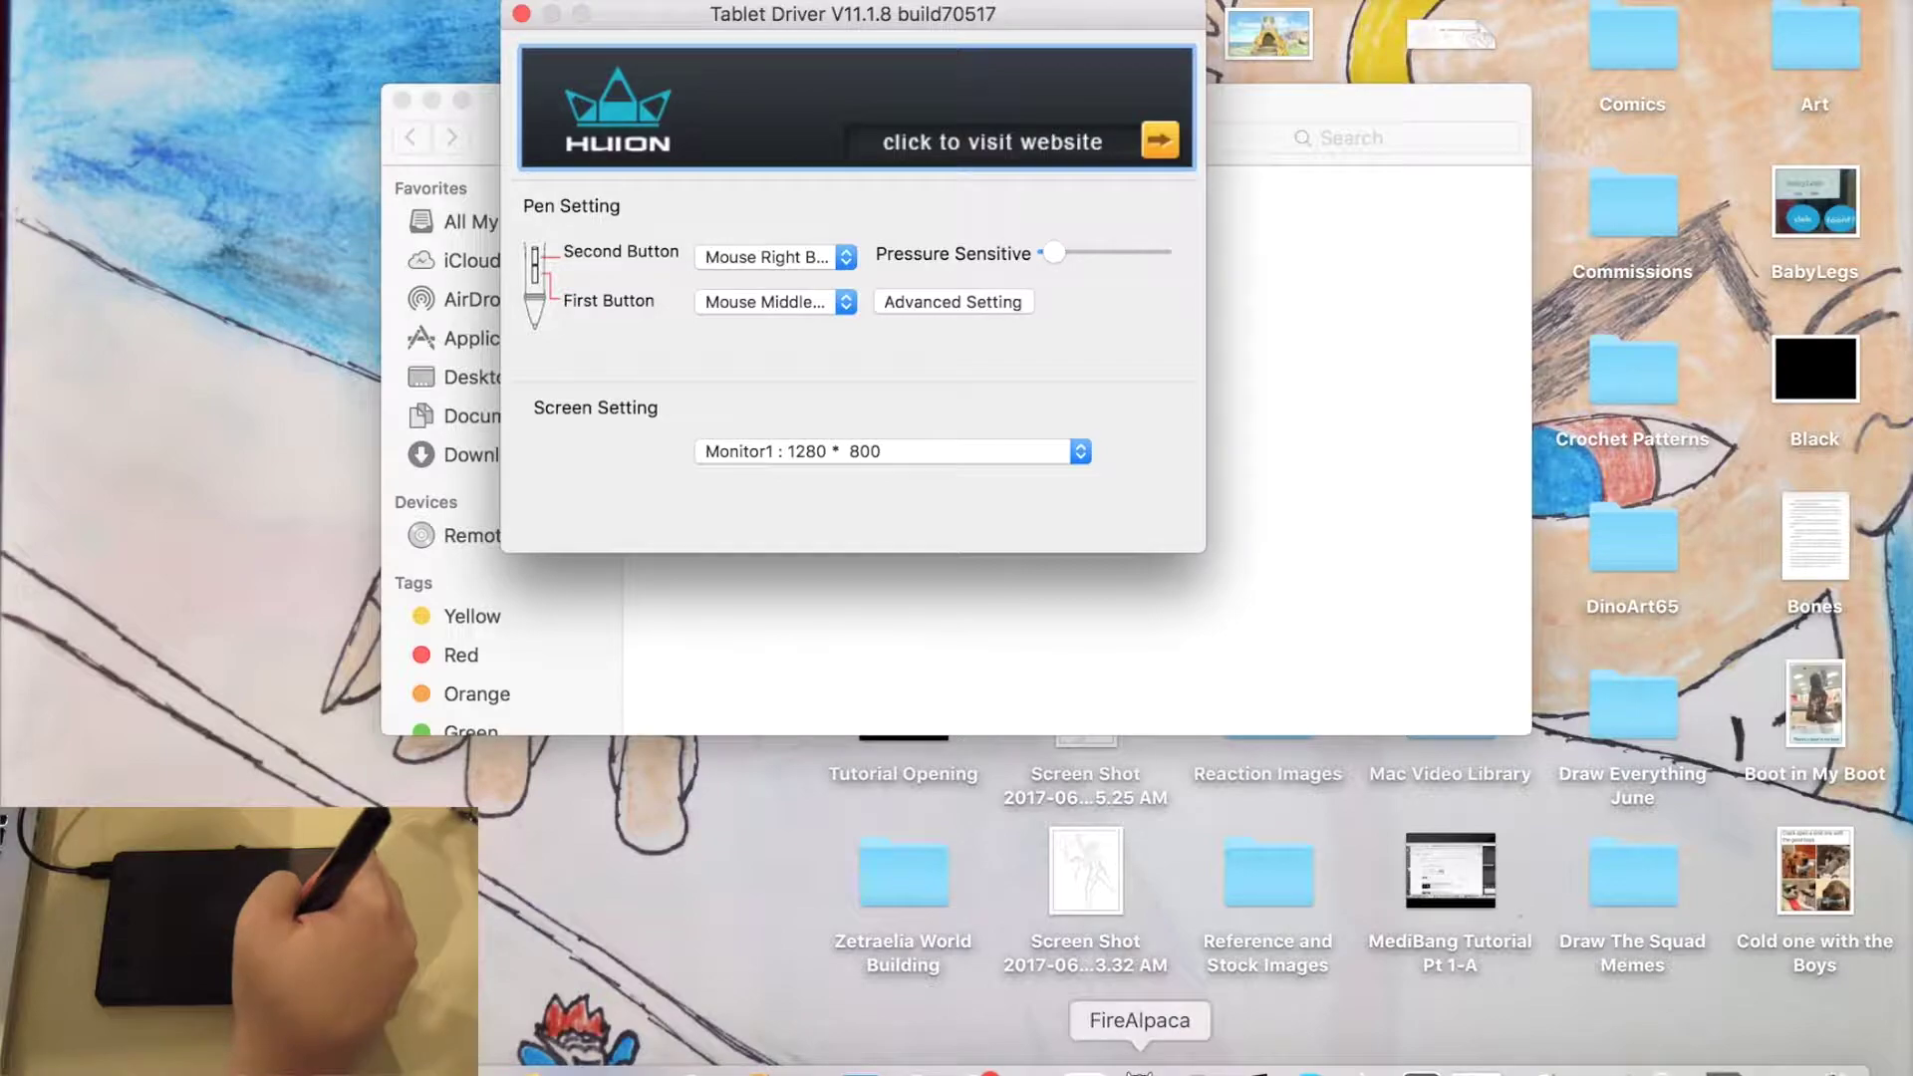
pyautogui.click(1139, 1064)
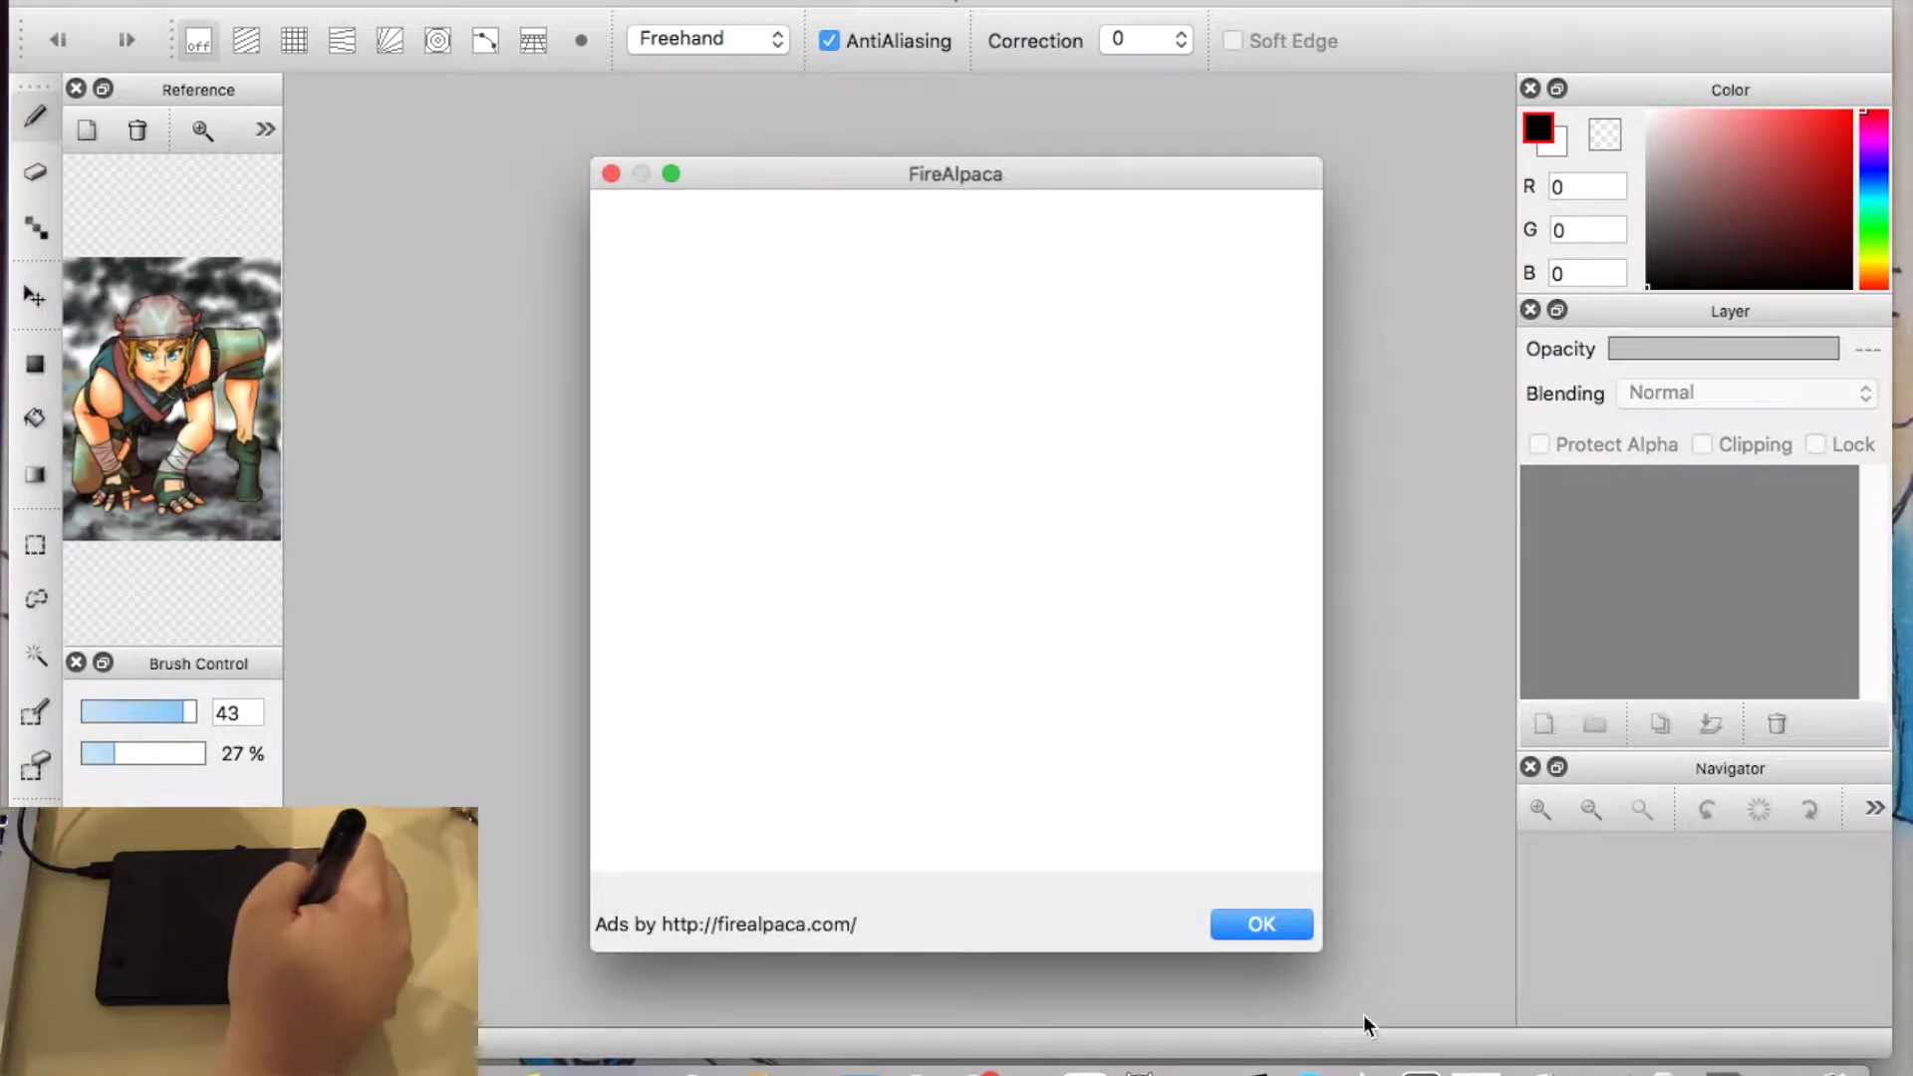
pyautogui.click(1244, 925)
pyautogui.press('super+q')
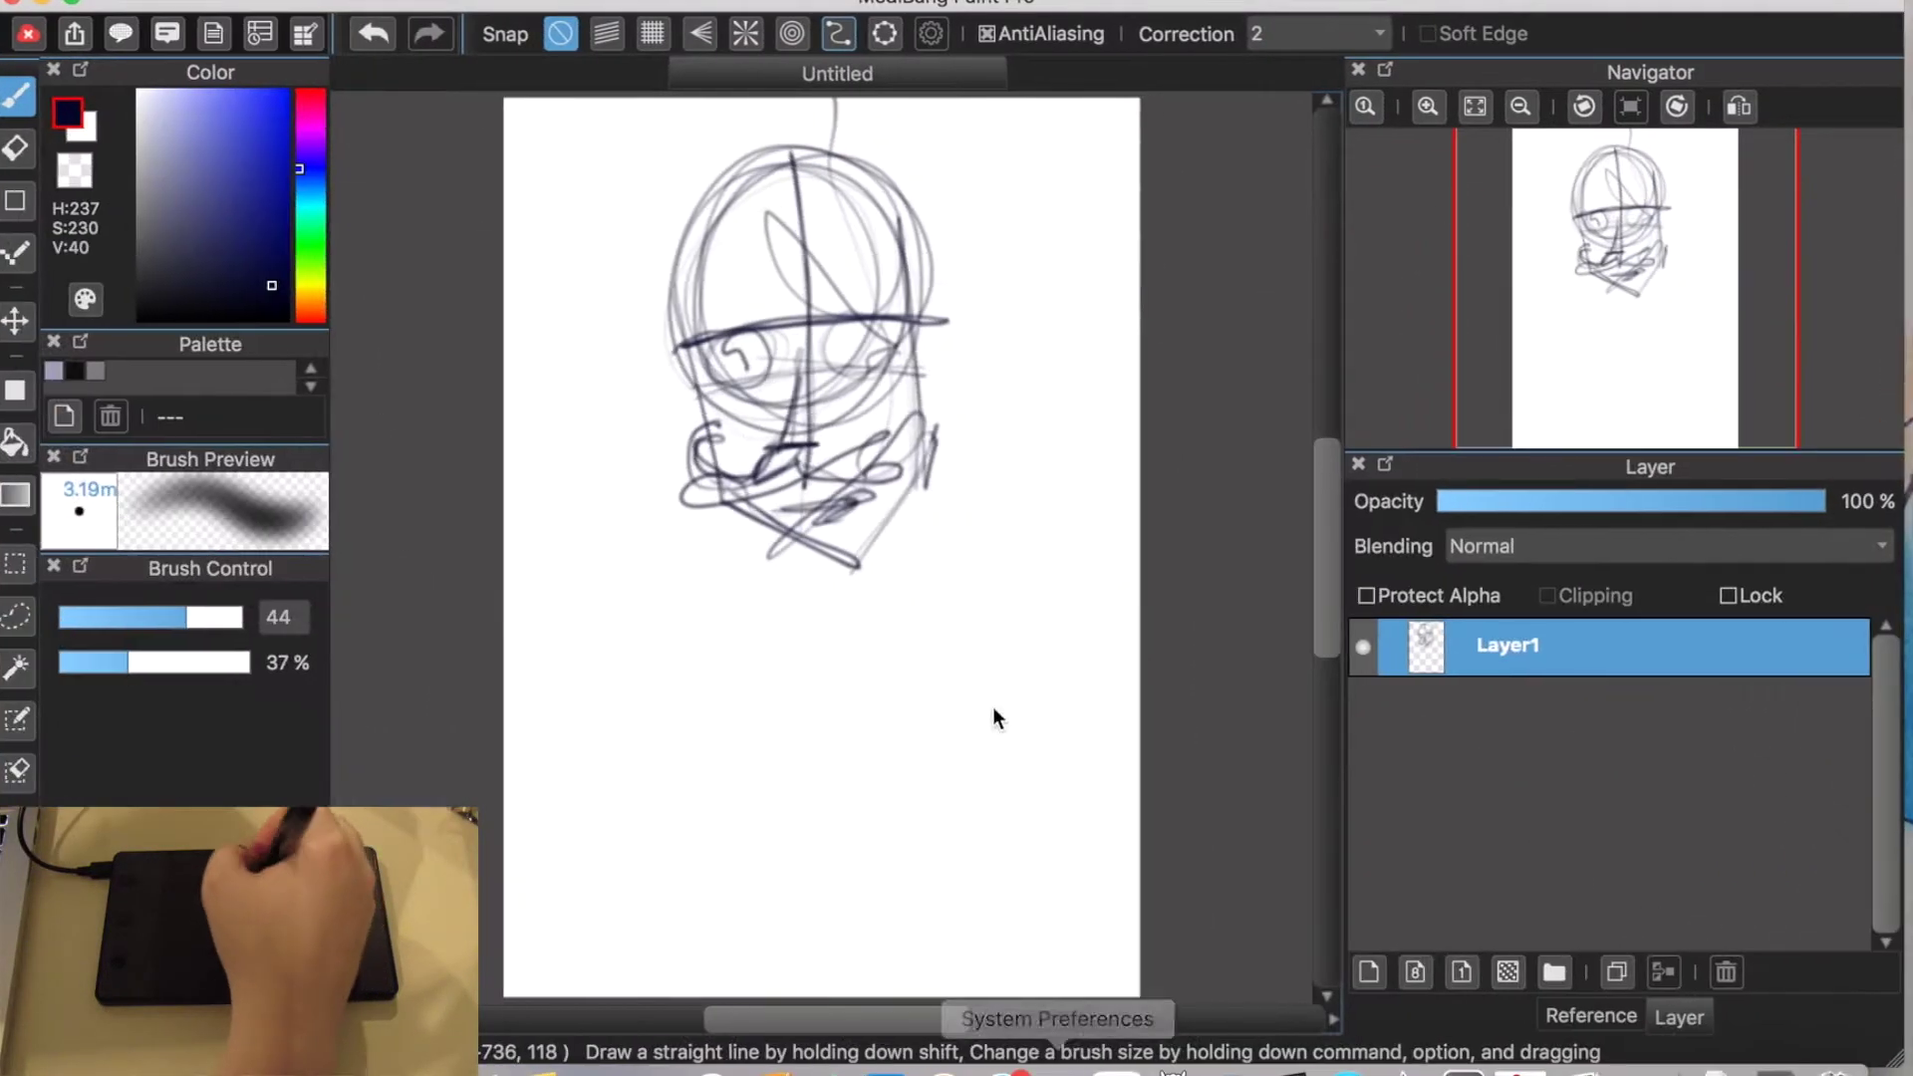
# Step: In MediBang Paint Pro, darken the eye circle on the face's right side and sketch loose curly hair around the head
pyautogui.moveTo(880, 310); pyautogui.dragTo(827, 329)
pyautogui.moveTo(924, 374)
pyautogui.mouseDown()
pyautogui.moveTo(853, 320)
pyautogui.moveTo(880, 326)
pyautogui.moveTo(913, 354)
pyautogui.moveTo(827, 329)
pyautogui.moveTo(896, 379)
pyautogui.mouseUp()
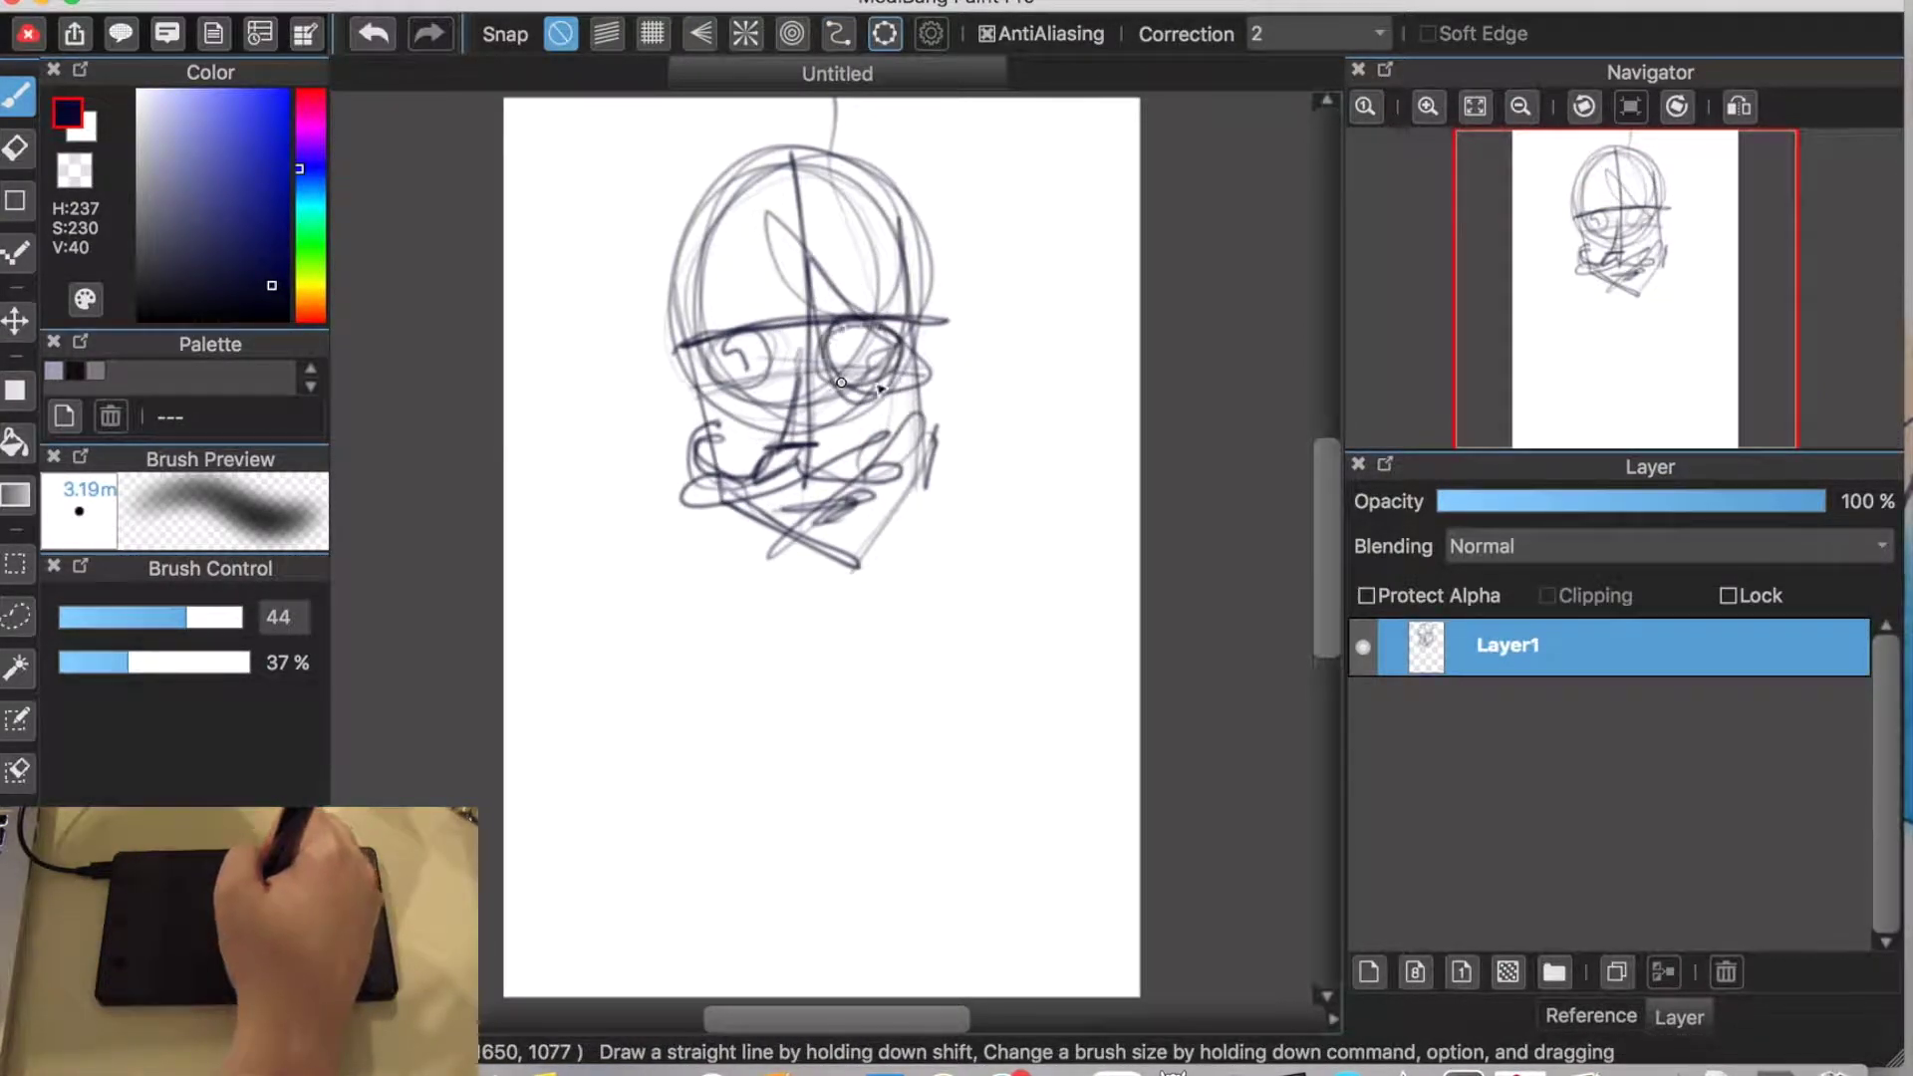
pyautogui.moveTo(727, 130)
pyautogui.mouseDown()
pyautogui.moveTo(643, 202)
pyautogui.moveTo(674, 151)
pyautogui.mouseUp()
pyautogui.moveTo(611, 274); pyautogui.dragTo(632, 319)
pyautogui.moveTo(629, 237)
pyautogui.mouseDown()
pyautogui.moveTo(715, 194)
pyautogui.moveTo(700, 331)
pyautogui.moveTo(801, 273)
pyautogui.moveTo(772, 319)
pyautogui.moveTo(925, 300)
pyautogui.moveTo(923, 184)
pyautogui.moveTo(811, 203)
pyautogui.moveTo(711, 120)
pyautogui.moveTo(735, 217)
pyautogui.mouseUp()
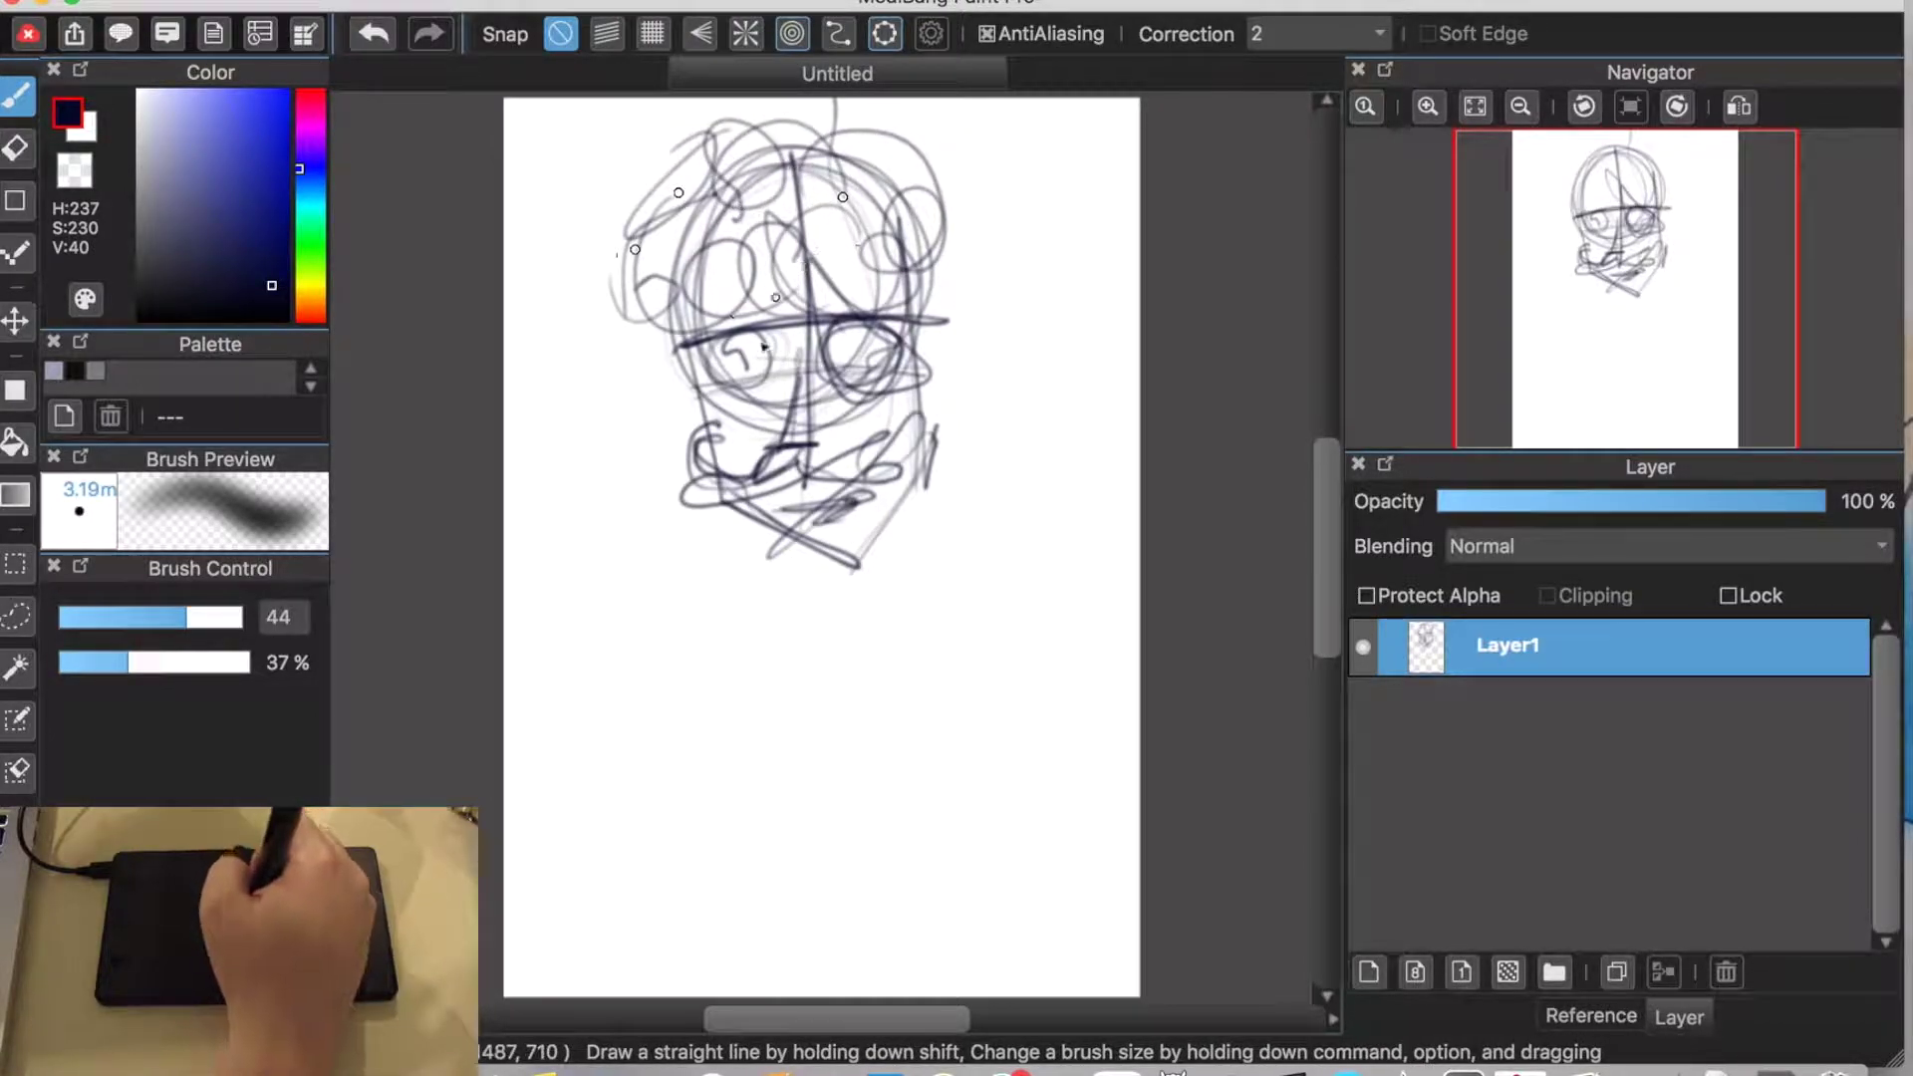
# Step: Sketch the two sides of the neck below the jaw and a sloping shoulder line out from each side
pyautogui.moveTo(786, 536); pyautogui.dragTo(793, 625)
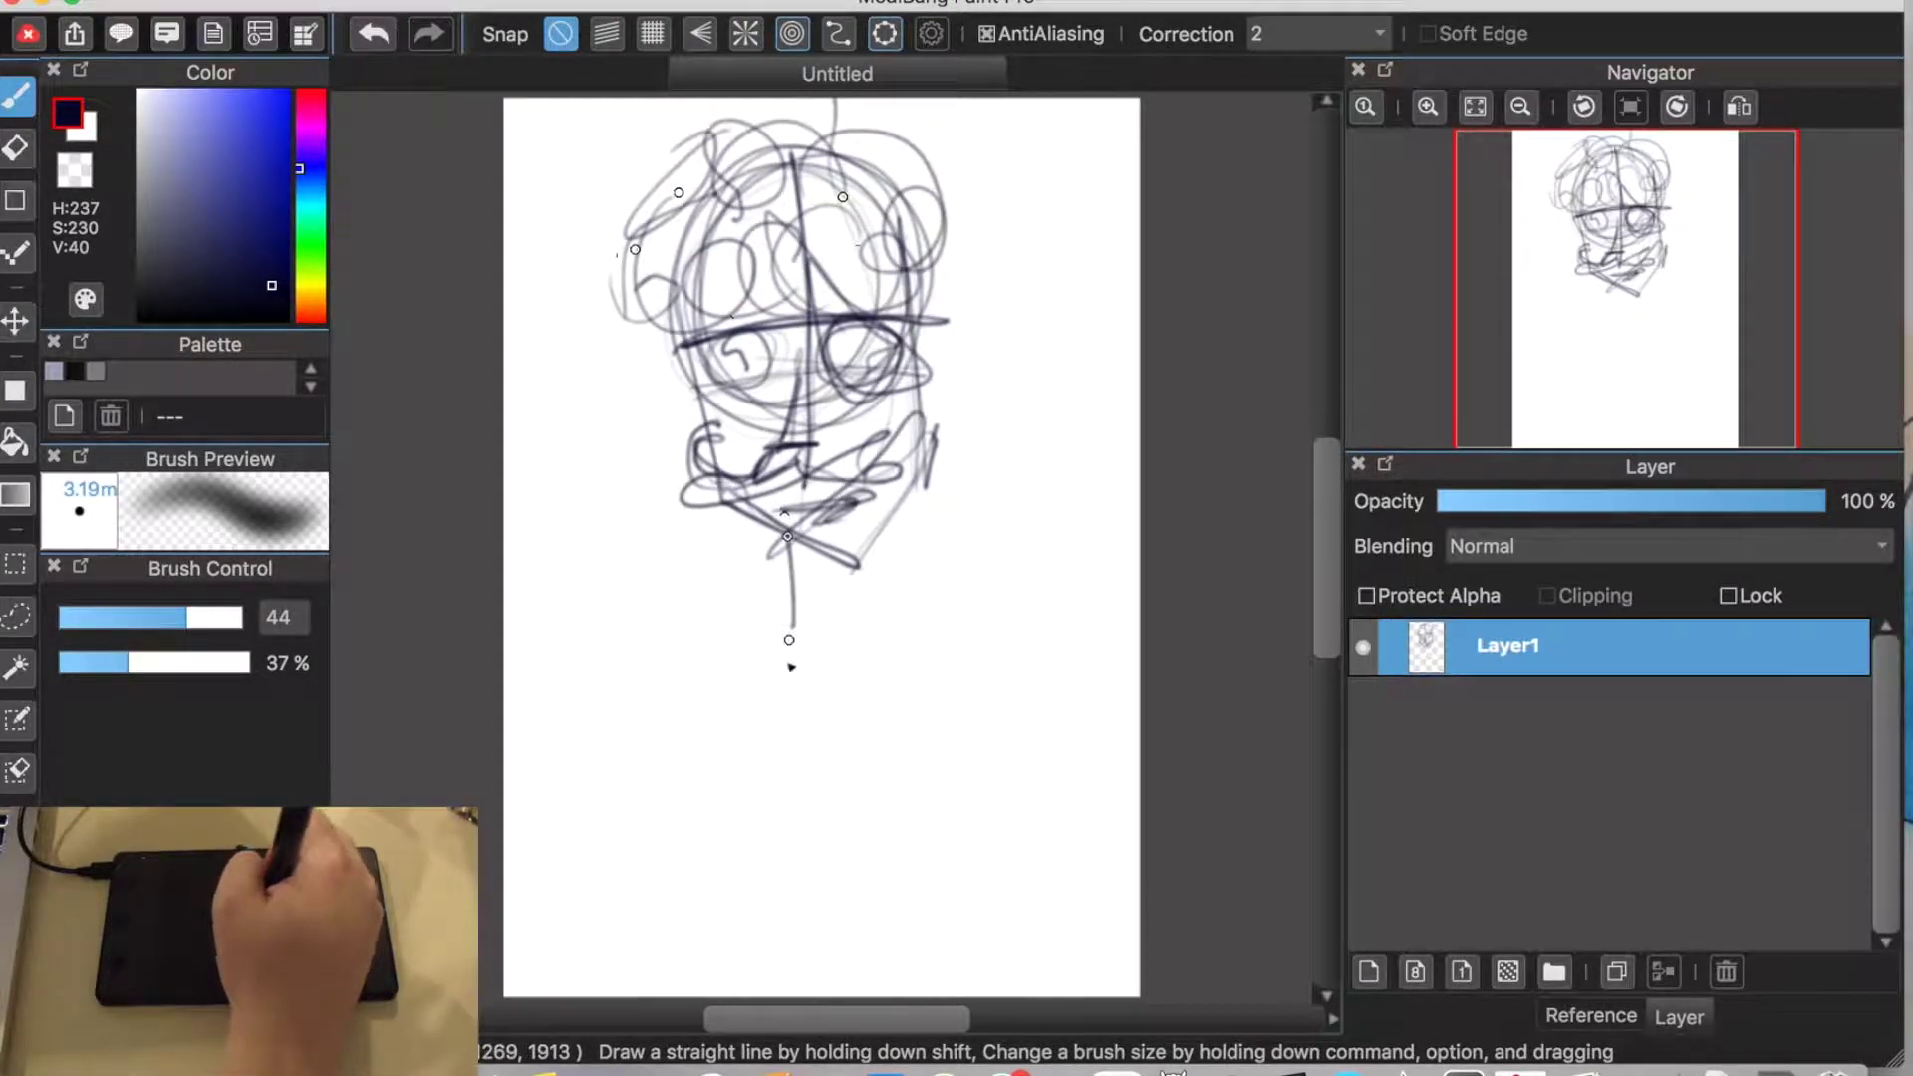
pyautogui.moveTo(887, 509)
pyautogui.mouseDown()
pyautogui.moveTo(891, 624)
pyautogui.moveTo(623, 722)
pyautogui.mouseUp()
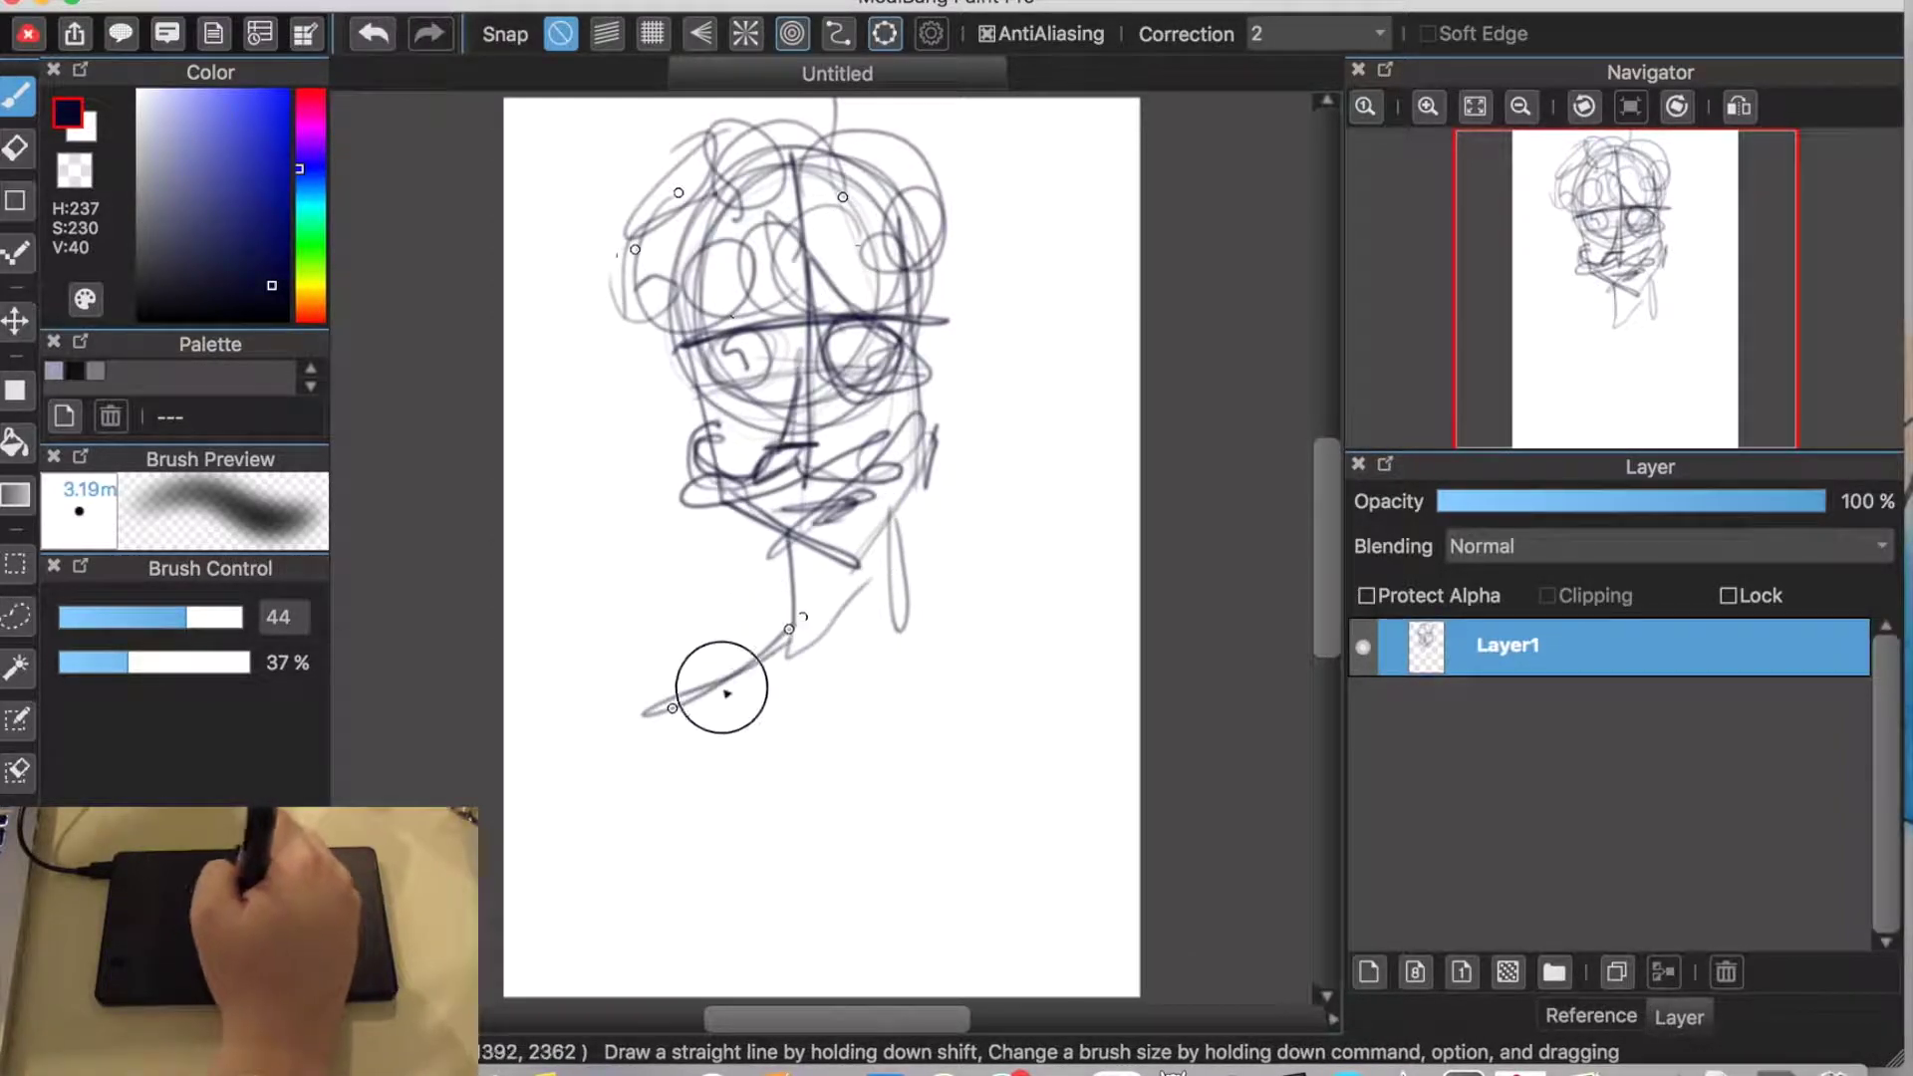
pyautogui.moveTo(890, 598)
pyautogui.mouseDown()
pyautogui.moveTo(1121, 692)
pyautogui.moveTo(1083, 694)
pyautogui.mouseUp()
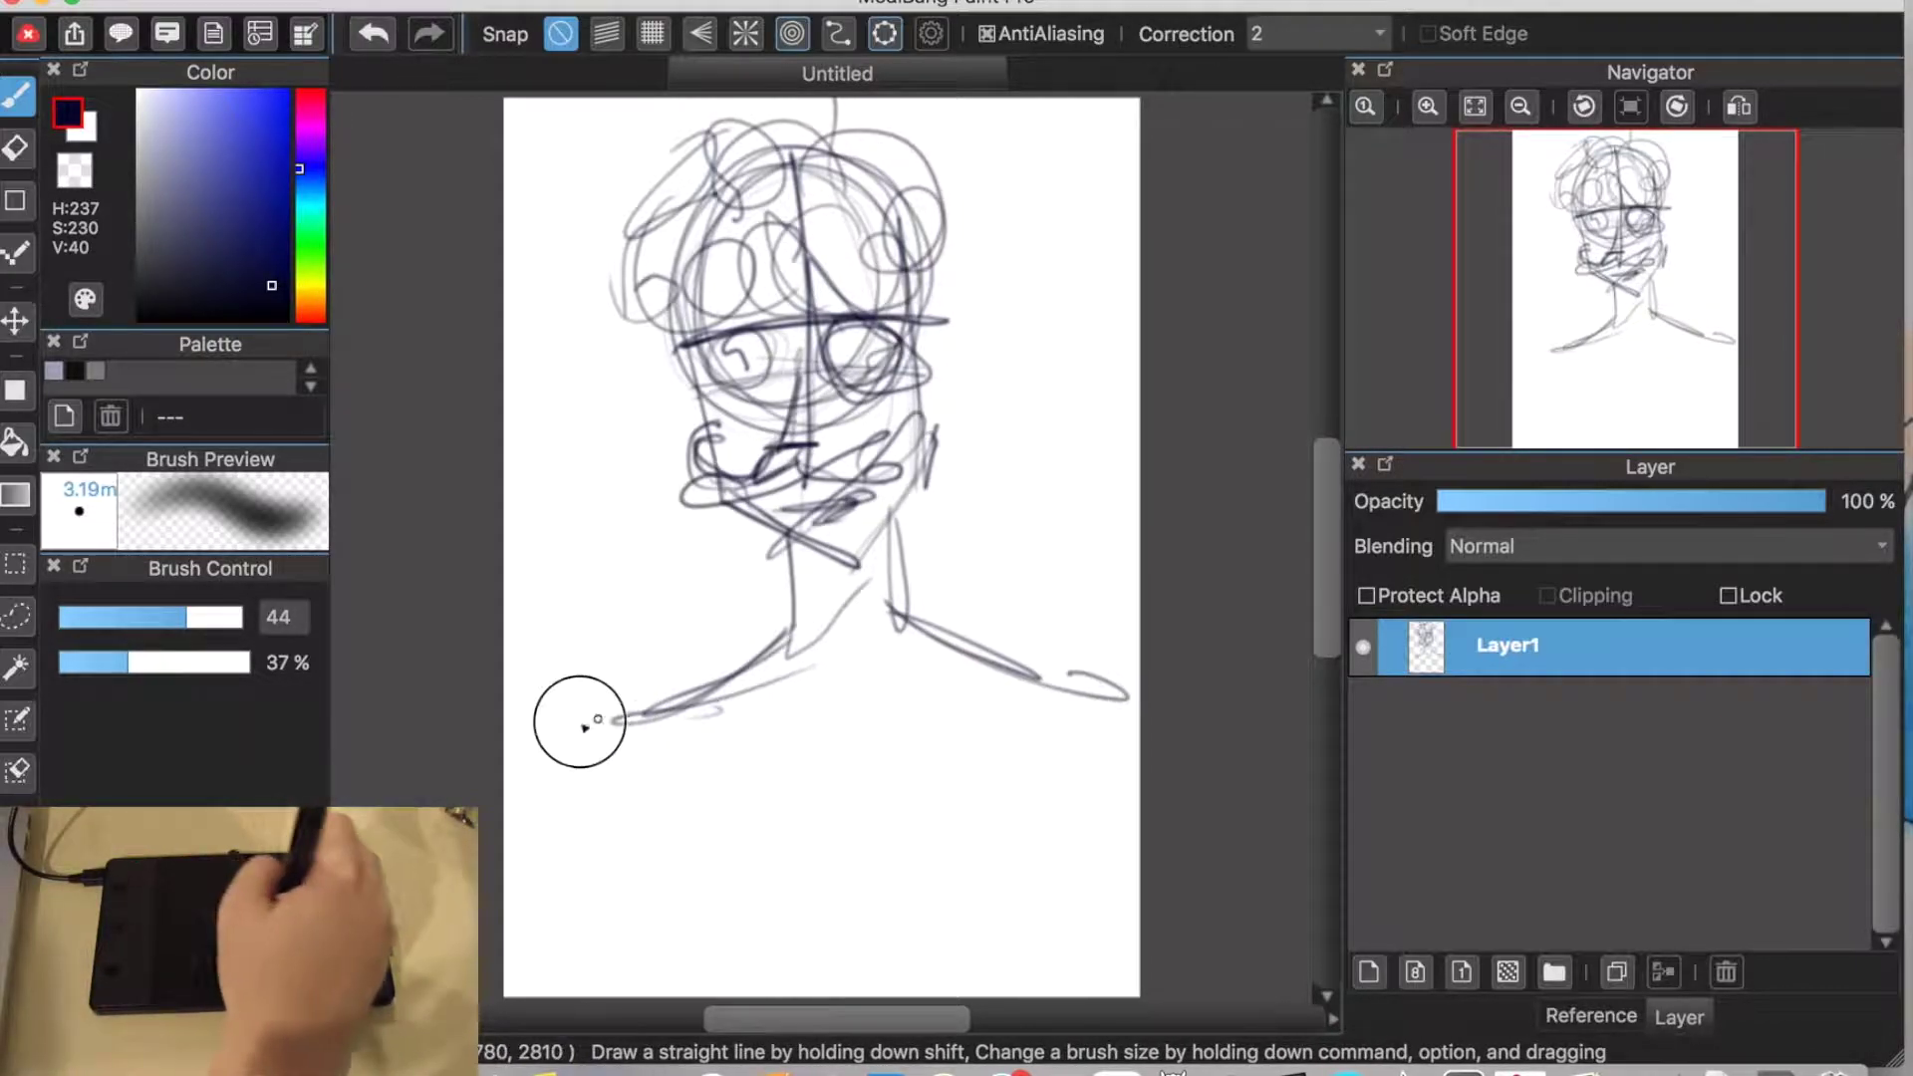
# Step: Rough in the upper body with strokes for the shoulders, collar line, arms and chest down to the canvas's lower edge
pyautogui.moveTo(578, 719); pyautogui.dragTo(1080, 698)
pyautogui.moveTo(710, 683)
pyautogui.mouseDown()
pyautogui.moveTo(508, 756)
pyautogui.moveTo(542, 709)
pyautogui.moveTo(473, 770)
pyautogui.moveTo(1146, 752)
pyautogui.mouseUp()
pyautogui.moveTo(1146, 706)
pyautogui.mouseDown()
pyautogui.moveTo(1089, 687)
pyautogui.moveTo(1141, 719)
pyautogui.mouseUp()
pyautogui.moveTo(1176, 837); pyautogui.dragTo(1028, 921)
pyautogui.moveTo(1026, 650); pyautogui.dragTo(1136, 705)
pyautogui.moveTo(1074, 702)
pyautogui.mouseDown()
pyautogui.moveTo(1141, 844)
pyautogui.moveTo(942, 922)
pyautogui.mouseUp()
pyautogui.moveTo(841, 859)
pyautogui.mouseDown()
pyautogui.moveTo(896, 894)
pyautogui.moveTo(566, 997)
pyautogui.mouseUp()
pyautogui.moveTo(962, 943)
pyautogui.mouseDown()
pyautogui.moveTo(932, 976)
pyautogui.moveTo(547, 798)
pyautogui.moveTo(553, 997)
pyautogui.mouseUp()
pyautogui.moveTo(556, 695); pyautogui.dragTo(516, 996)
pyautogui.moveTo(617, 996)
pyautogui.mouseDown()
pyautogui.moveTo(665, 952)
pyautogui.moveTo(999, 807)
pyautogui.mouseUp()
pyautogui.moveTo(1102, 971); pyautogui.dragTo(1135, 836)
pyautogui.moveTo(1136, 827); pyautogui.dragTo(1092, 988)
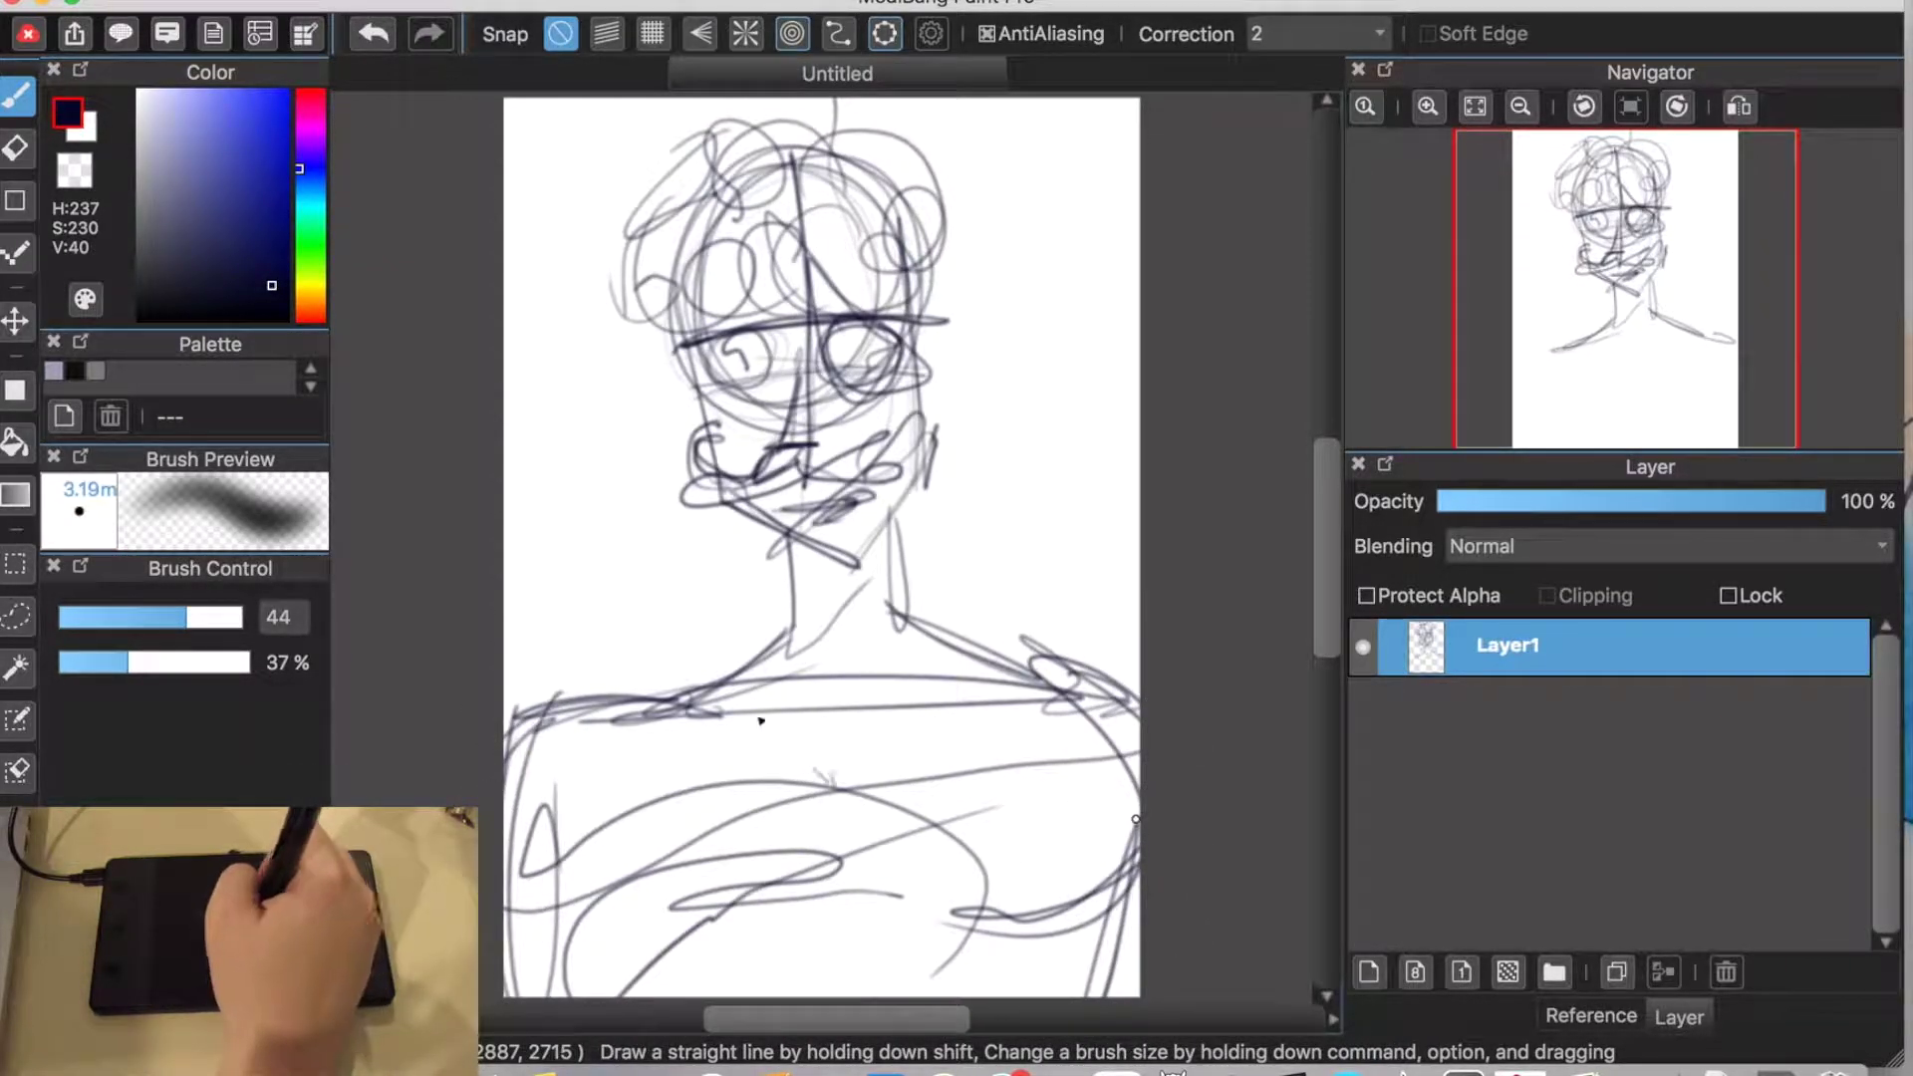
pyautogui.moveTo(761, 719); pyautogui.dragTo(887, 826)
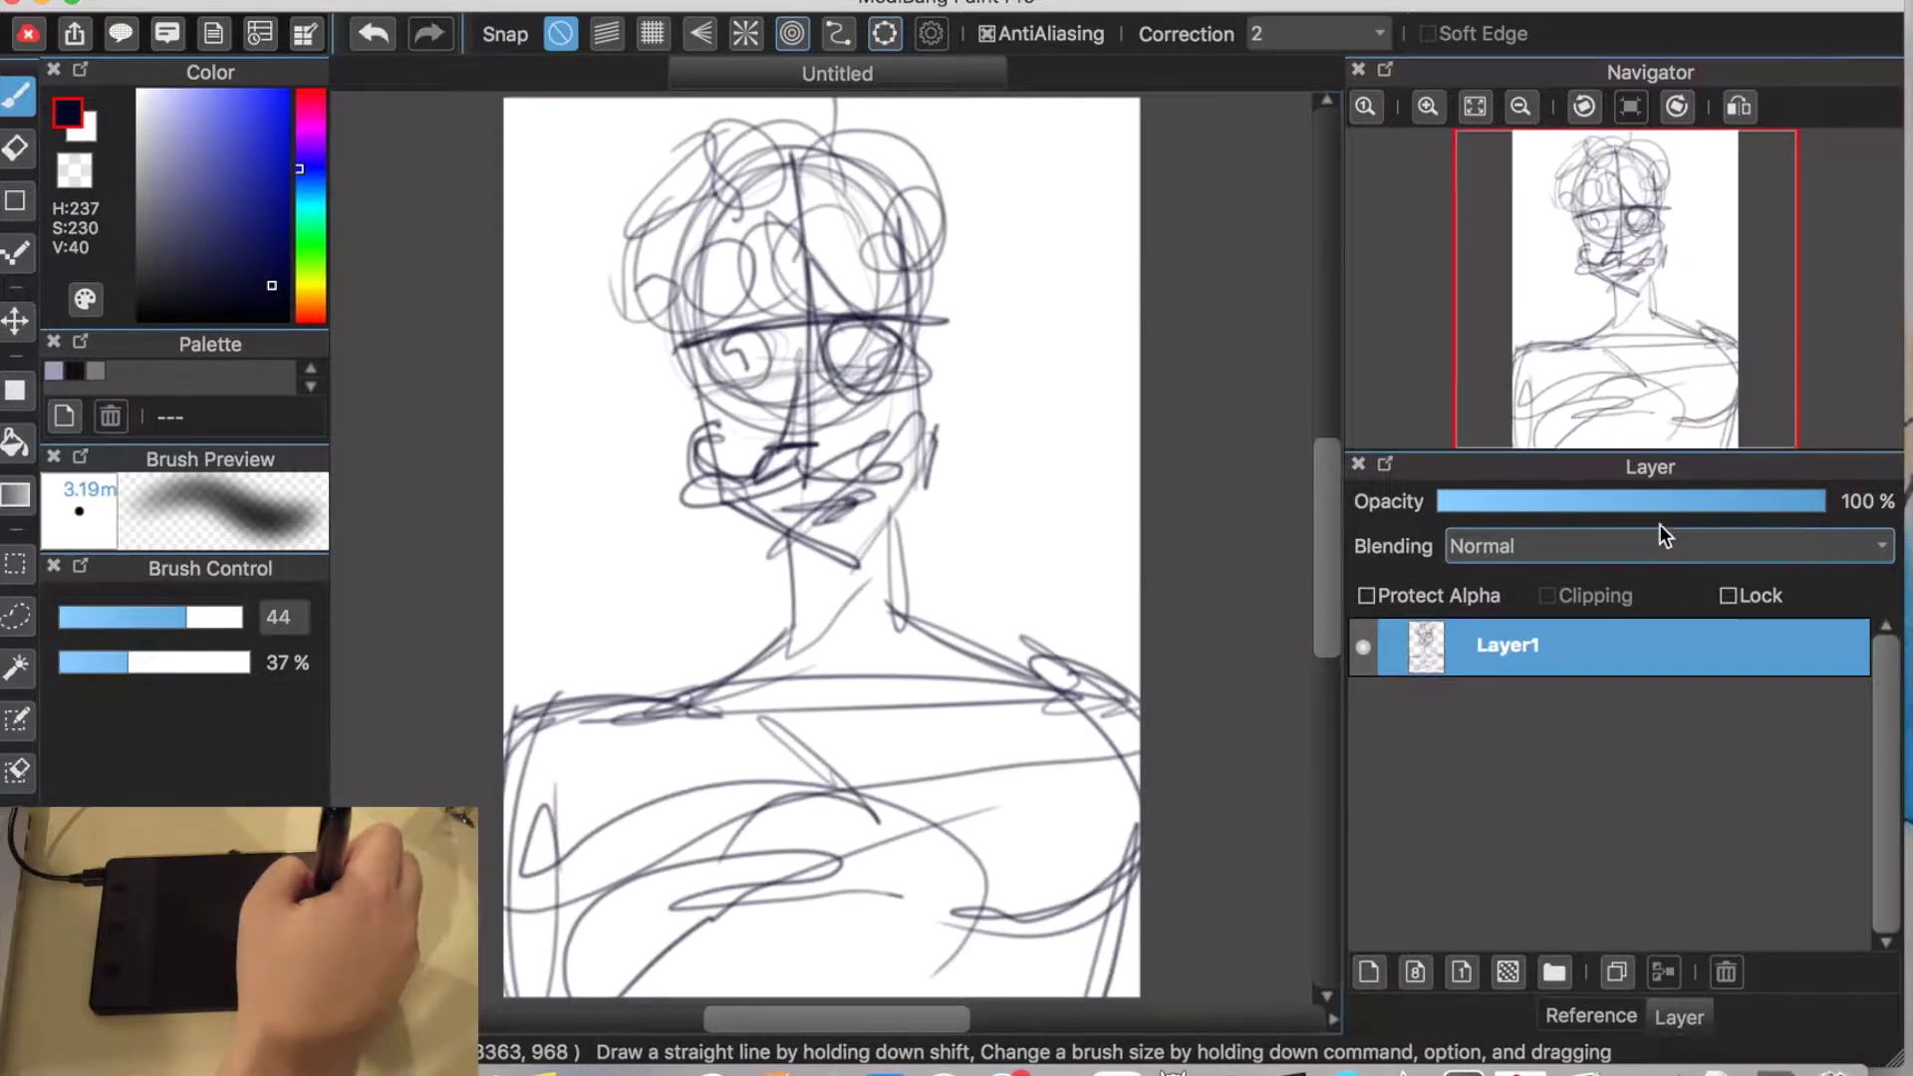
# Step: Fade the sketch layer to 28% opacity and add a new layer above it
pyautogui.click(1556, 501)
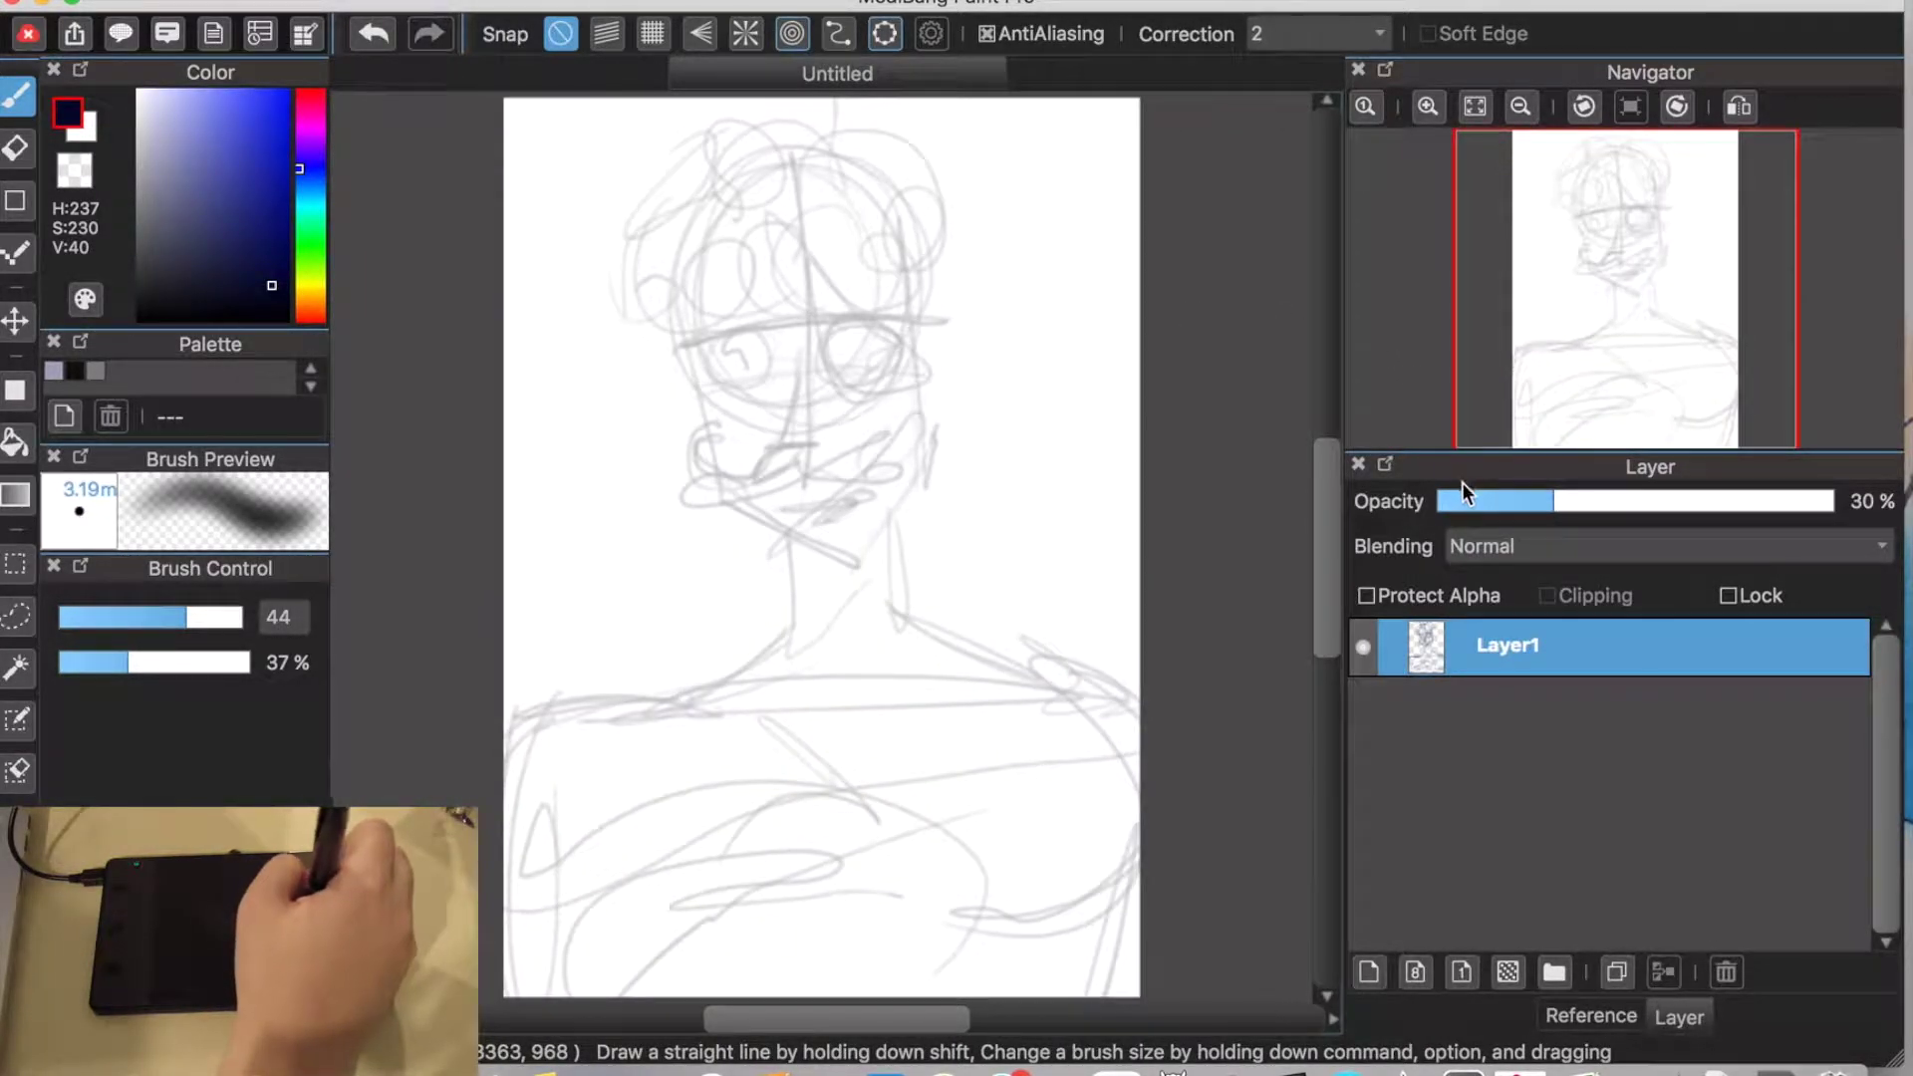
pyautogui.click(1463, 501)
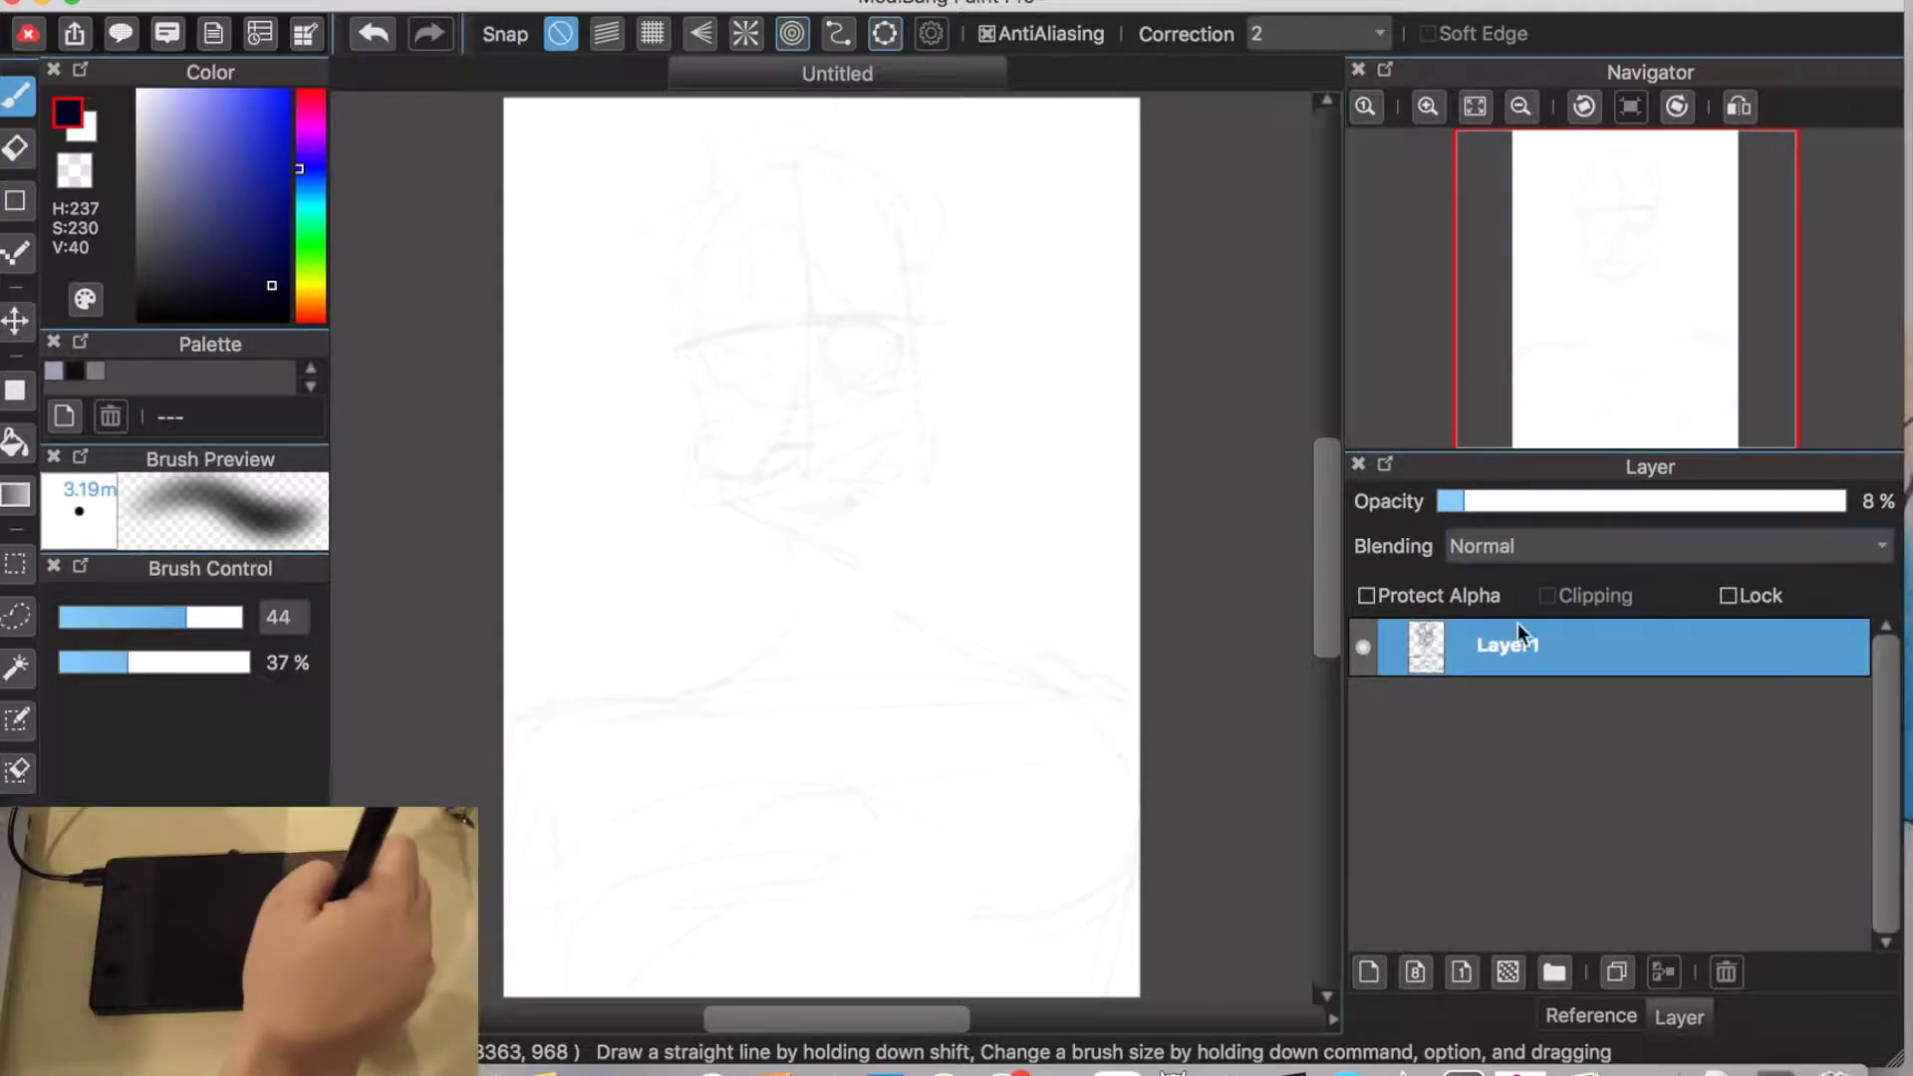
pyautogui.moveTo(1502, 498); pyautogui.dragTo(1544, 502)
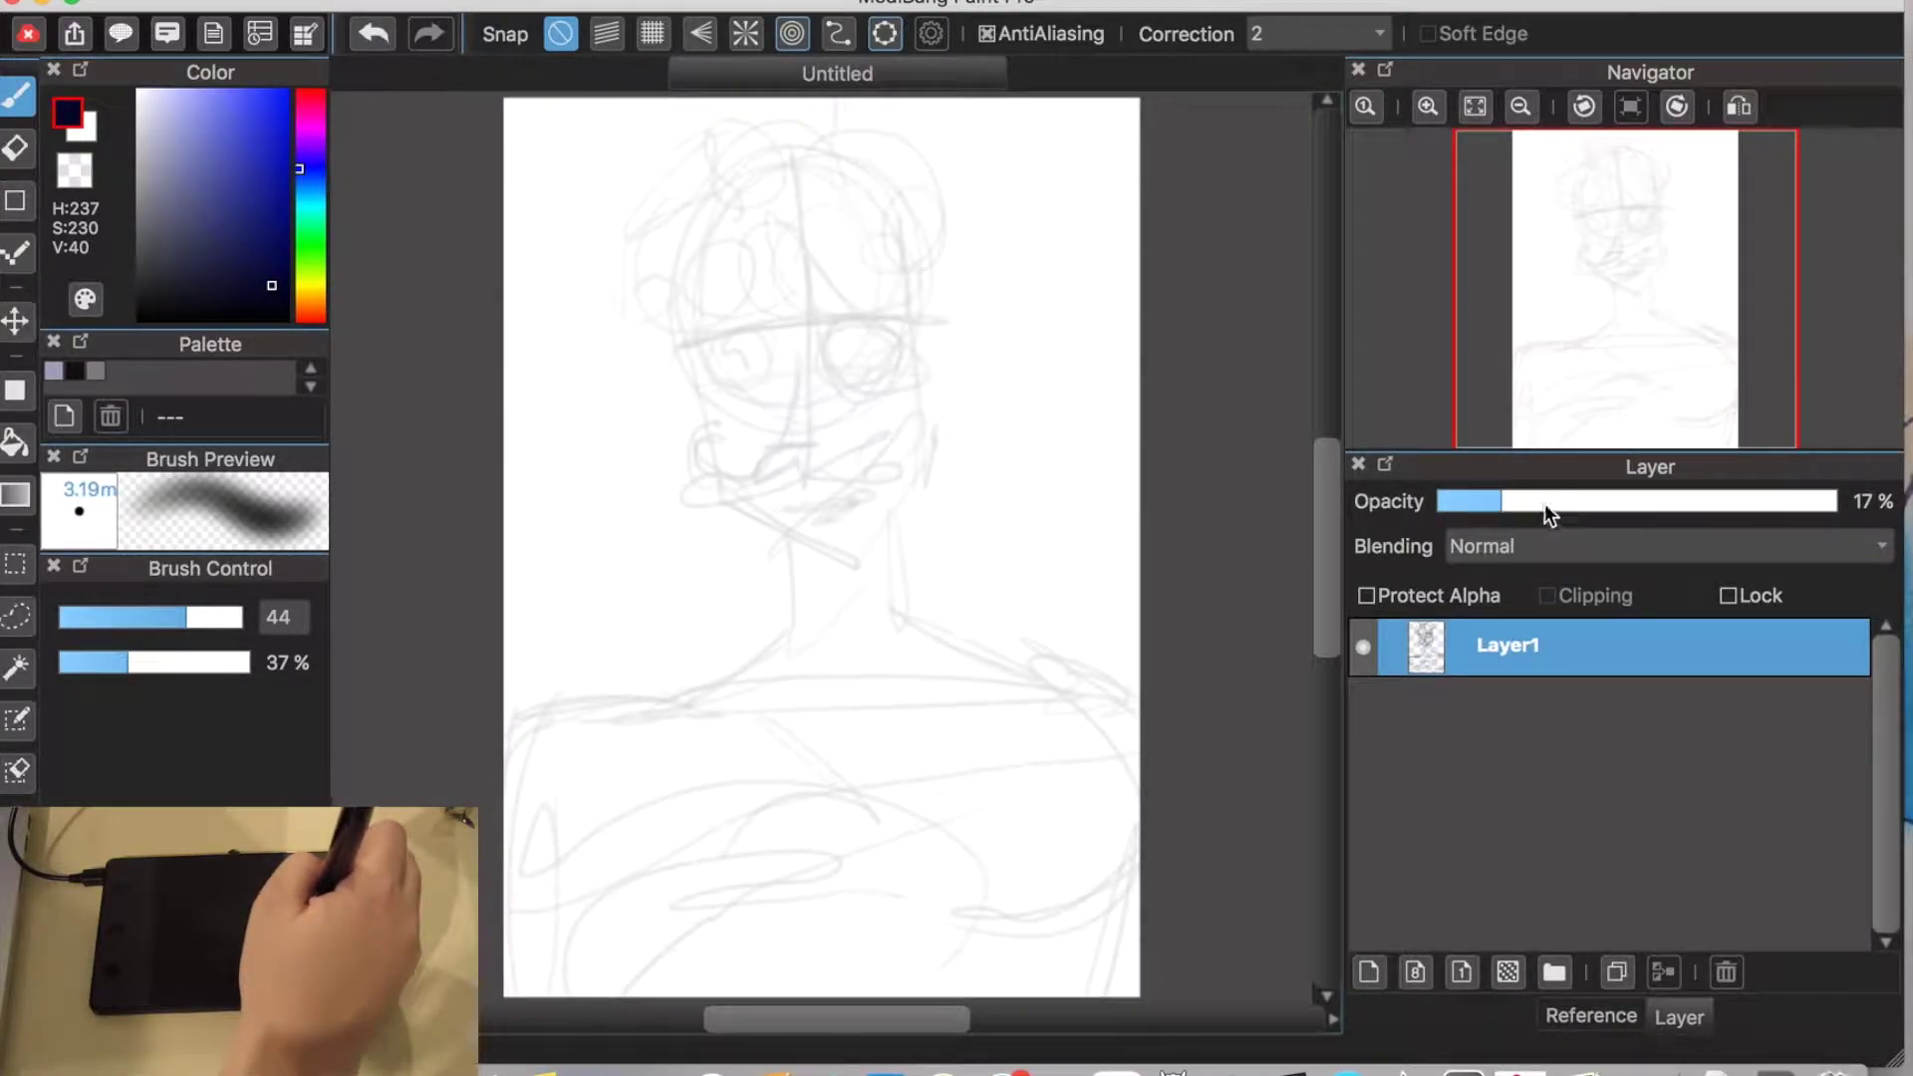
pyautogui.click(1366, 972)
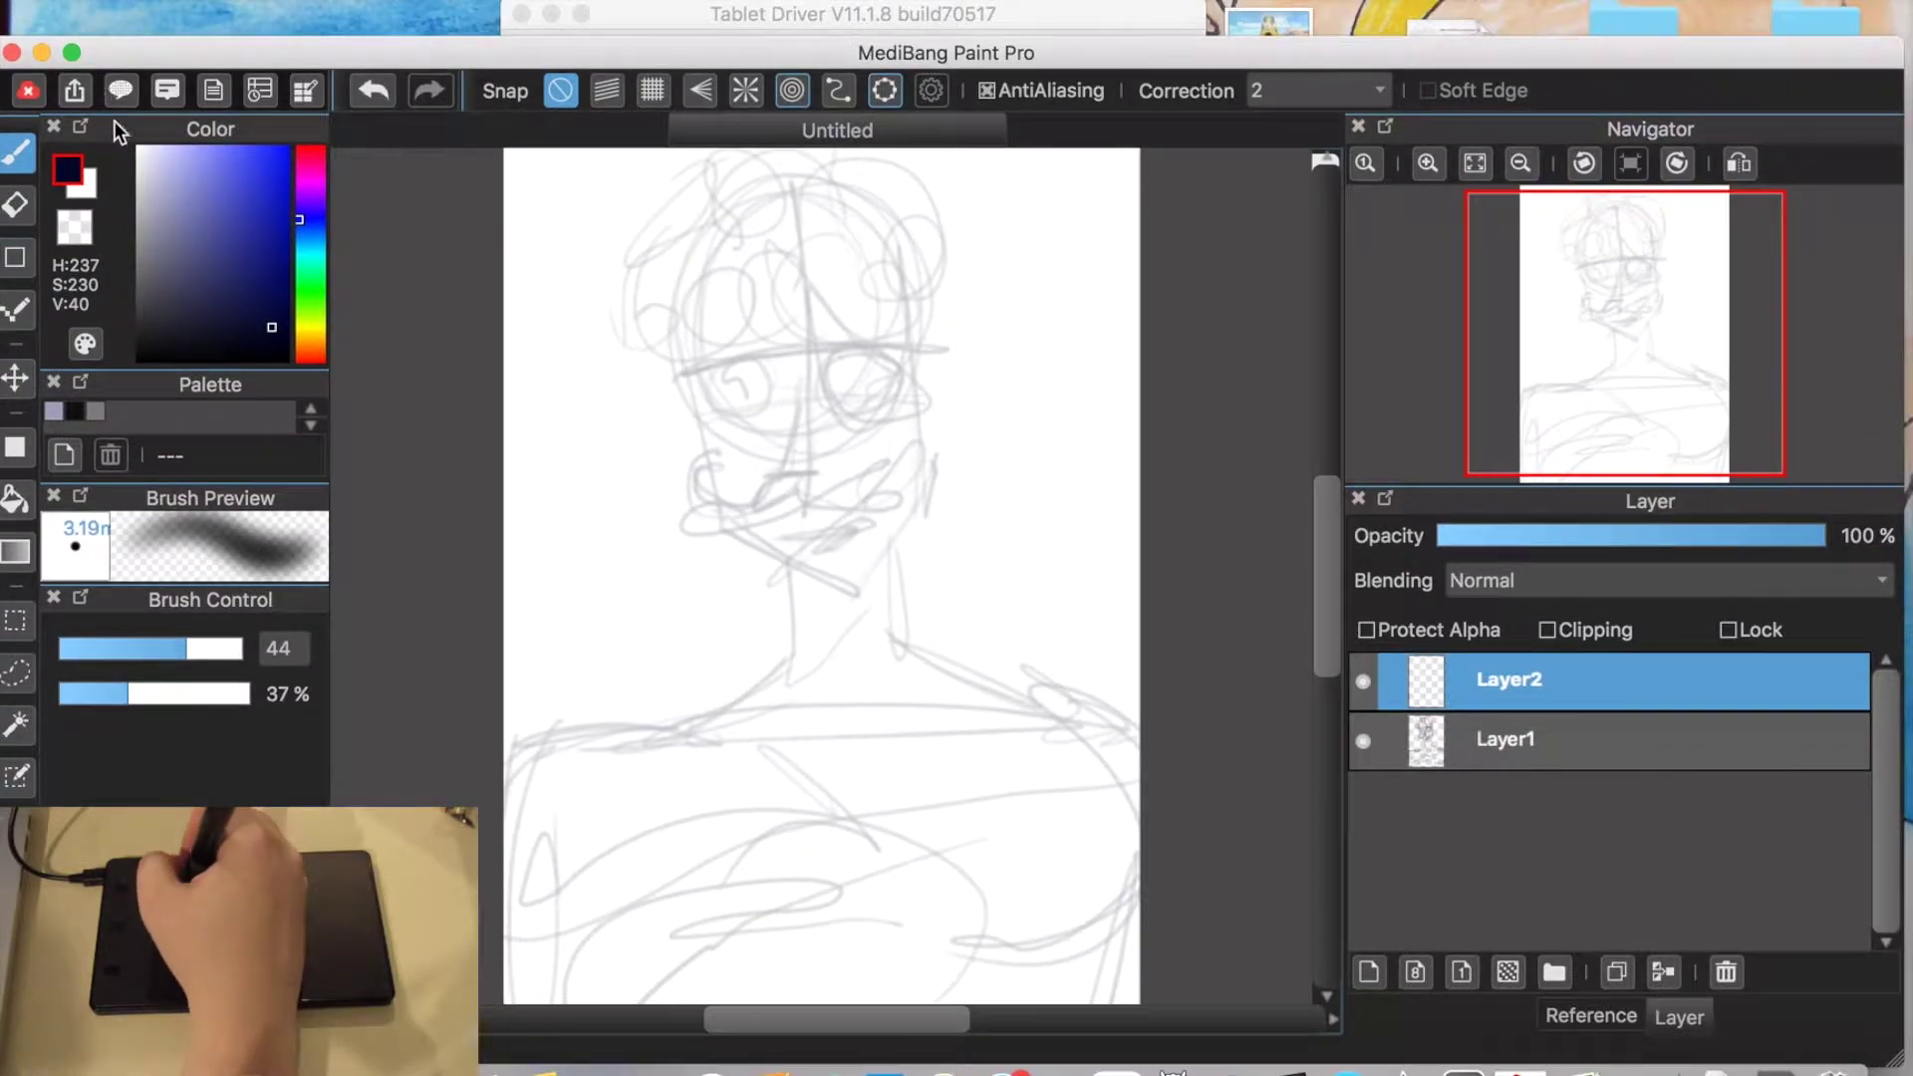
# Step: Switch the painting window to full screen and select the solid brush with size 5.4 and 100% opacity
pyautogui.click(72, 52)
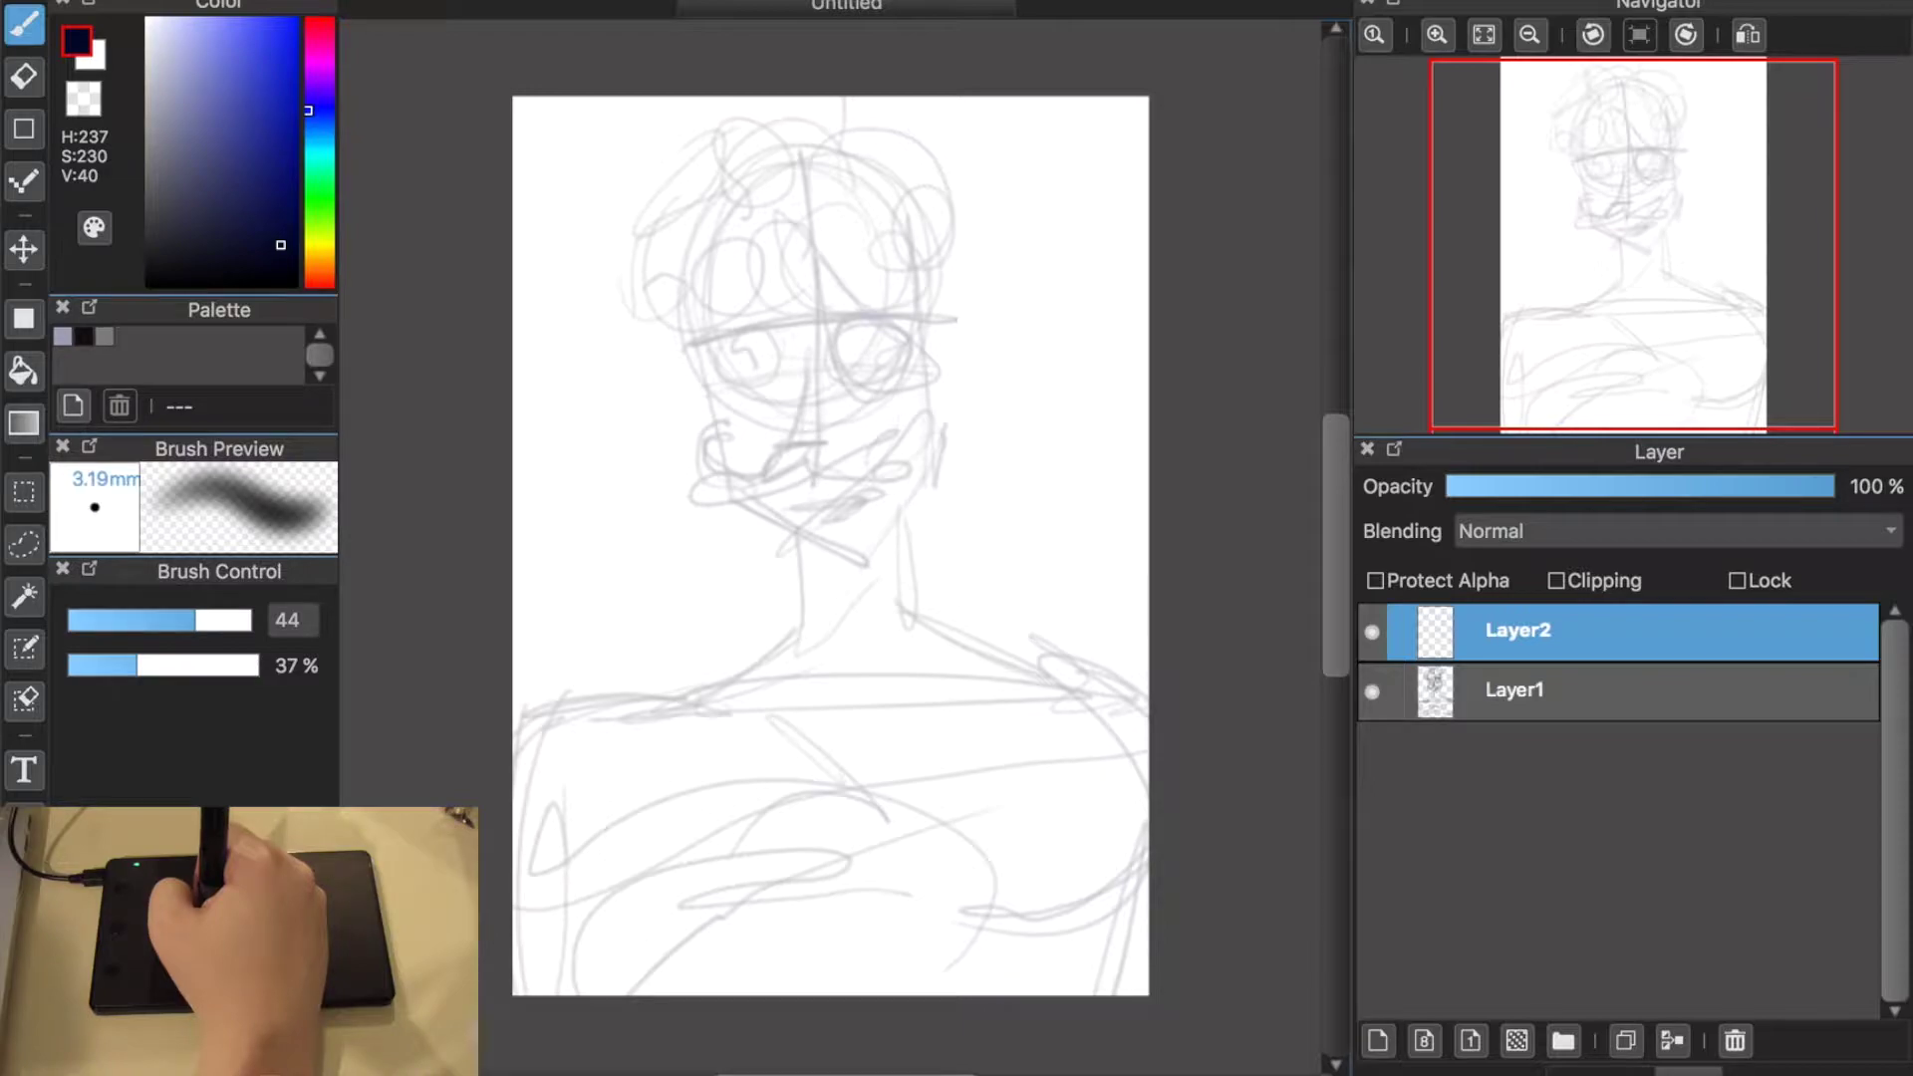
pyautogui.click(189, 867)
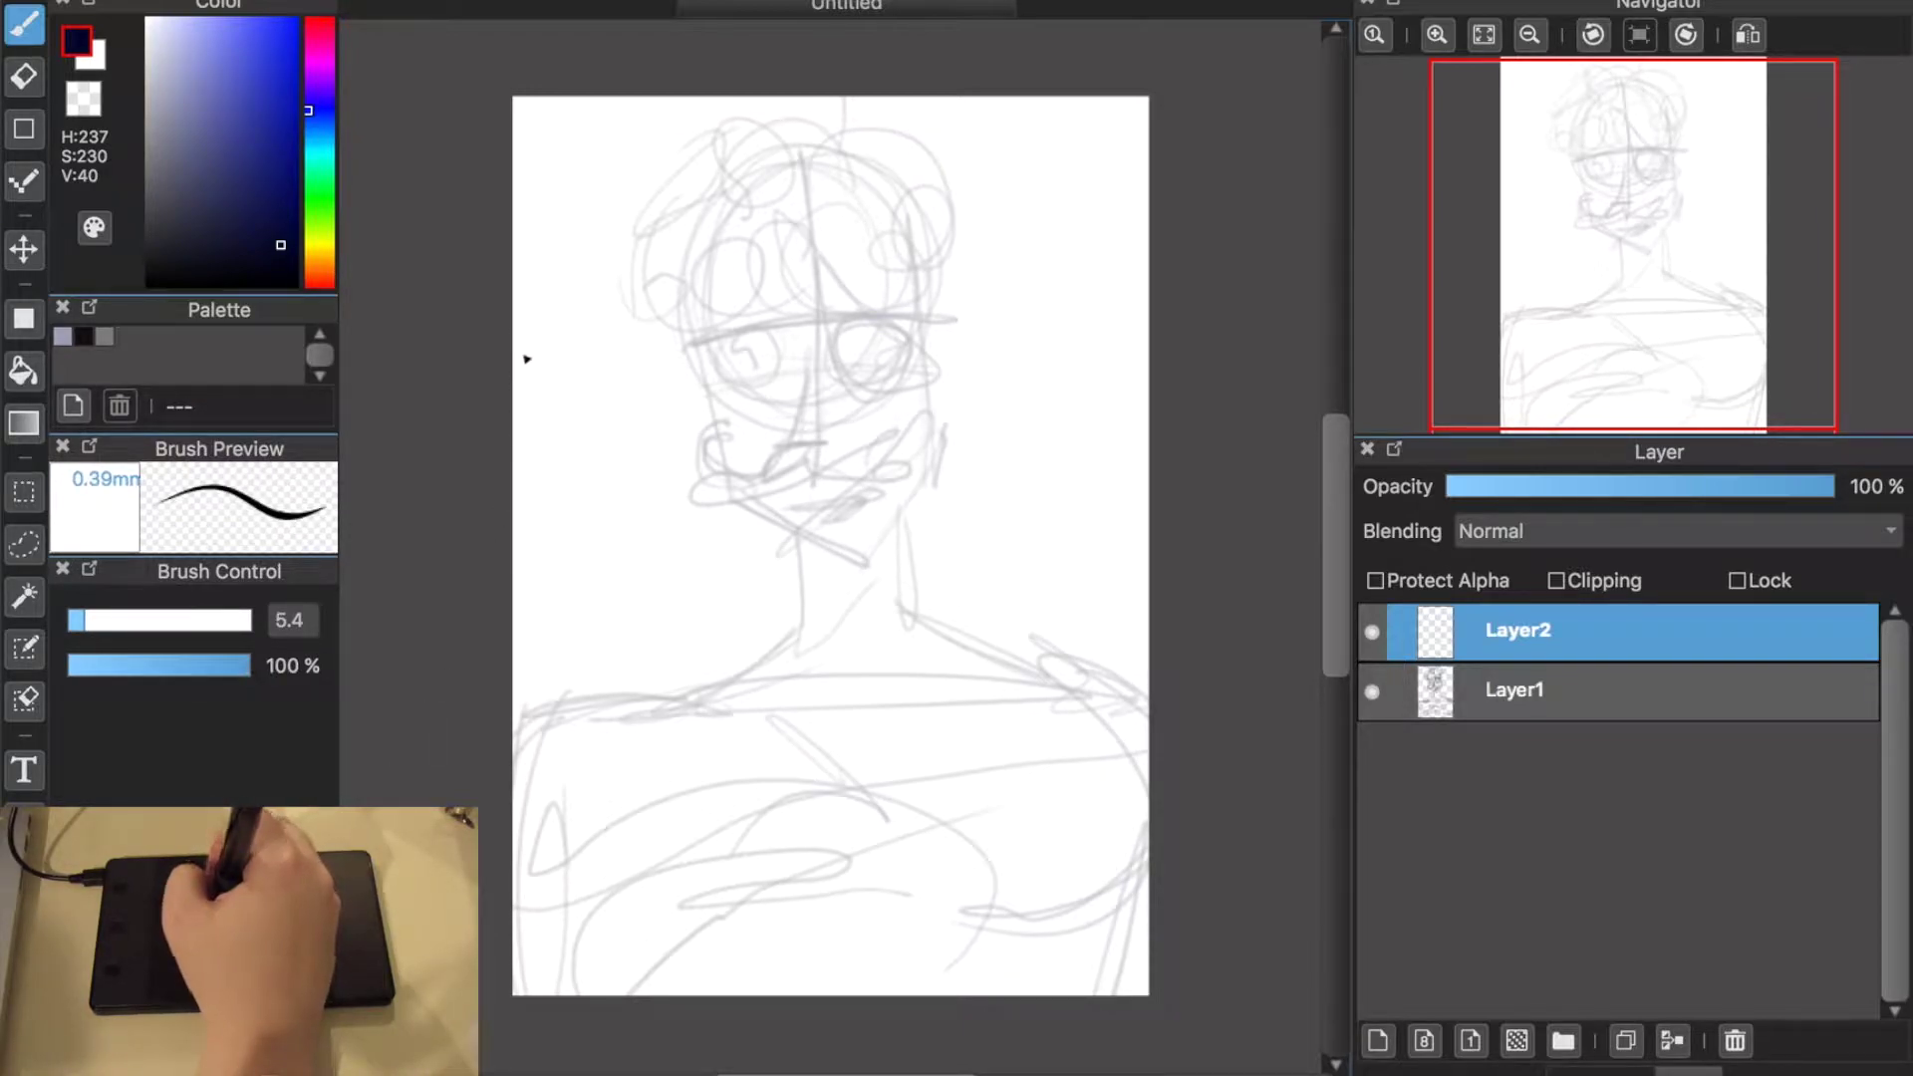
pyautogui.press('super+z')
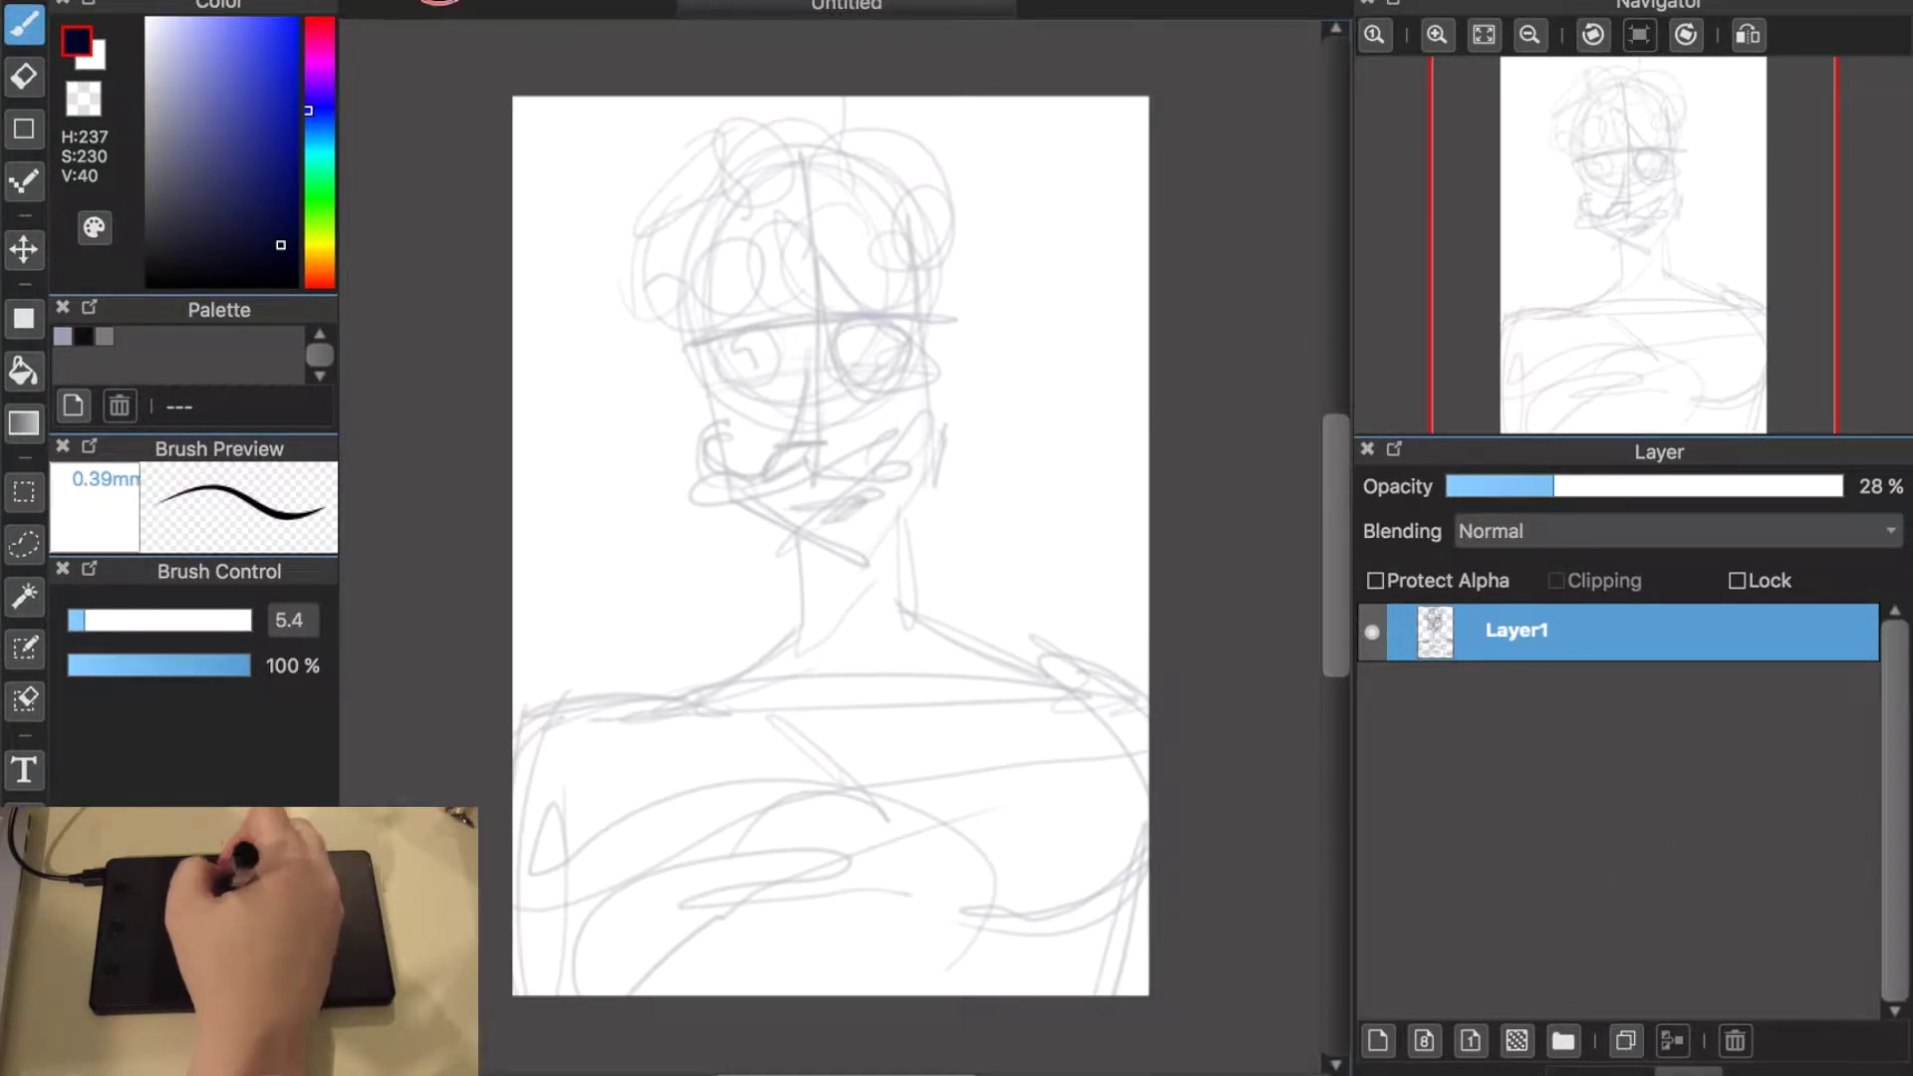
pyautogui.click(439, 4)
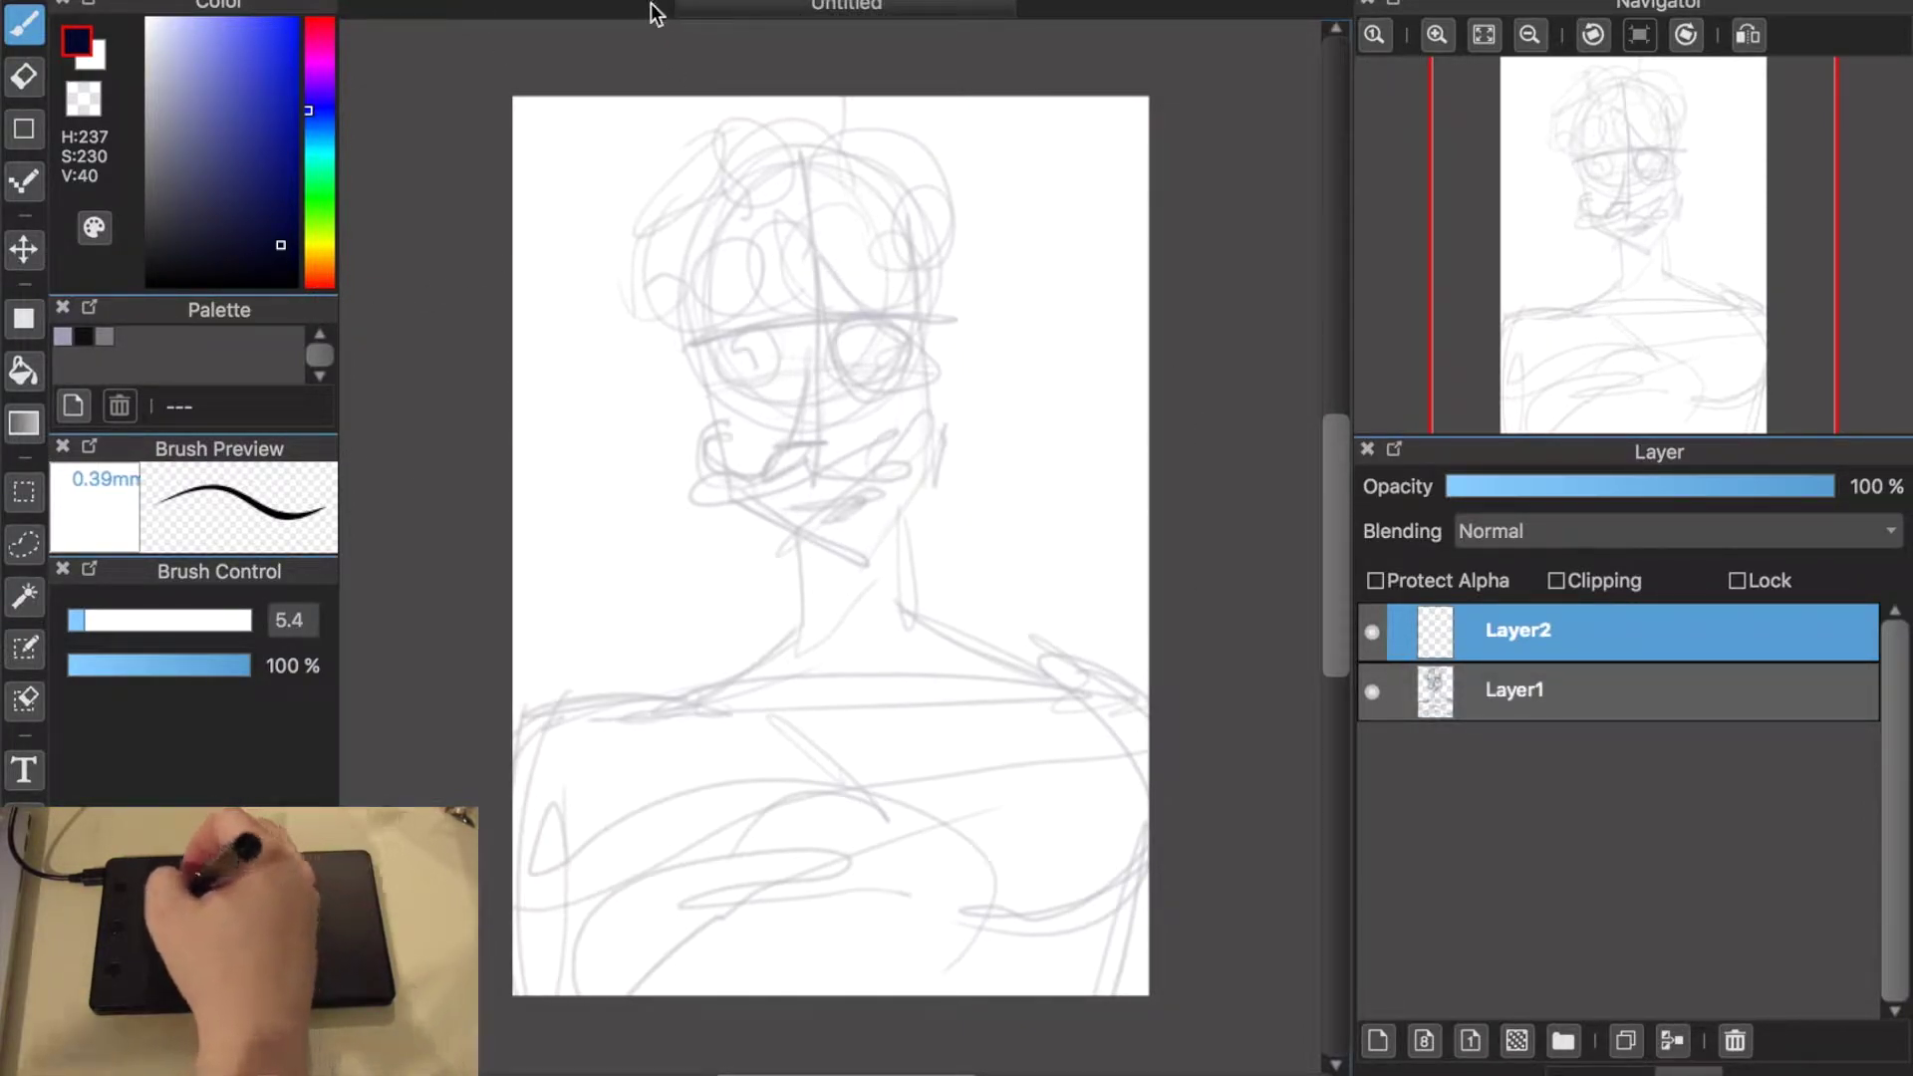
# Step: Set the drawing colour to black, undo a test stroke on the hair, and set the brush size to 45
pyautogui.click(299, 286)
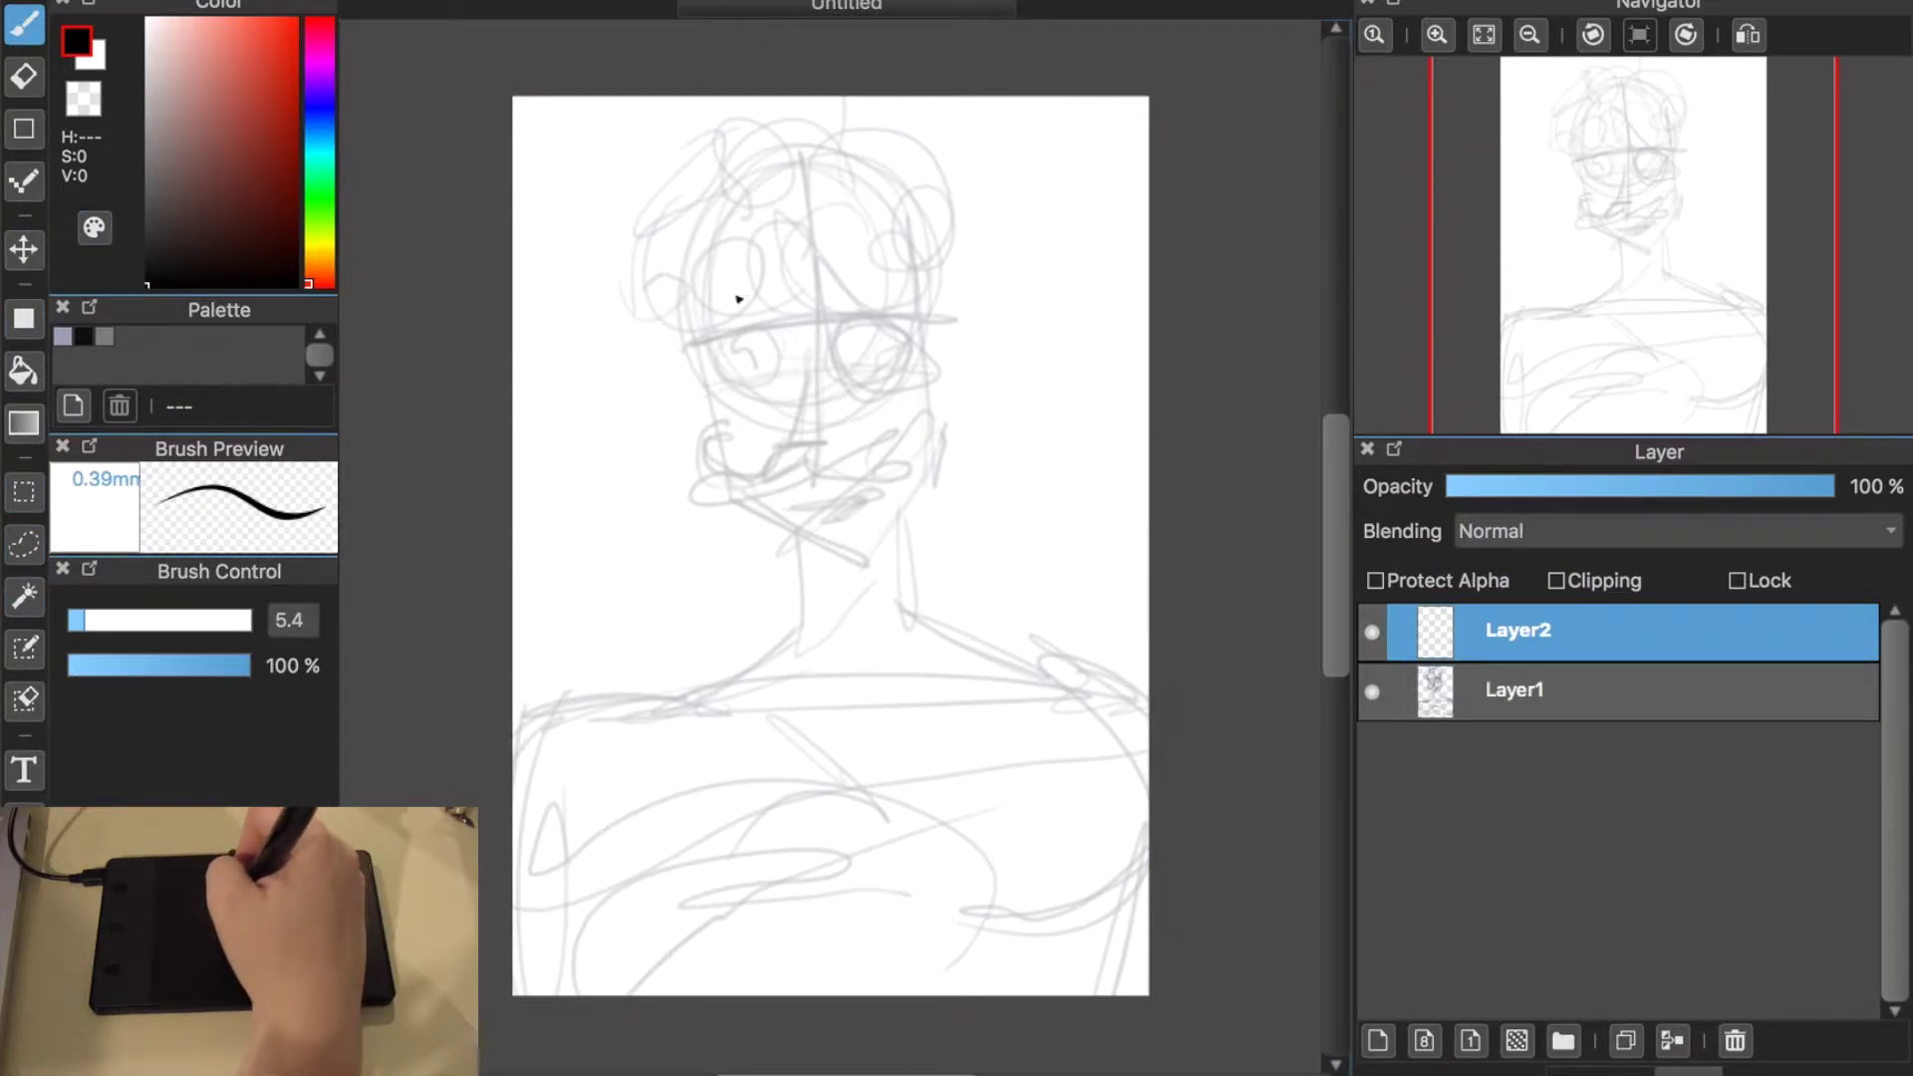
pyautogui.moveTo(781, 124)
pyautogui.mouseDown()
pyautogui.moveTo(702, 152)
pyautogui.moveTo(752, 151)
pyautogui.mouseUp()
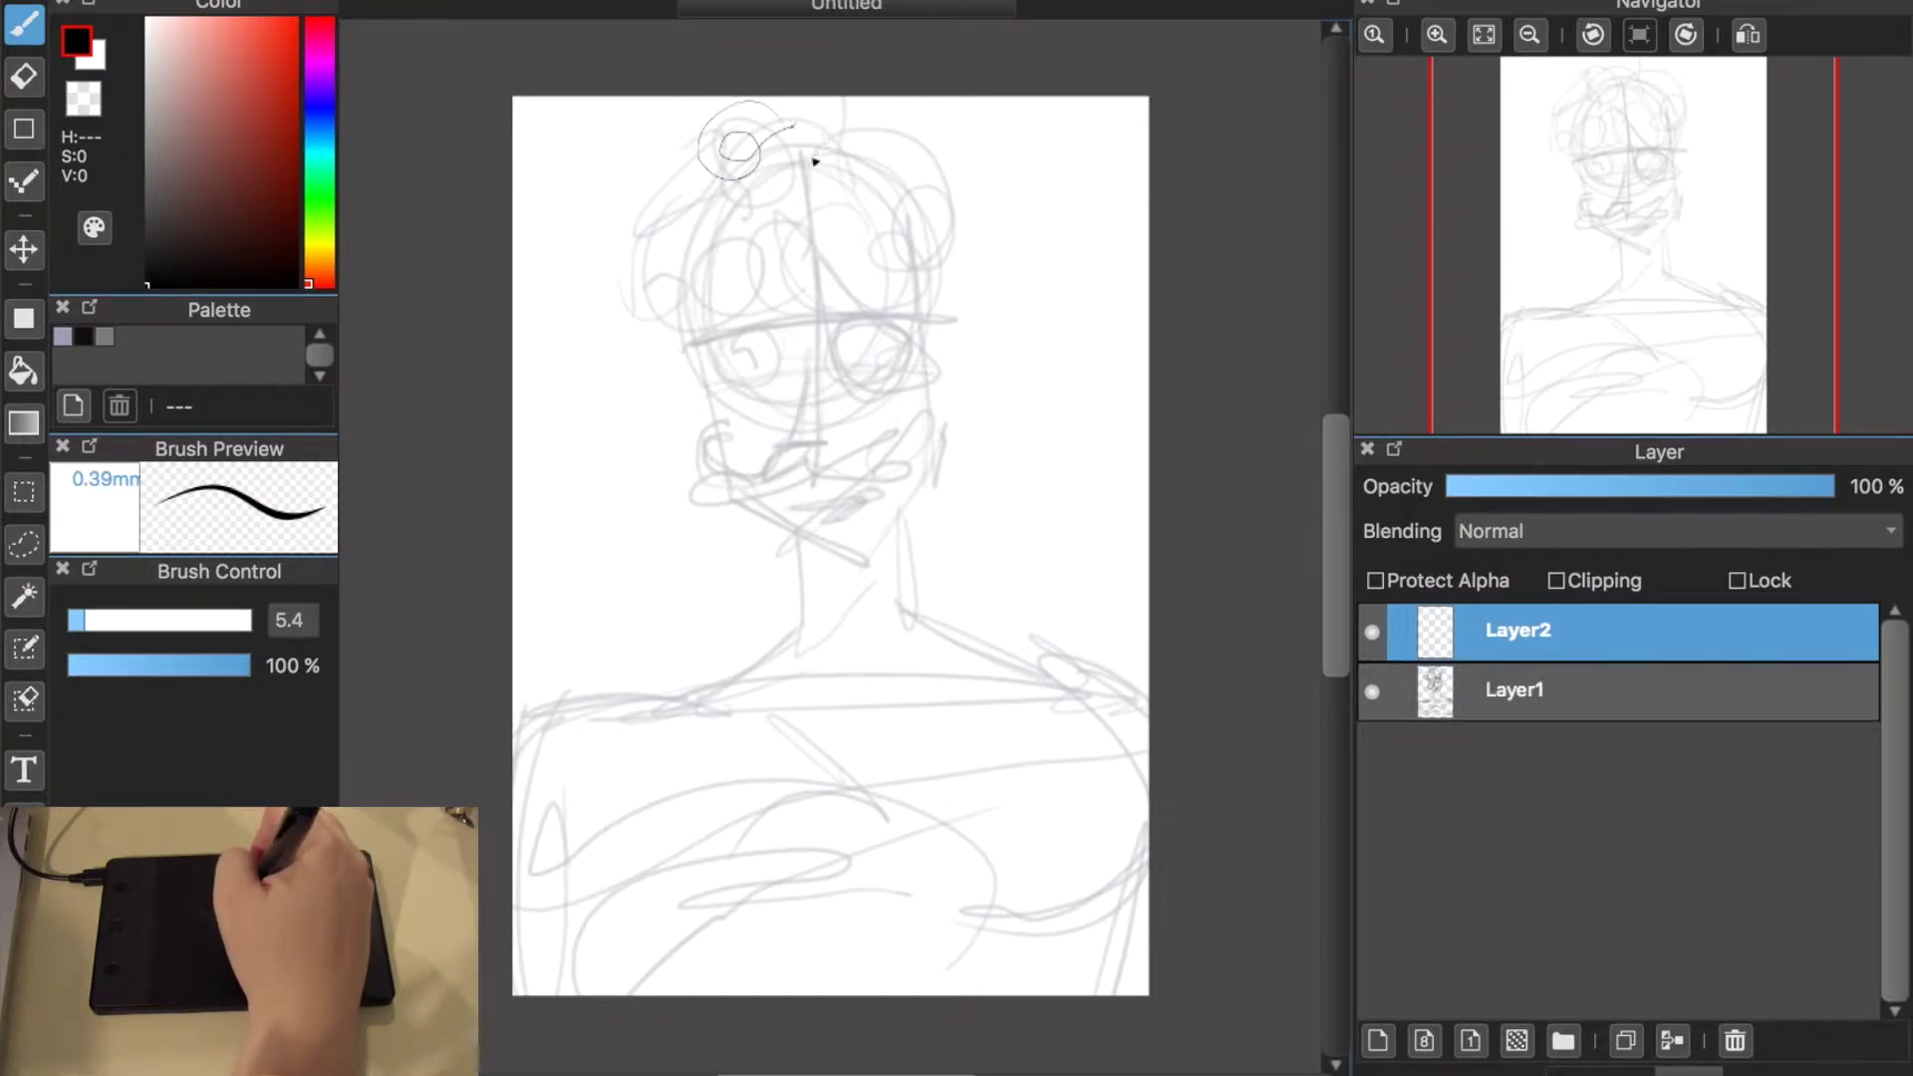
pyautogui.press('super+z')
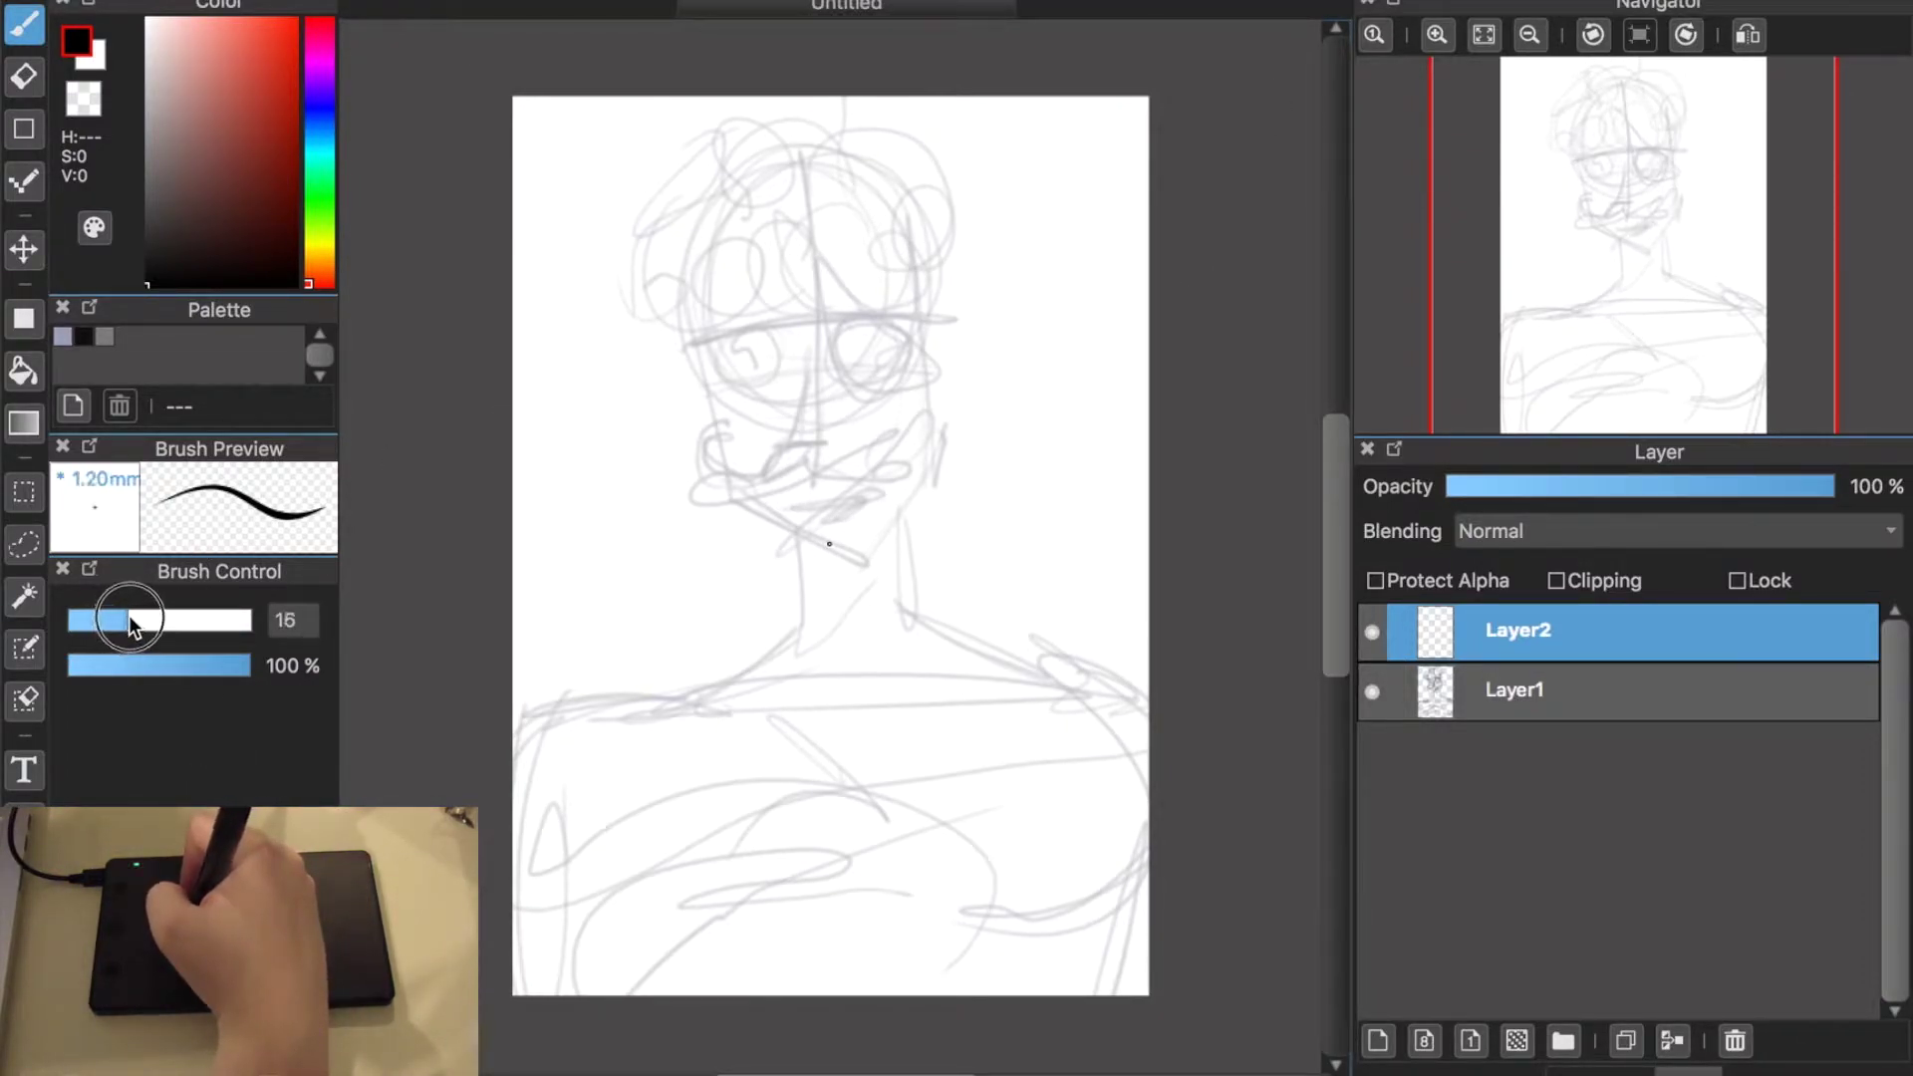
pyautogui.moveTo(164, 617)
pyautogui.mouseDown()
pyautogui.moveTo(249, 620)
pyautogui.moveTo(200, 620)
pyautogui.mouseUp()
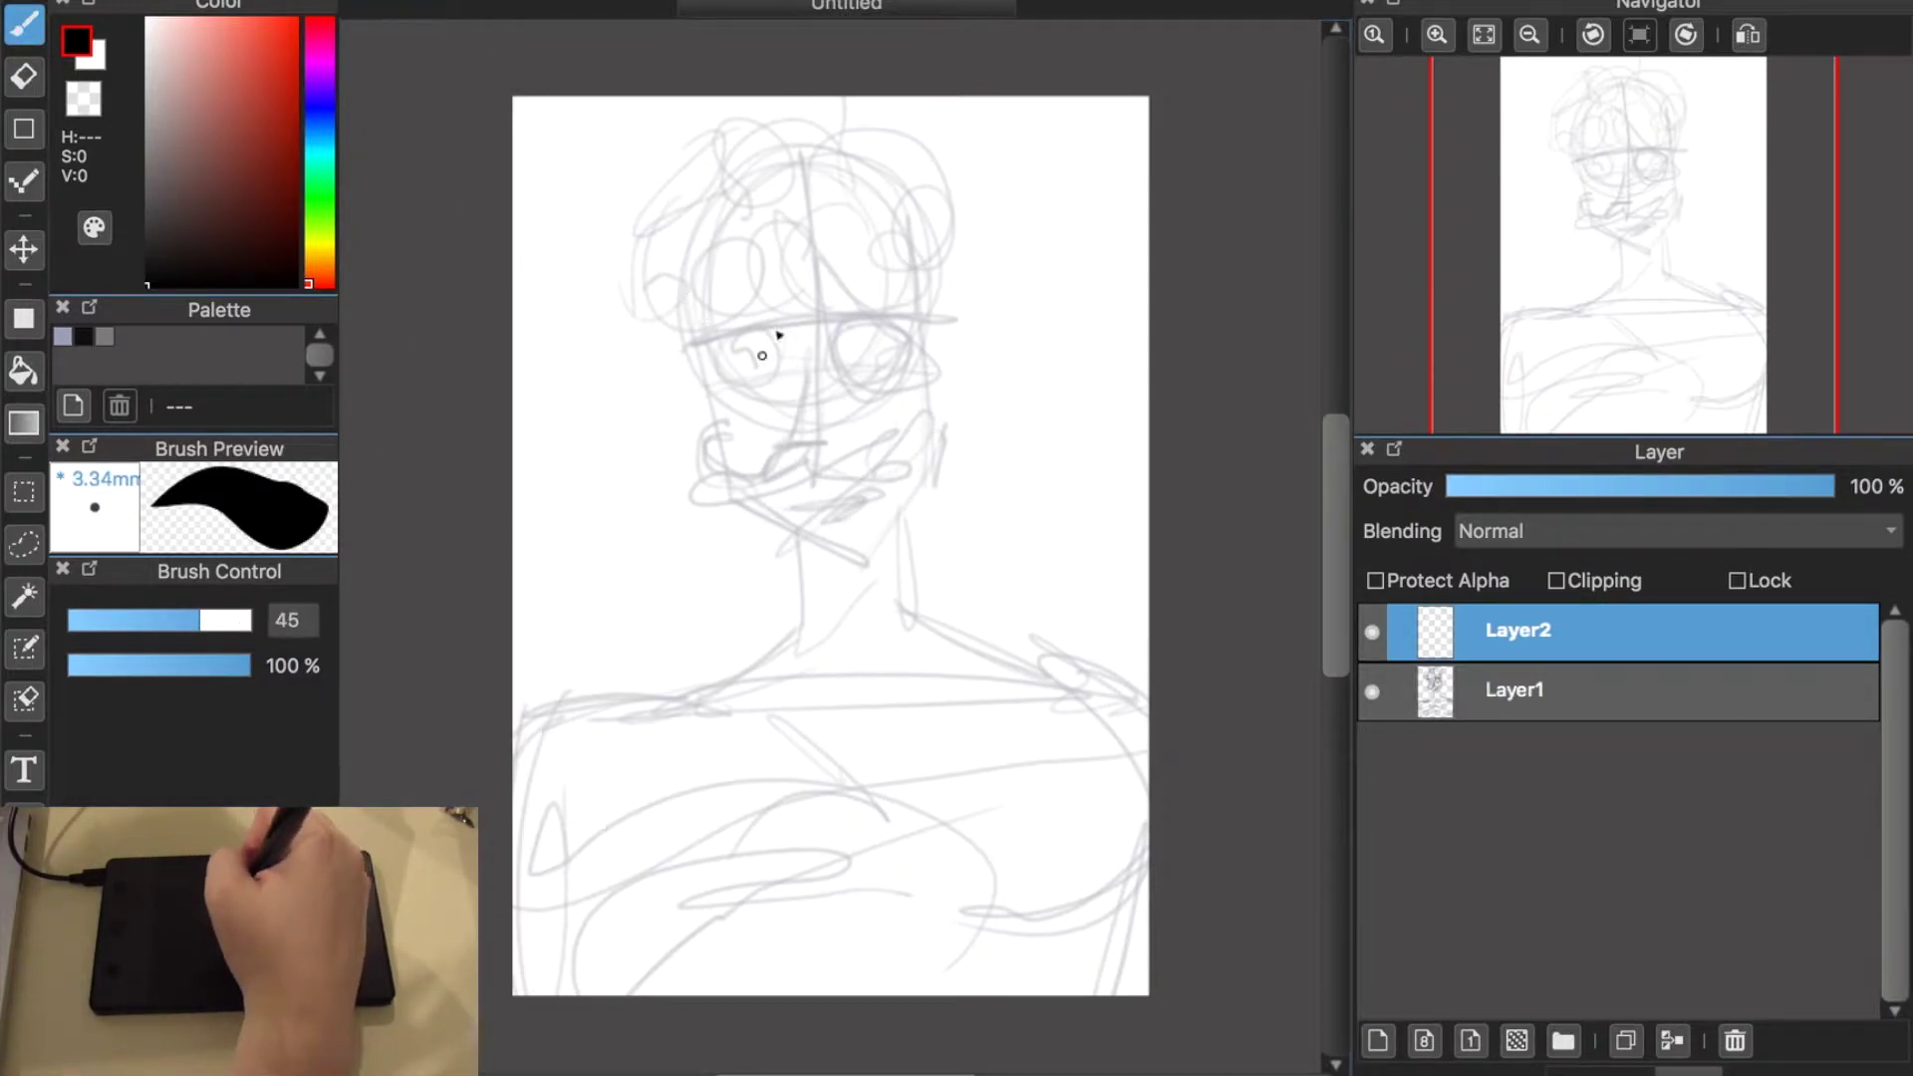
# Step: Ink the hair on Layer2 in black, drawing the spiky crown, the side locks and the curved fringe above the eyes
pyautogui.moveTo(817, 158)
pyautogui.mouseDown()
pyautogui.moveTo(726, 107)
pyautogui.moveTo(768, 149)
pyautogui.moveTo(622, 202)
pyautogui.mouseUp()
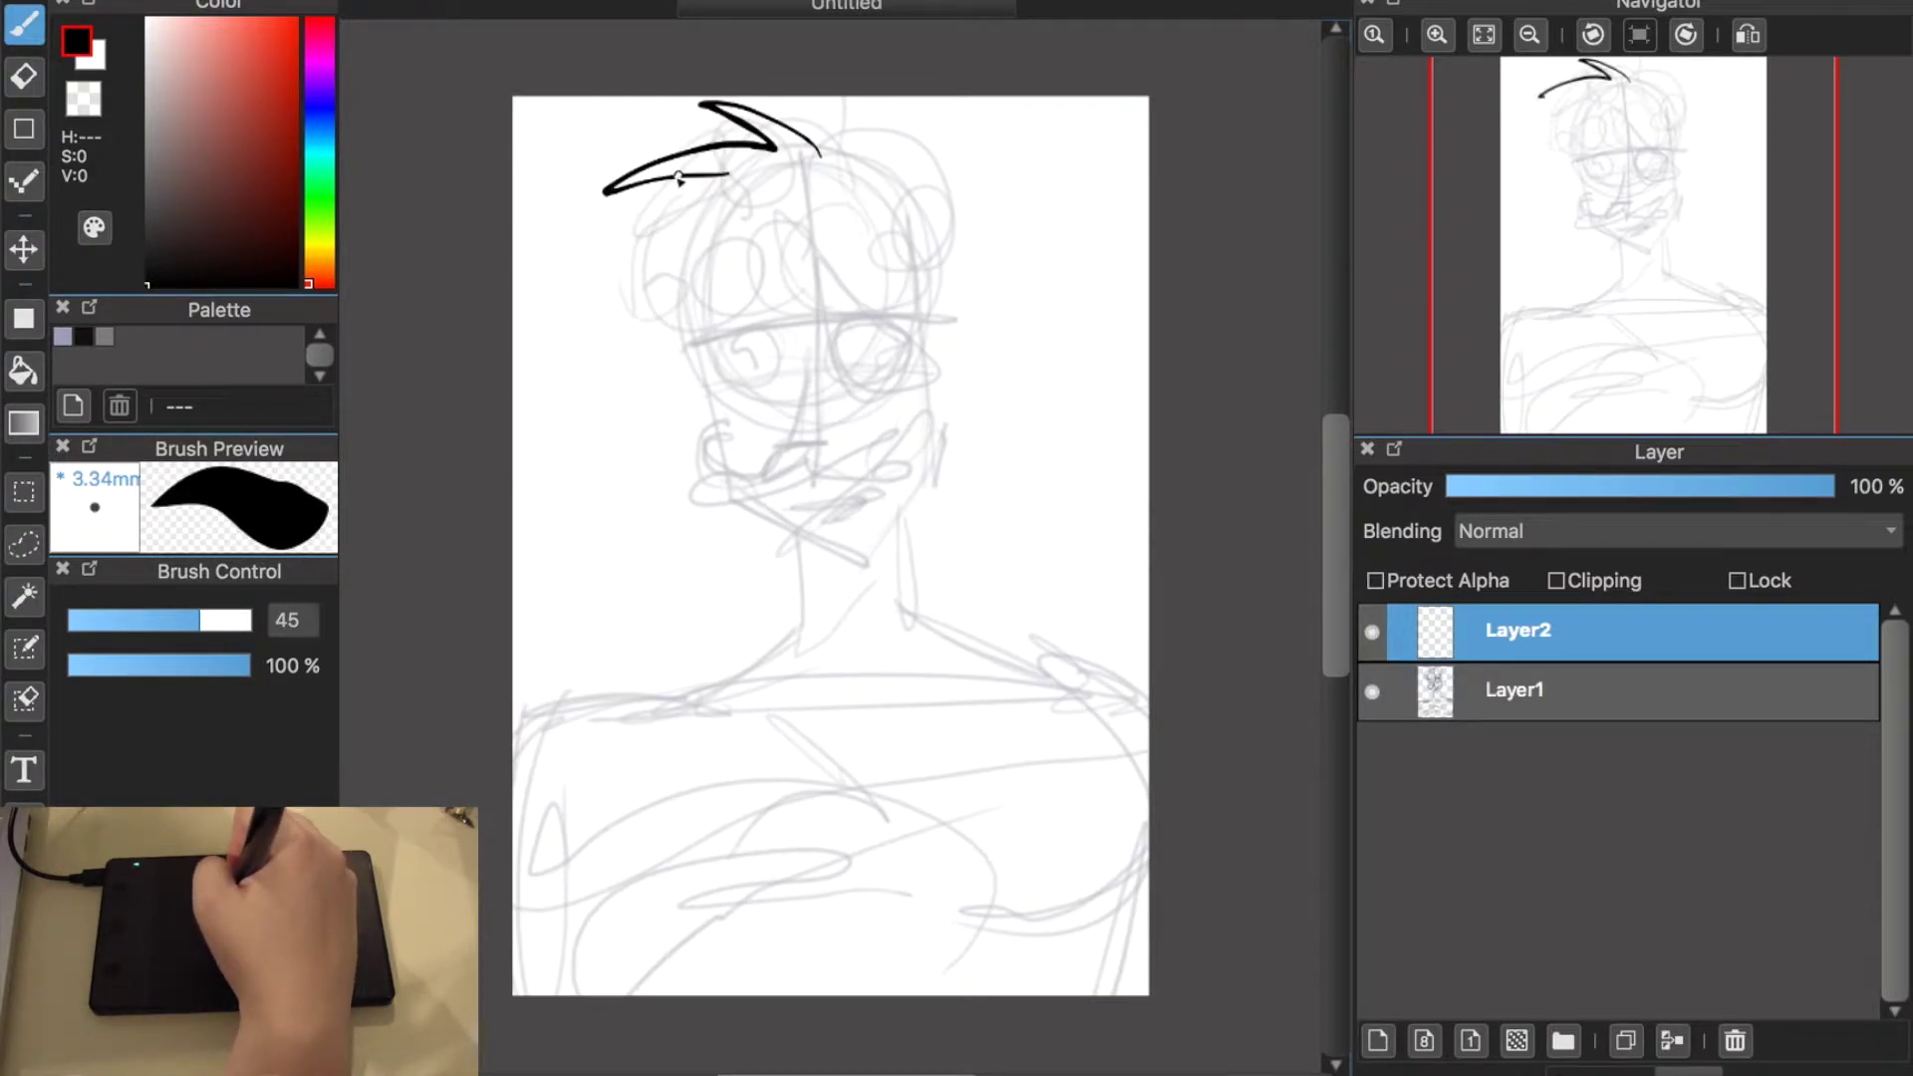
pyautogui.moveTo(678, 178)
pyautogui.mouseDown()
pyautogui.moveTo(641, 359)
pyautogui.moveTo(710, 244)
pyautogui.moveTo(782, 334)
pyautogui.mouseUp()
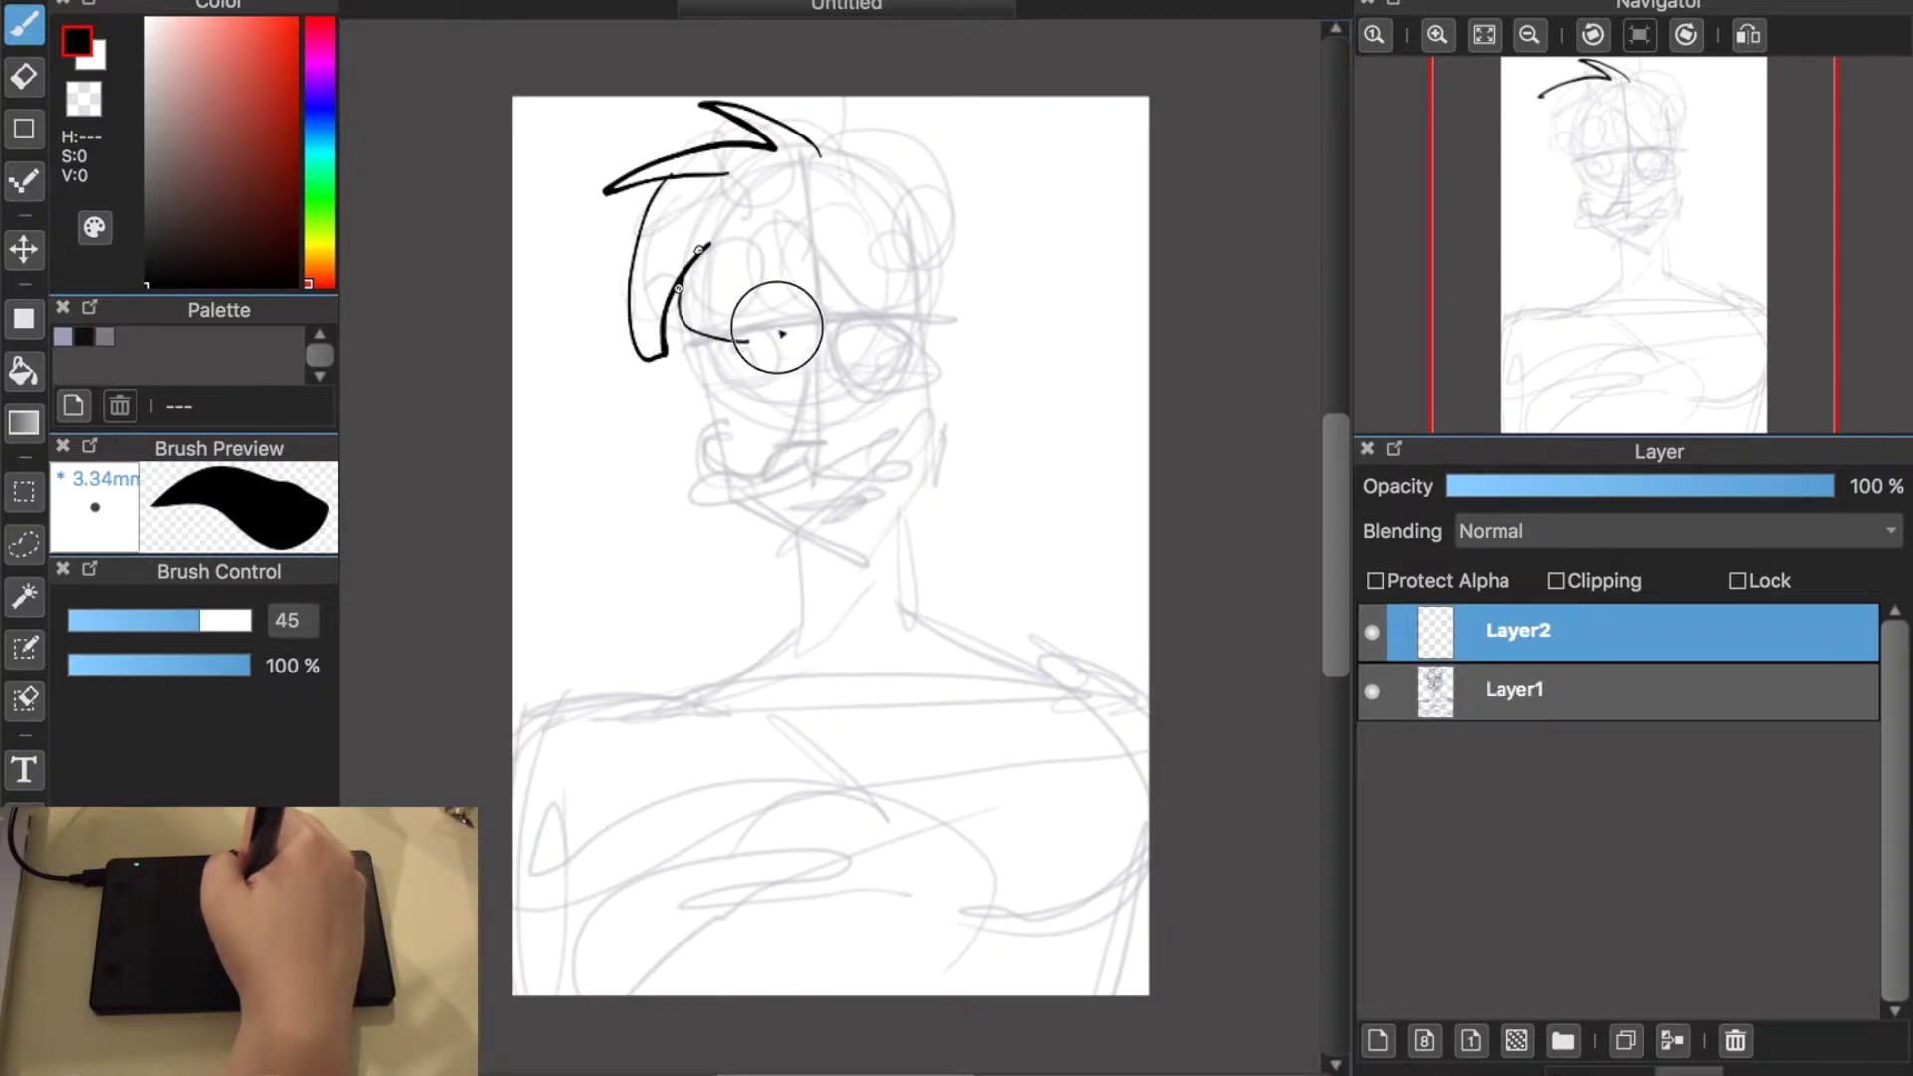
pyautogui.moveTo(768, 265)
pyautogui.mouseDown()
pyautogui.moveTo(850, 308)
pyautogui.moveTo(966, 328)
pyautogui.moveTo(851, 124)
pyautogui.moveTo(918, 144)
pyautogui.mouseUp()
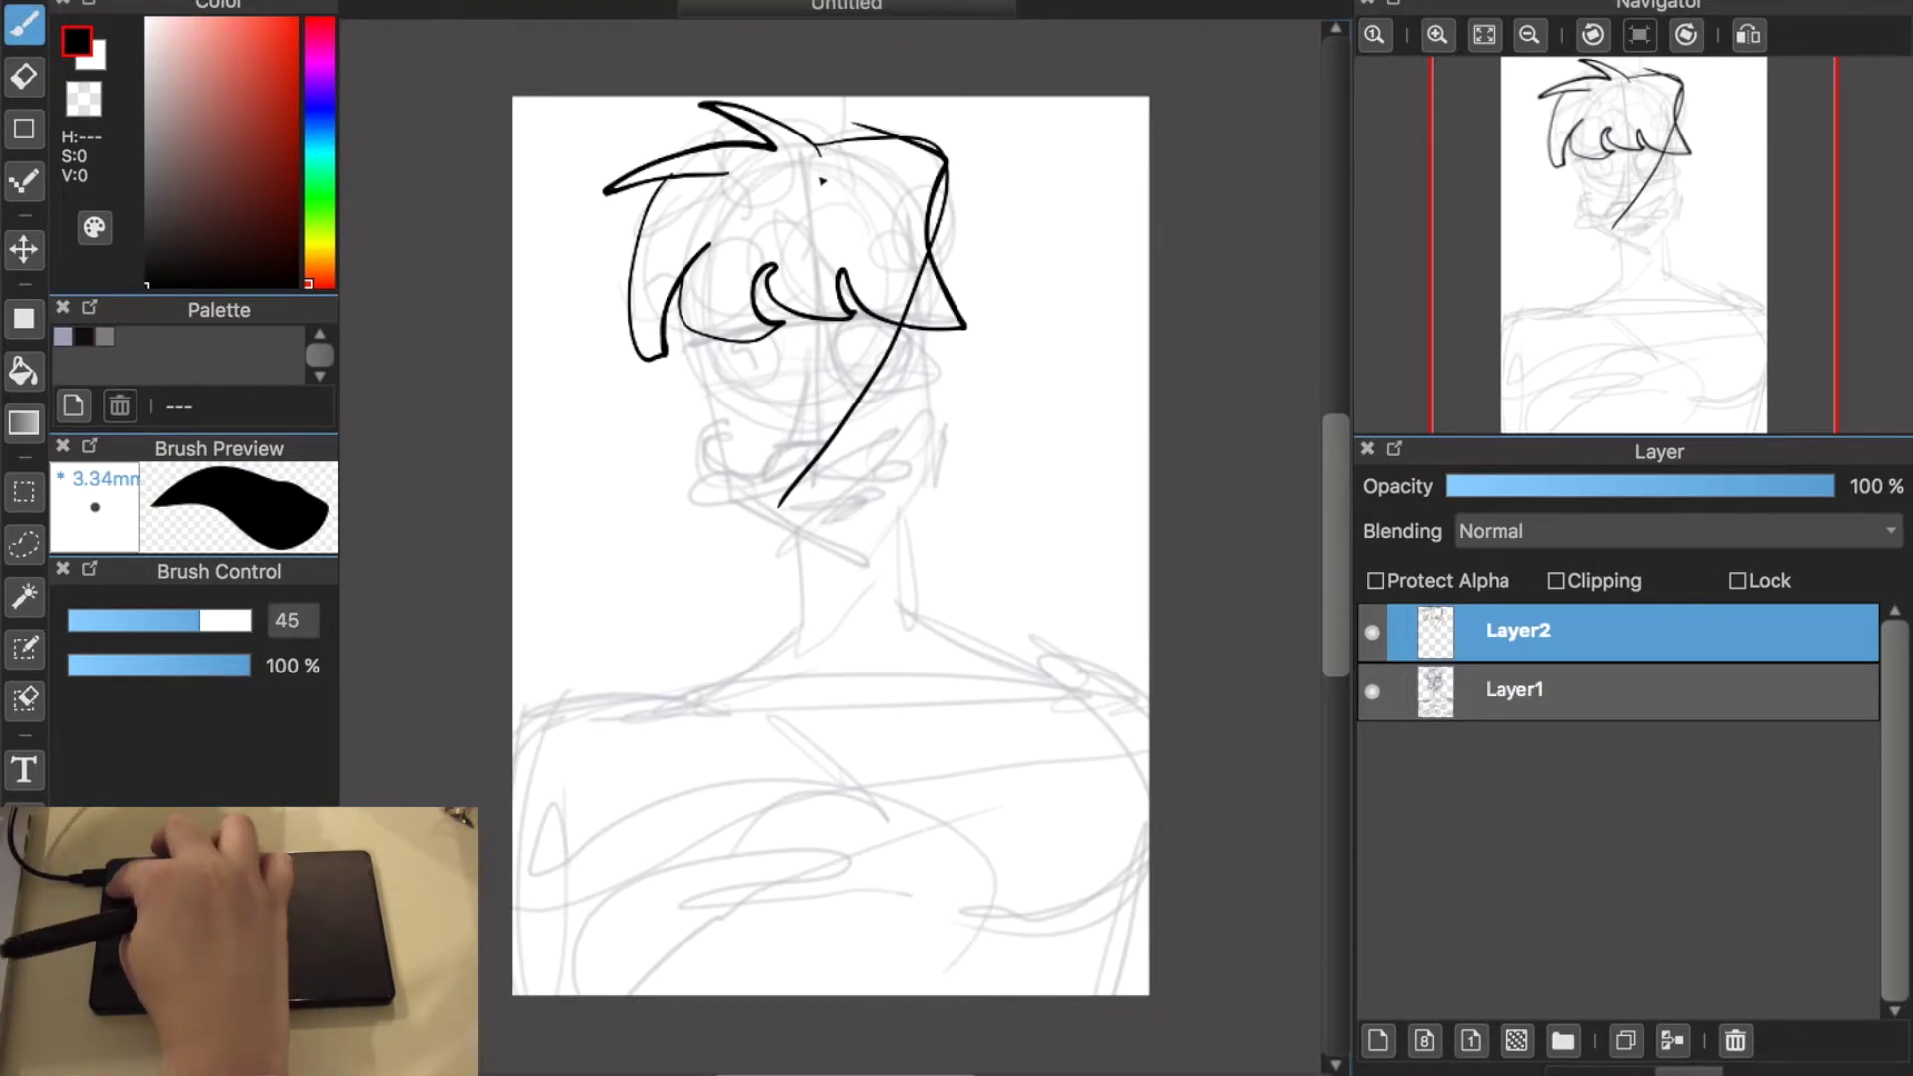
# Step: Undo the stray hair strokes and close the gap at the crown with a short line joining both halves of the hair
pyautogui.hotkey('ctrl', 'z')
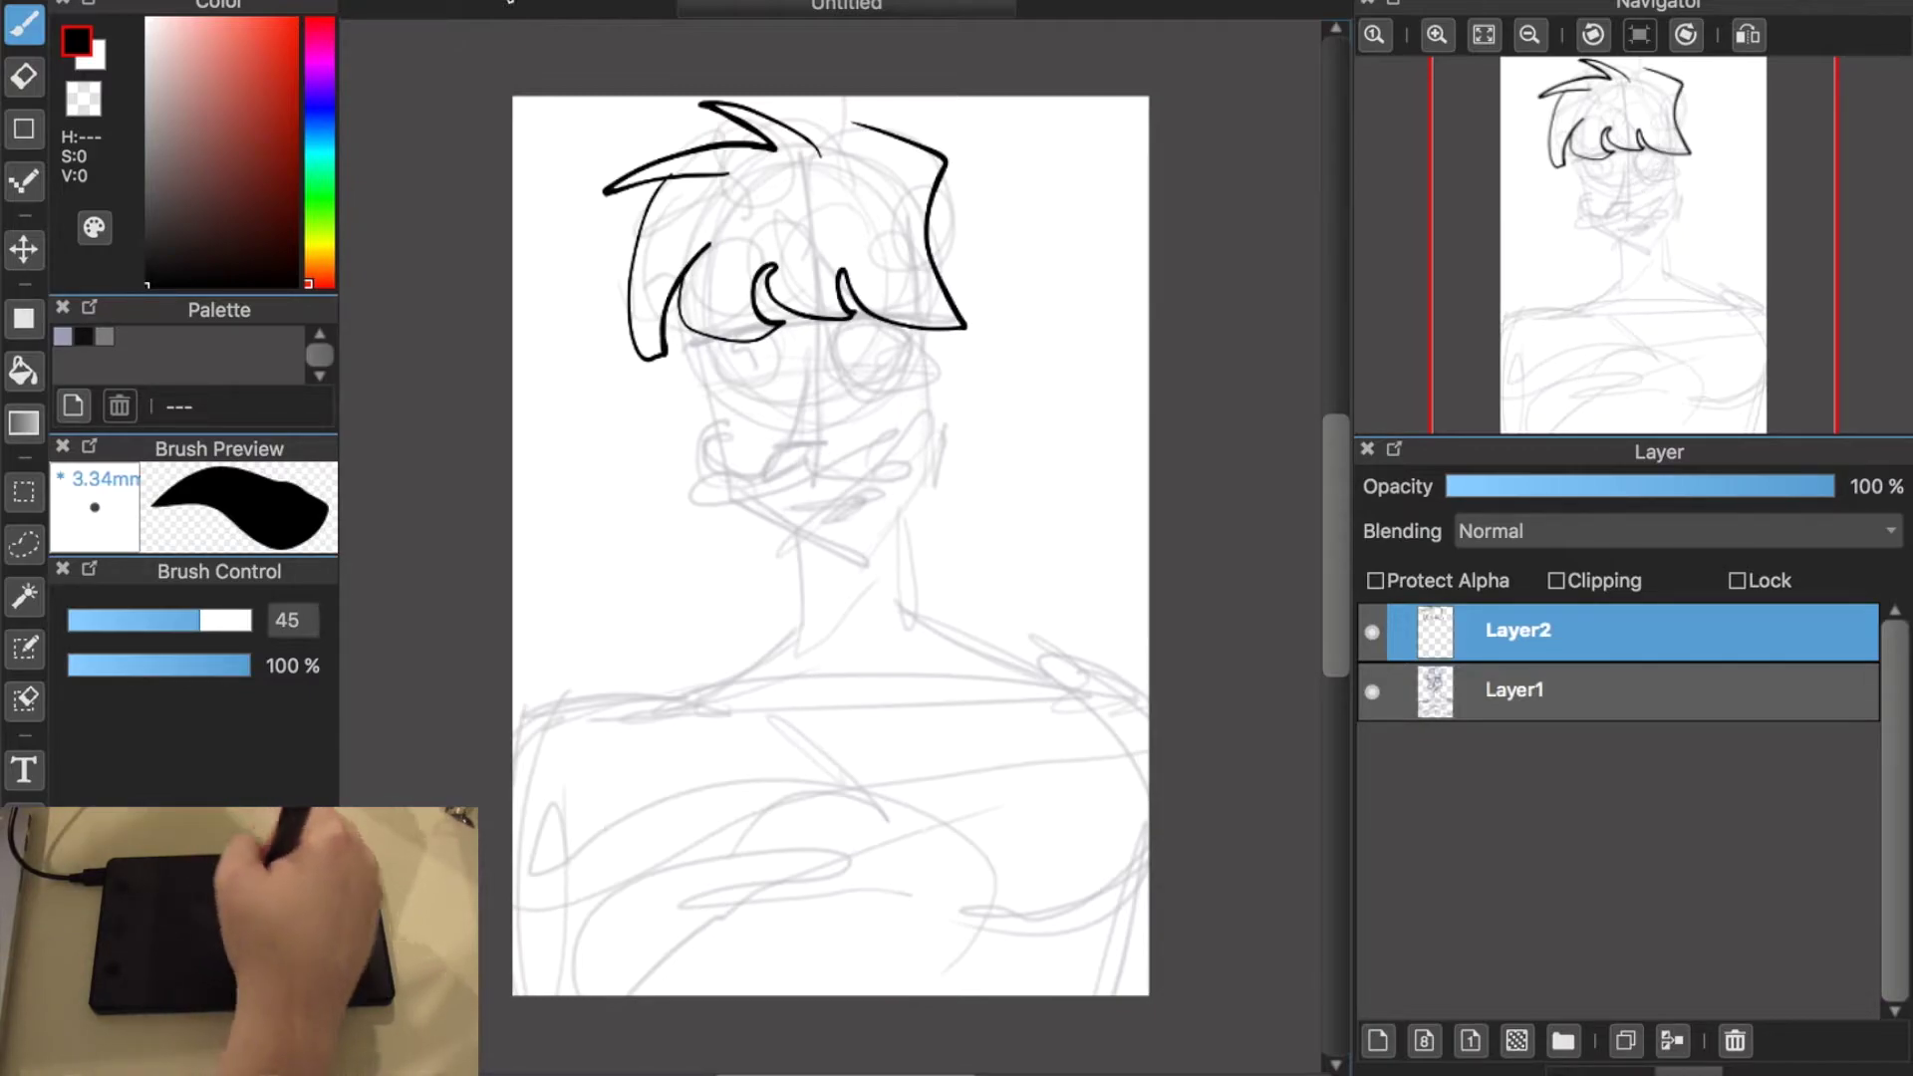
pyautogui.moveTo(819, 154); pyautogui.dragTo(886, 112)
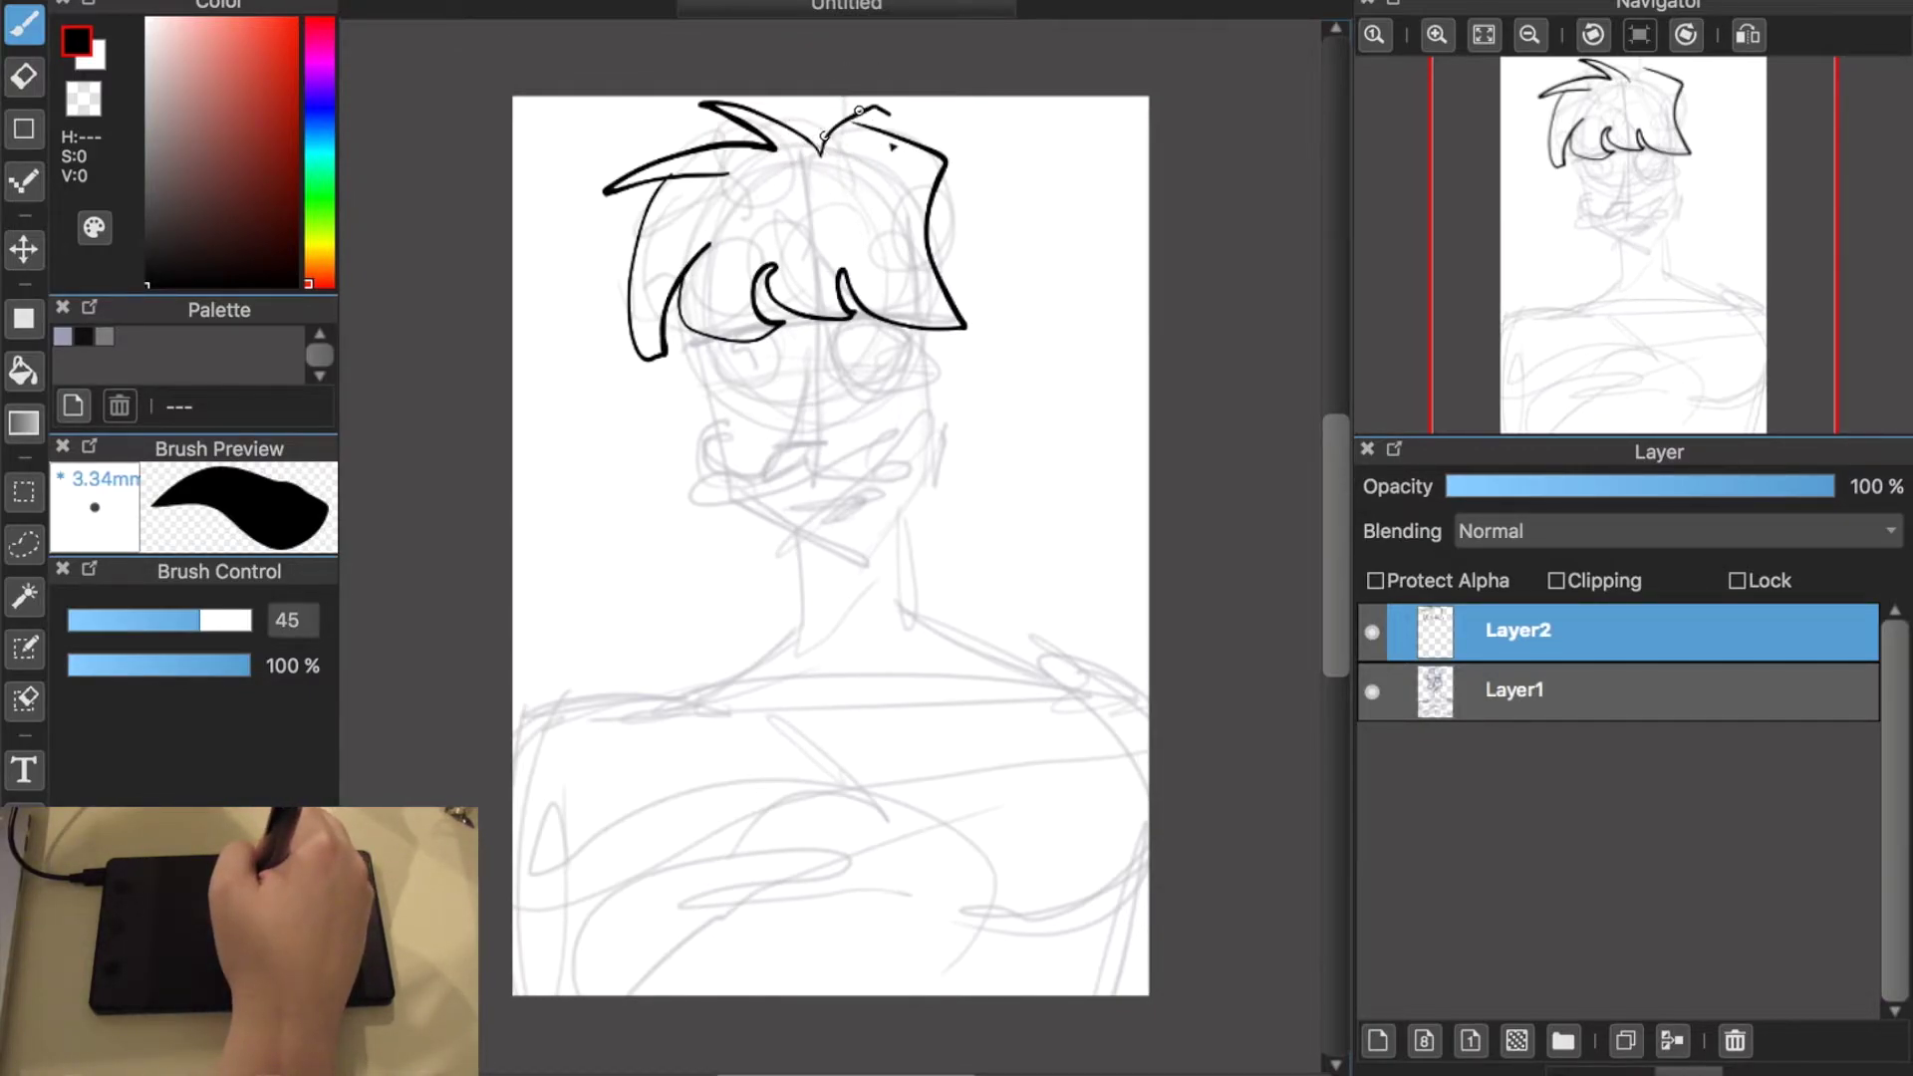
pyautogui.hotkey('ctrl', 'z')
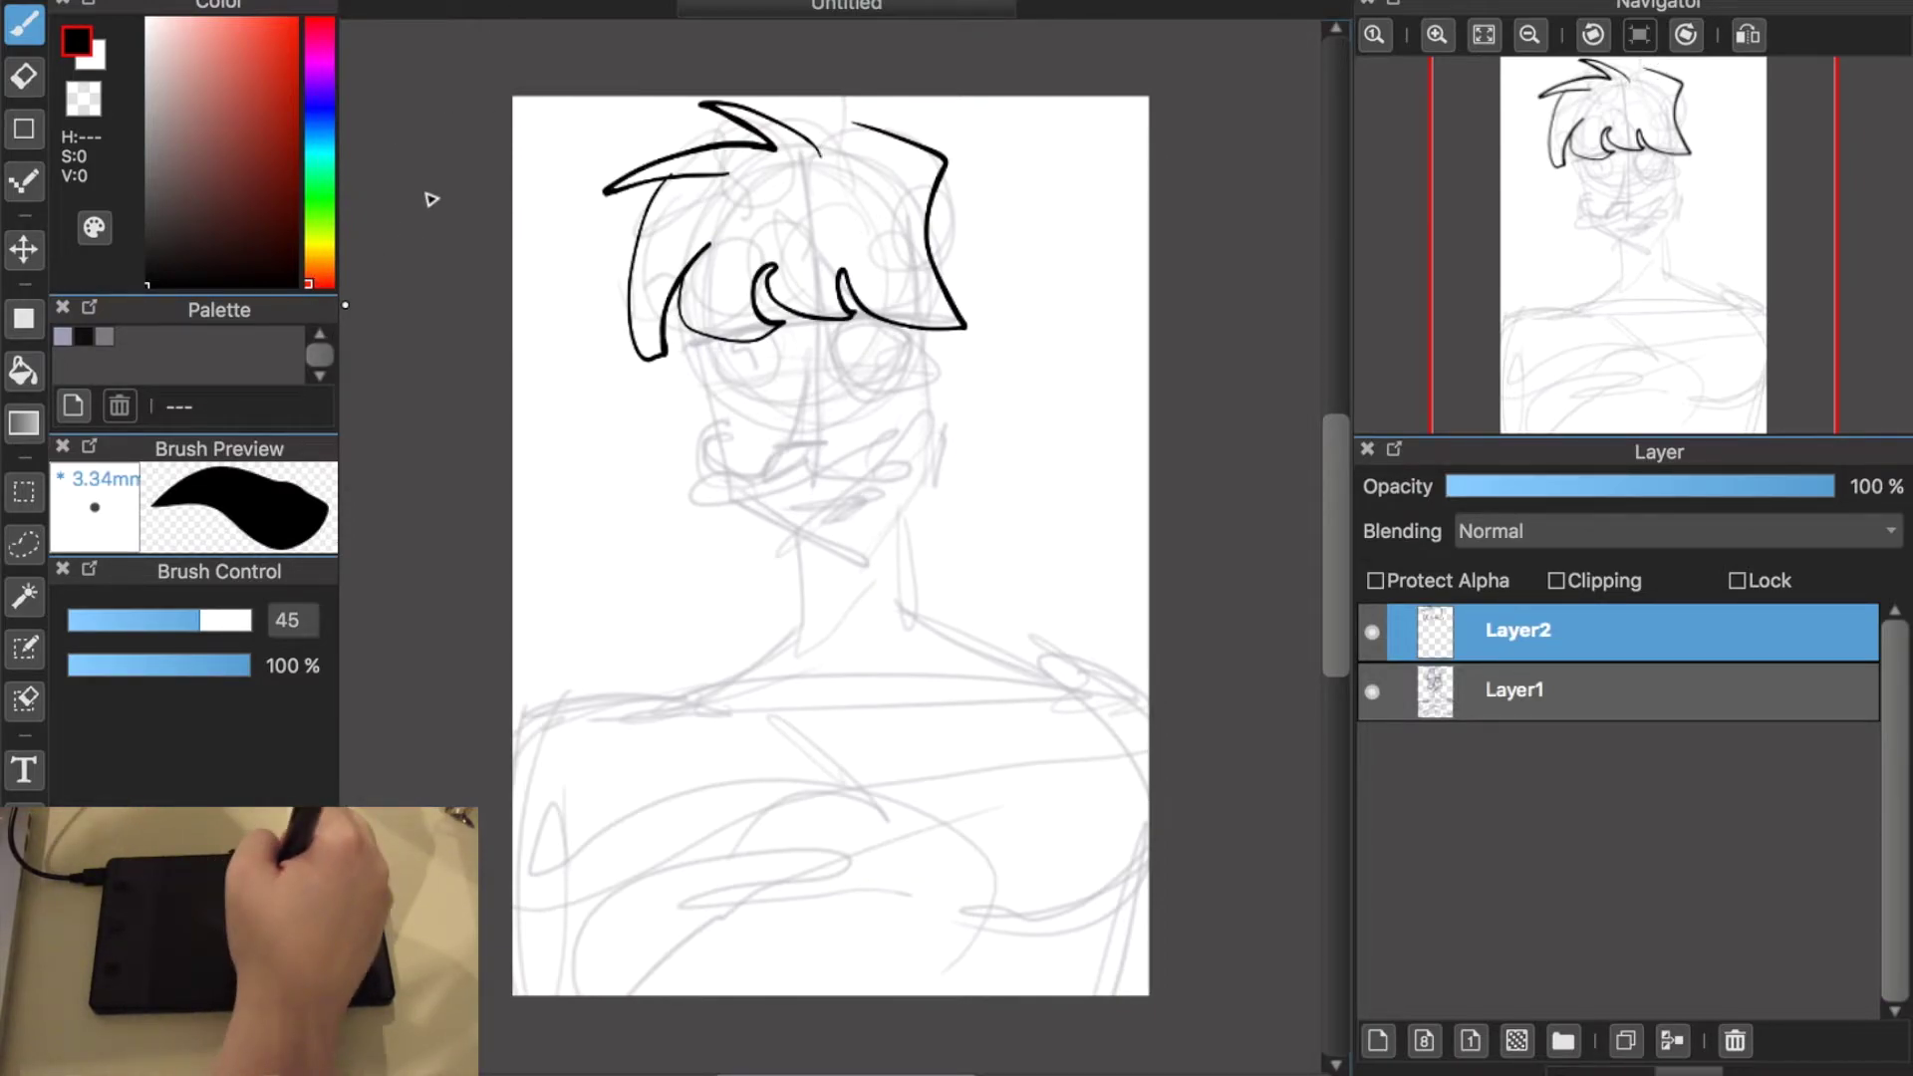
pyautogui.moveTo(852, 124); pyautogui.dragTo(823, 155)
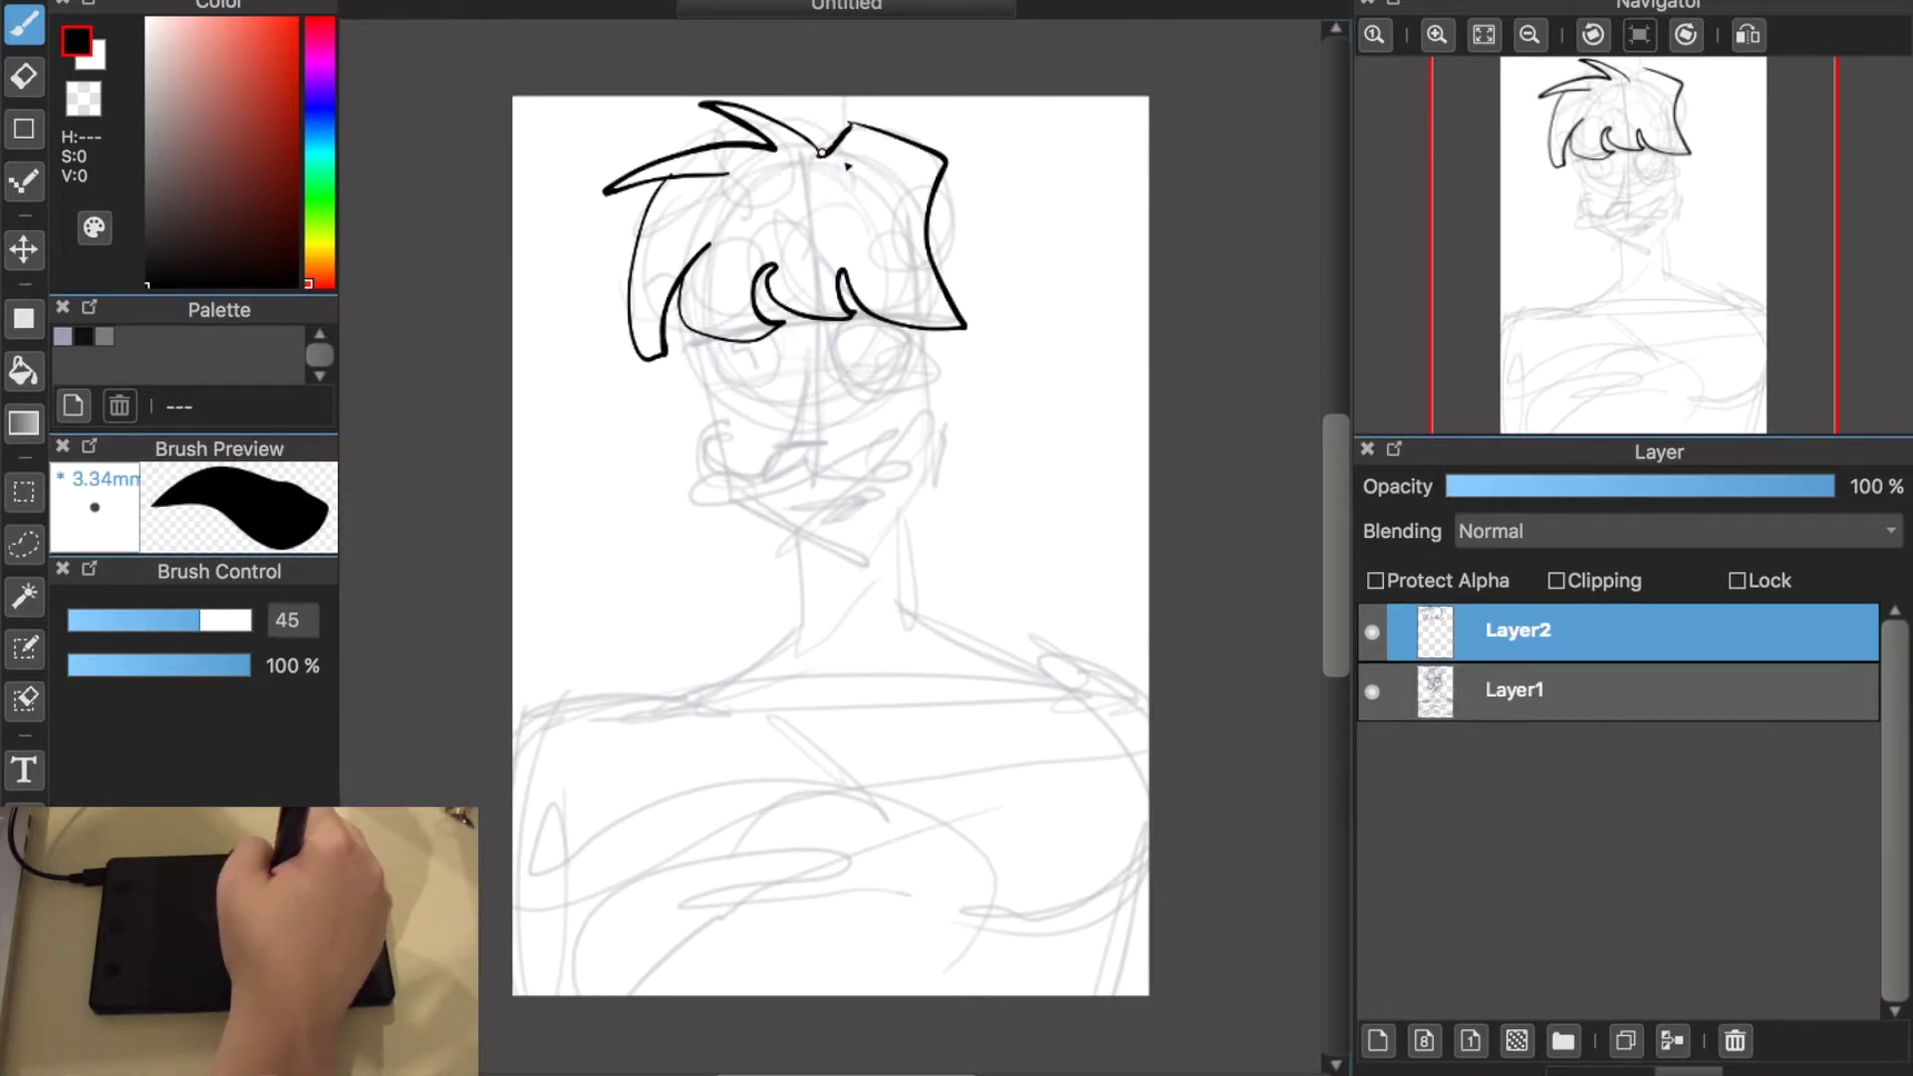
# Step: Ink the lower hair locks on both sides of the face, with pointed ends beside the cheeks and a line across the lower face
pyautogui.moveTo(935, 195)
pyautogui.mouseDown()
pyautogui.moveTo(982, 278)
pyautogui.moveTo(966, 317)
pyautogui.moveTo(999, 412)
pyautogui.moveTo(894, 404)
pyautogui.mouseUp()
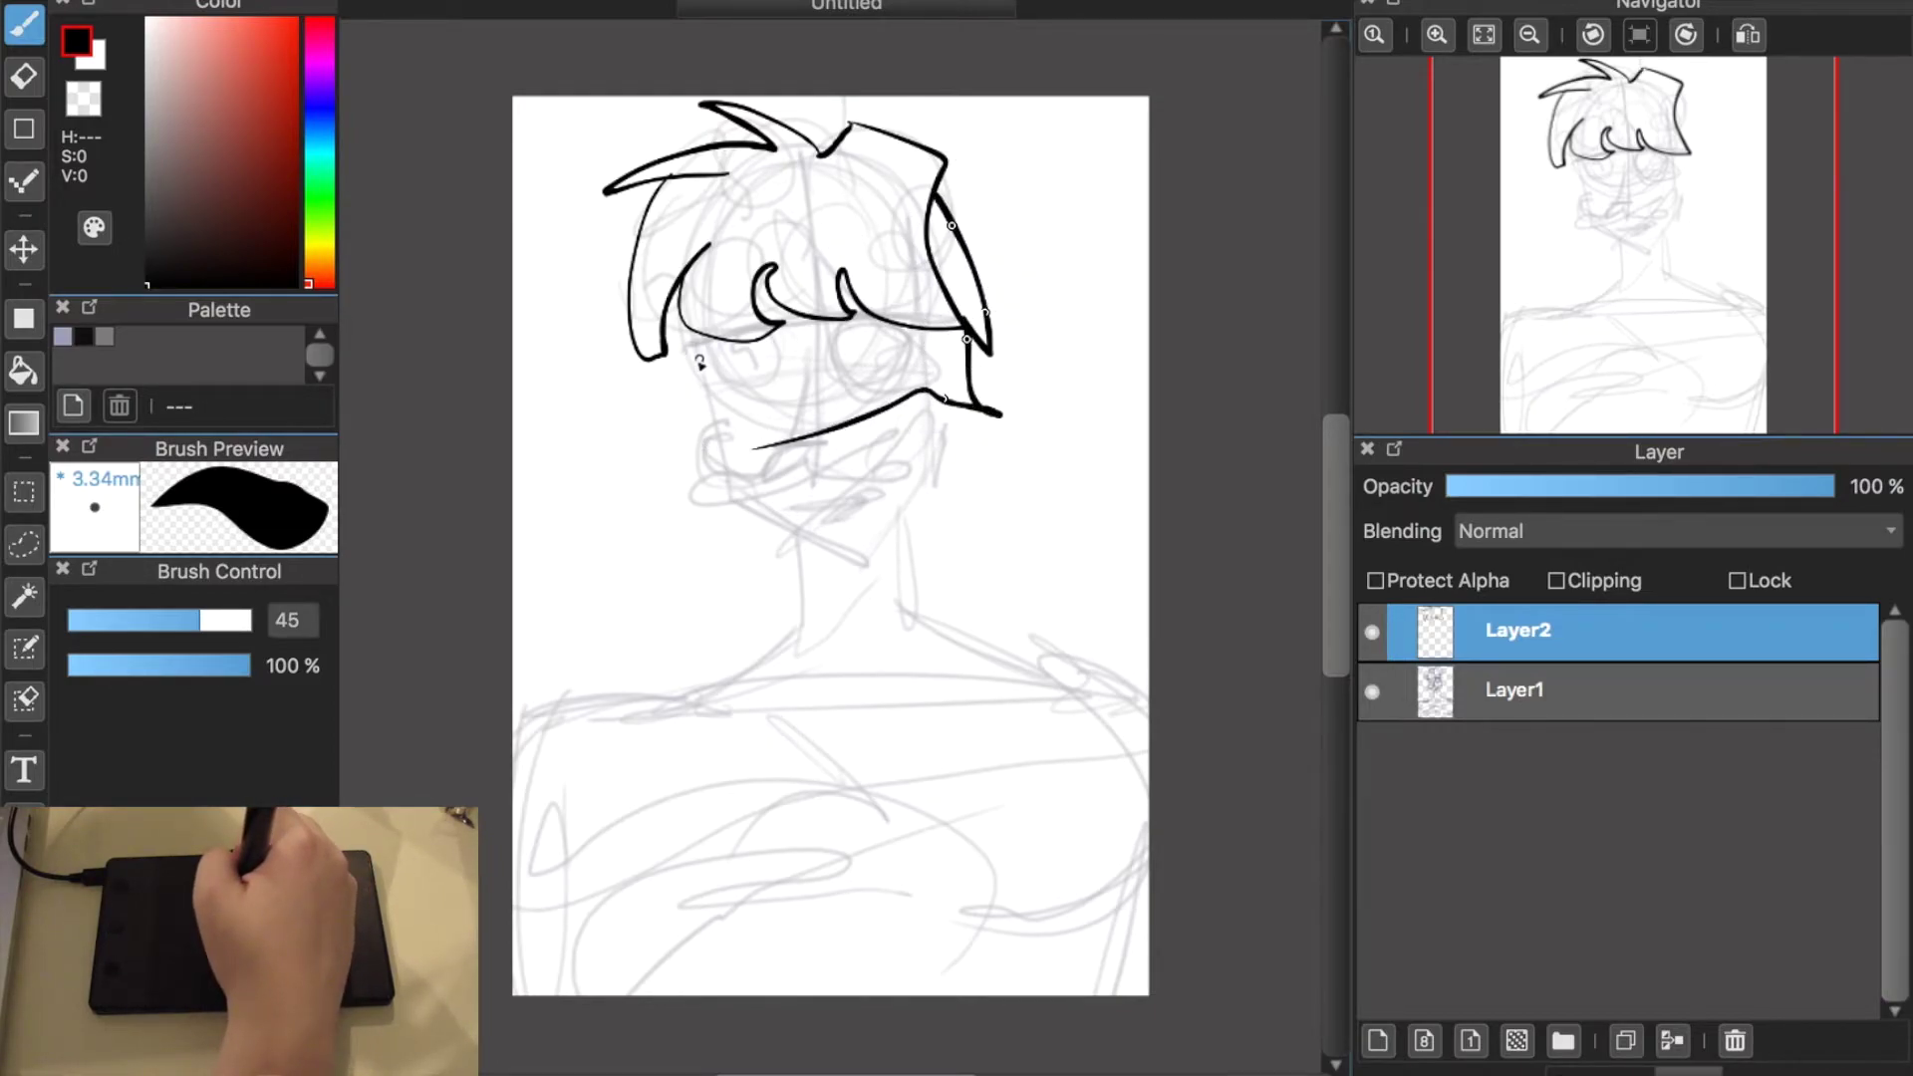
pyautogui.moveTo(665, 305)
pyautogui.mouseDown()
pyautogui.moveTo(671, 418)
pyautogui.moveTo(710, 398)
pyautogui.moveTo(669, 473)
pyautogui.mouseUp()
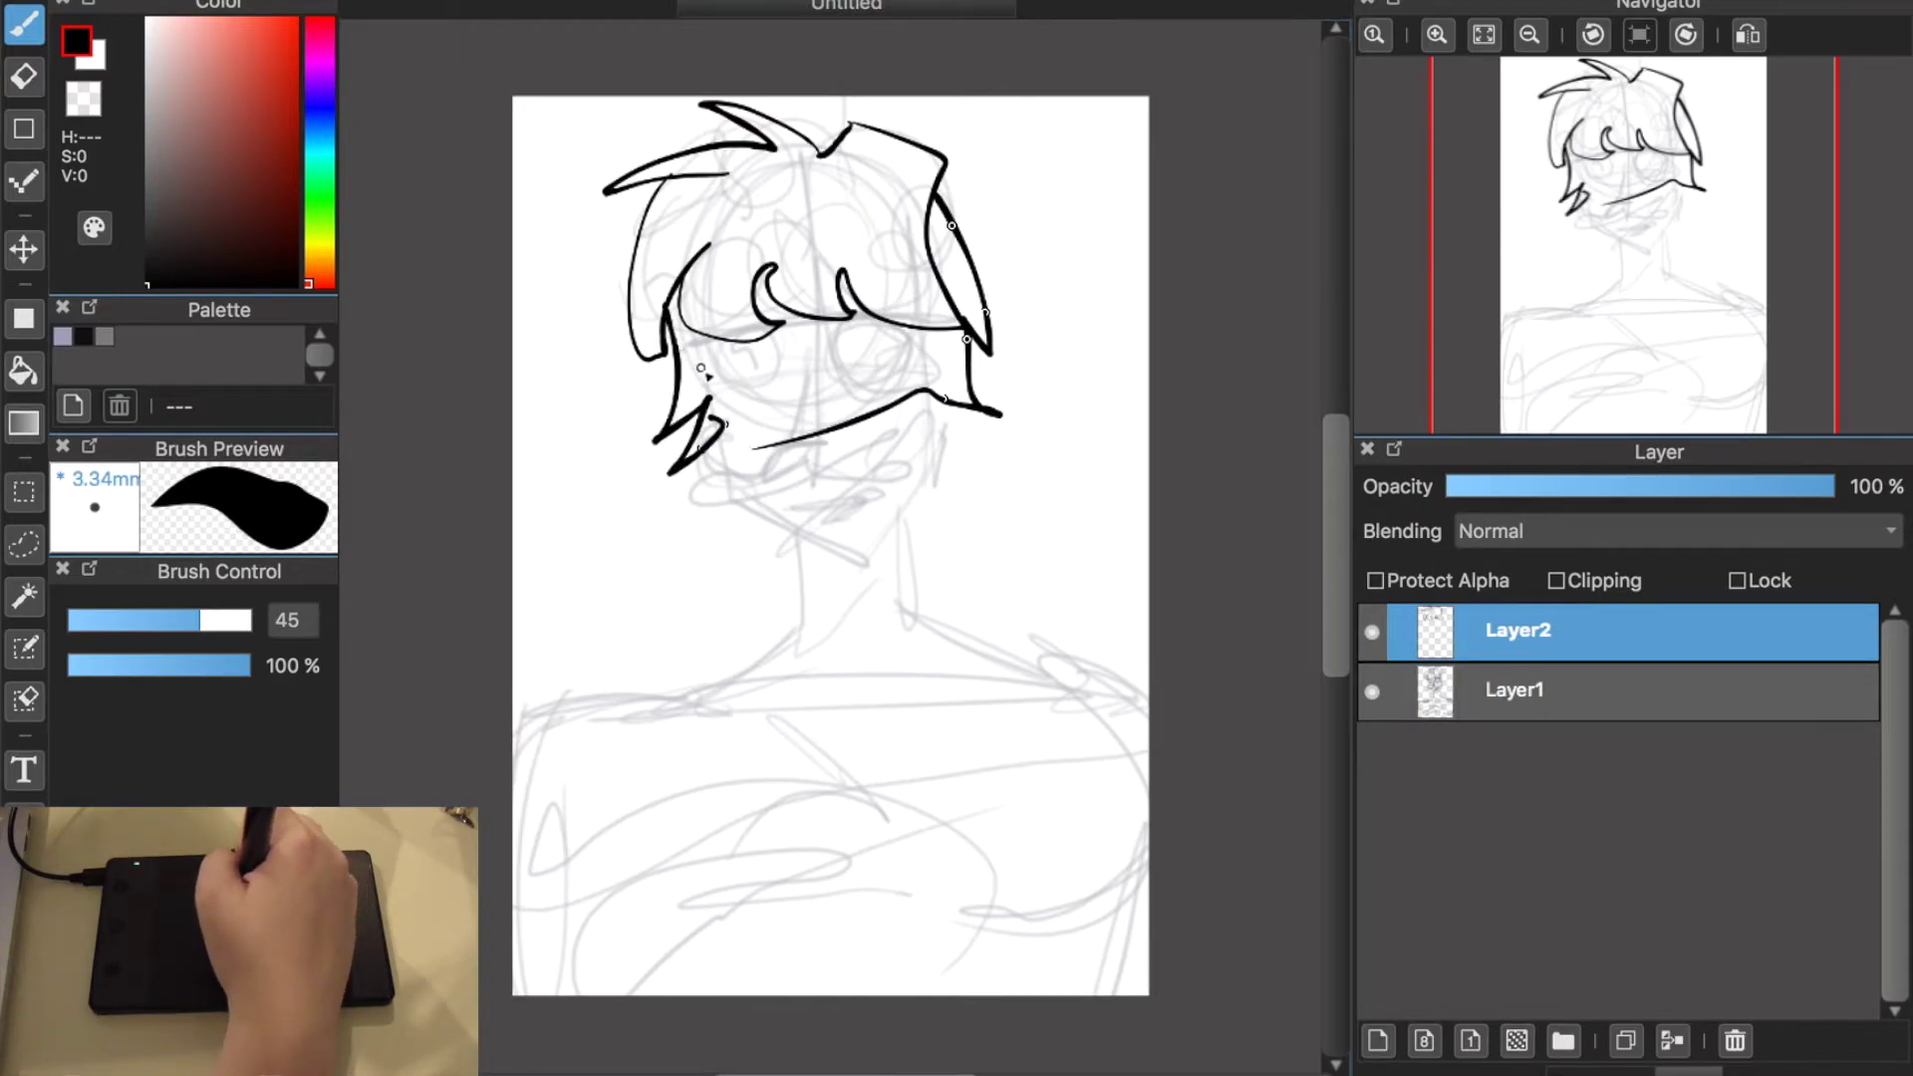
pyautogui.moveTo(700, 378); pyautogui.dragTo(732, 390)
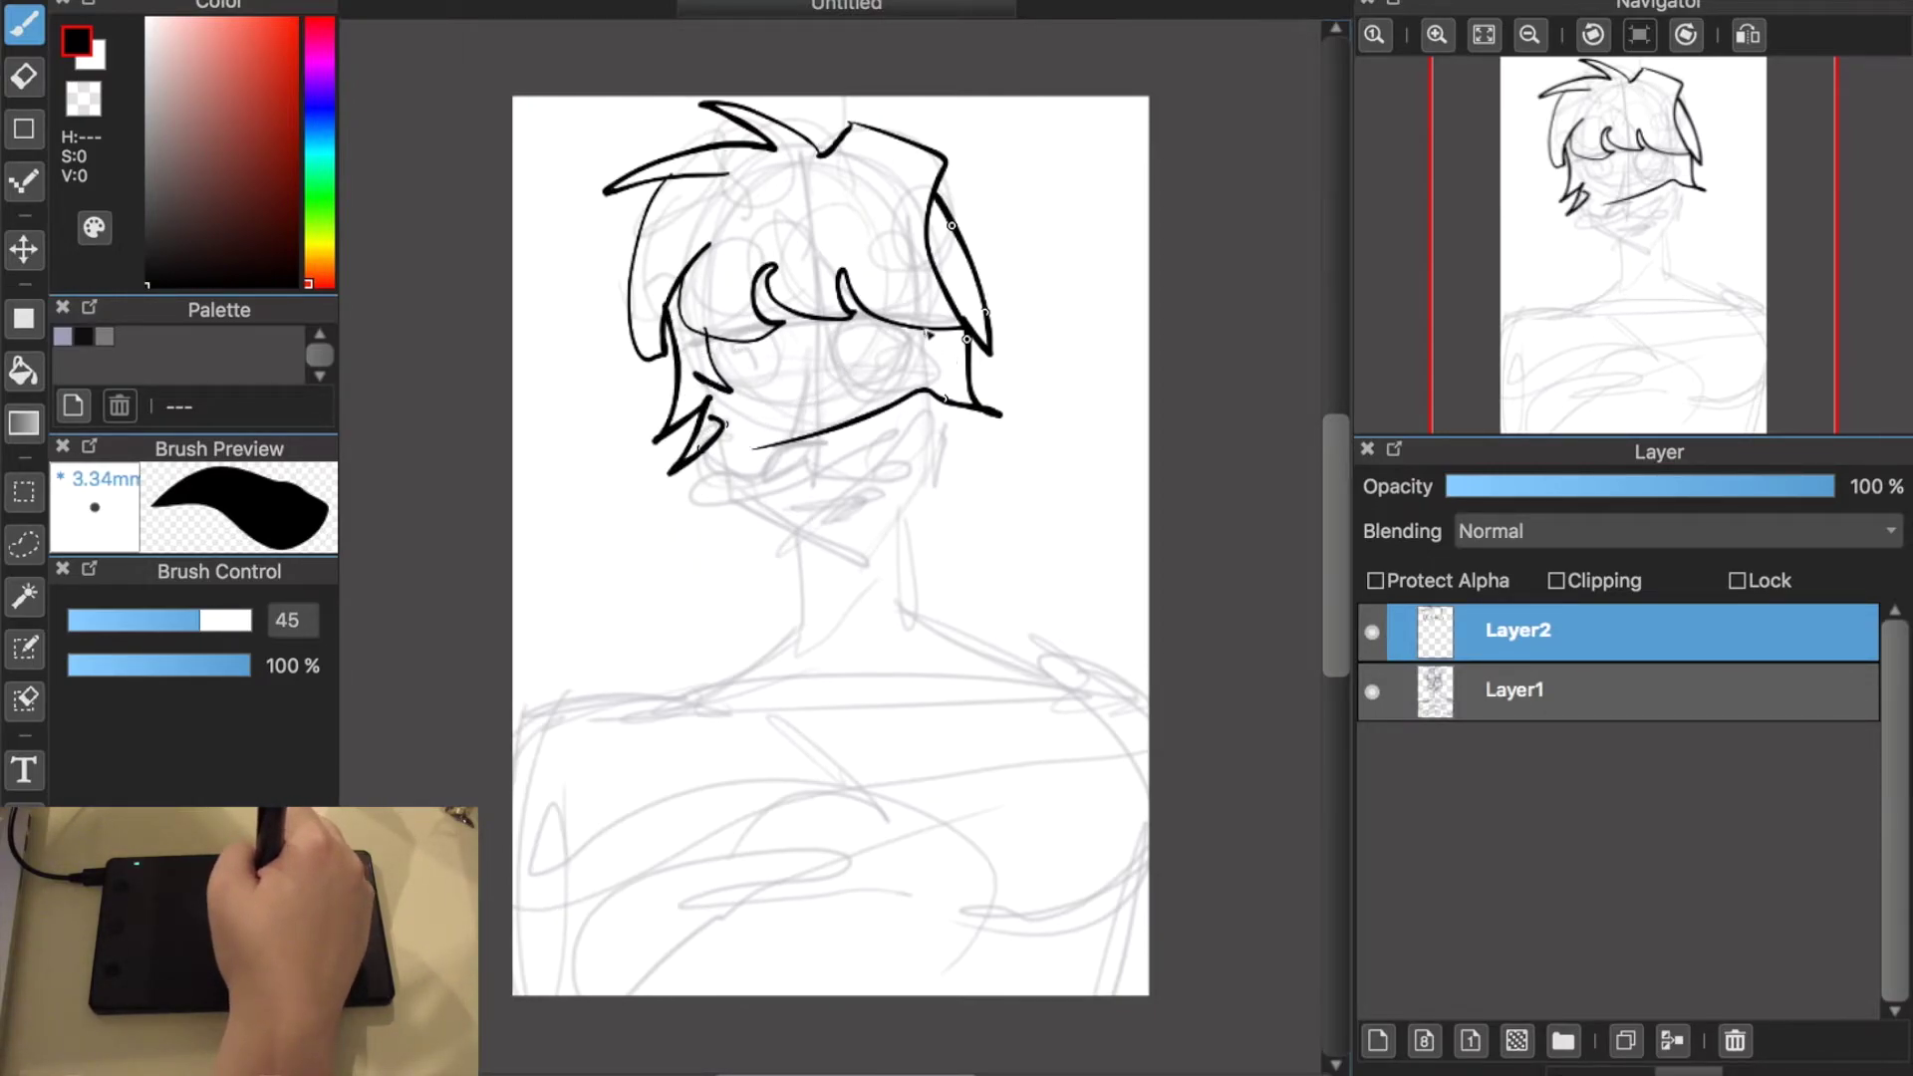
# Step: Add a pointed hair lock beside the right cheek, and clear all the ink from Layer2
pyautogui.moveTo(915, 328); pyautogui.dragTo(905, 451)
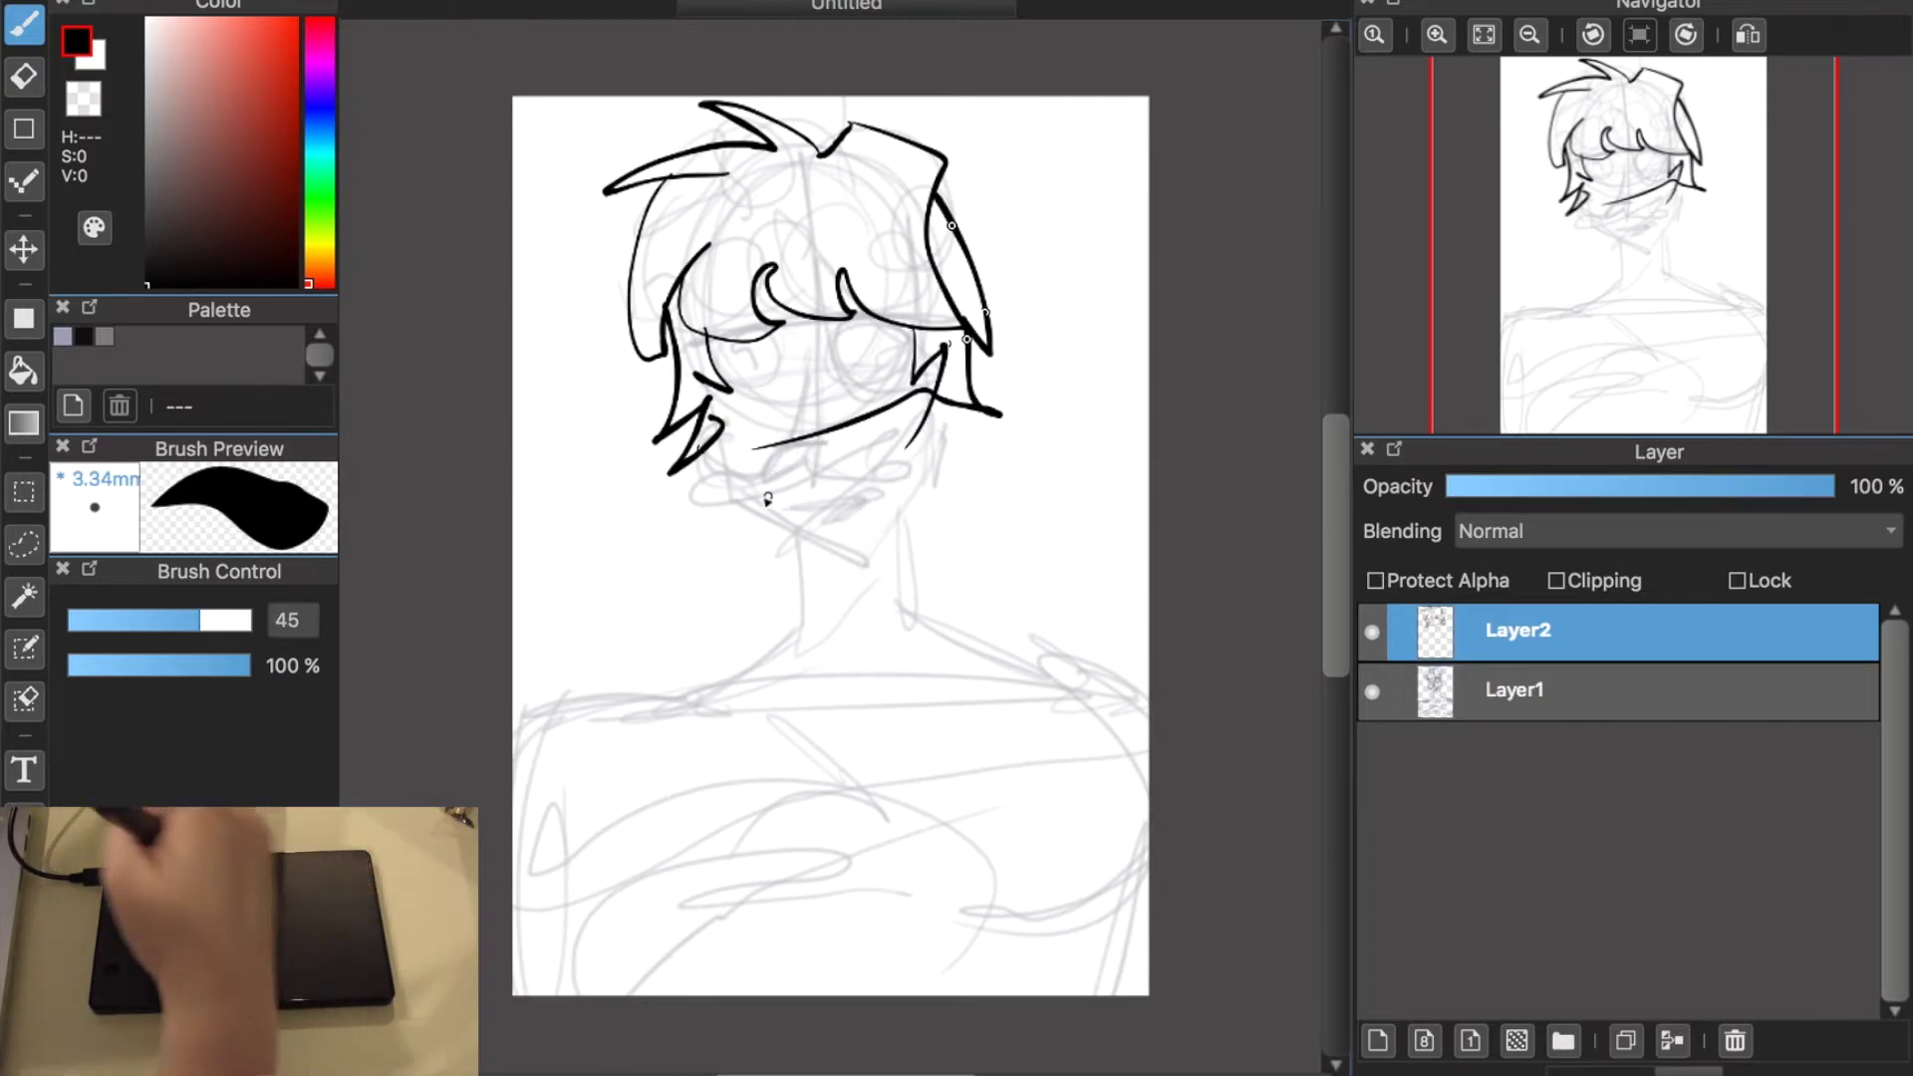
pyautogui.press('Delete')
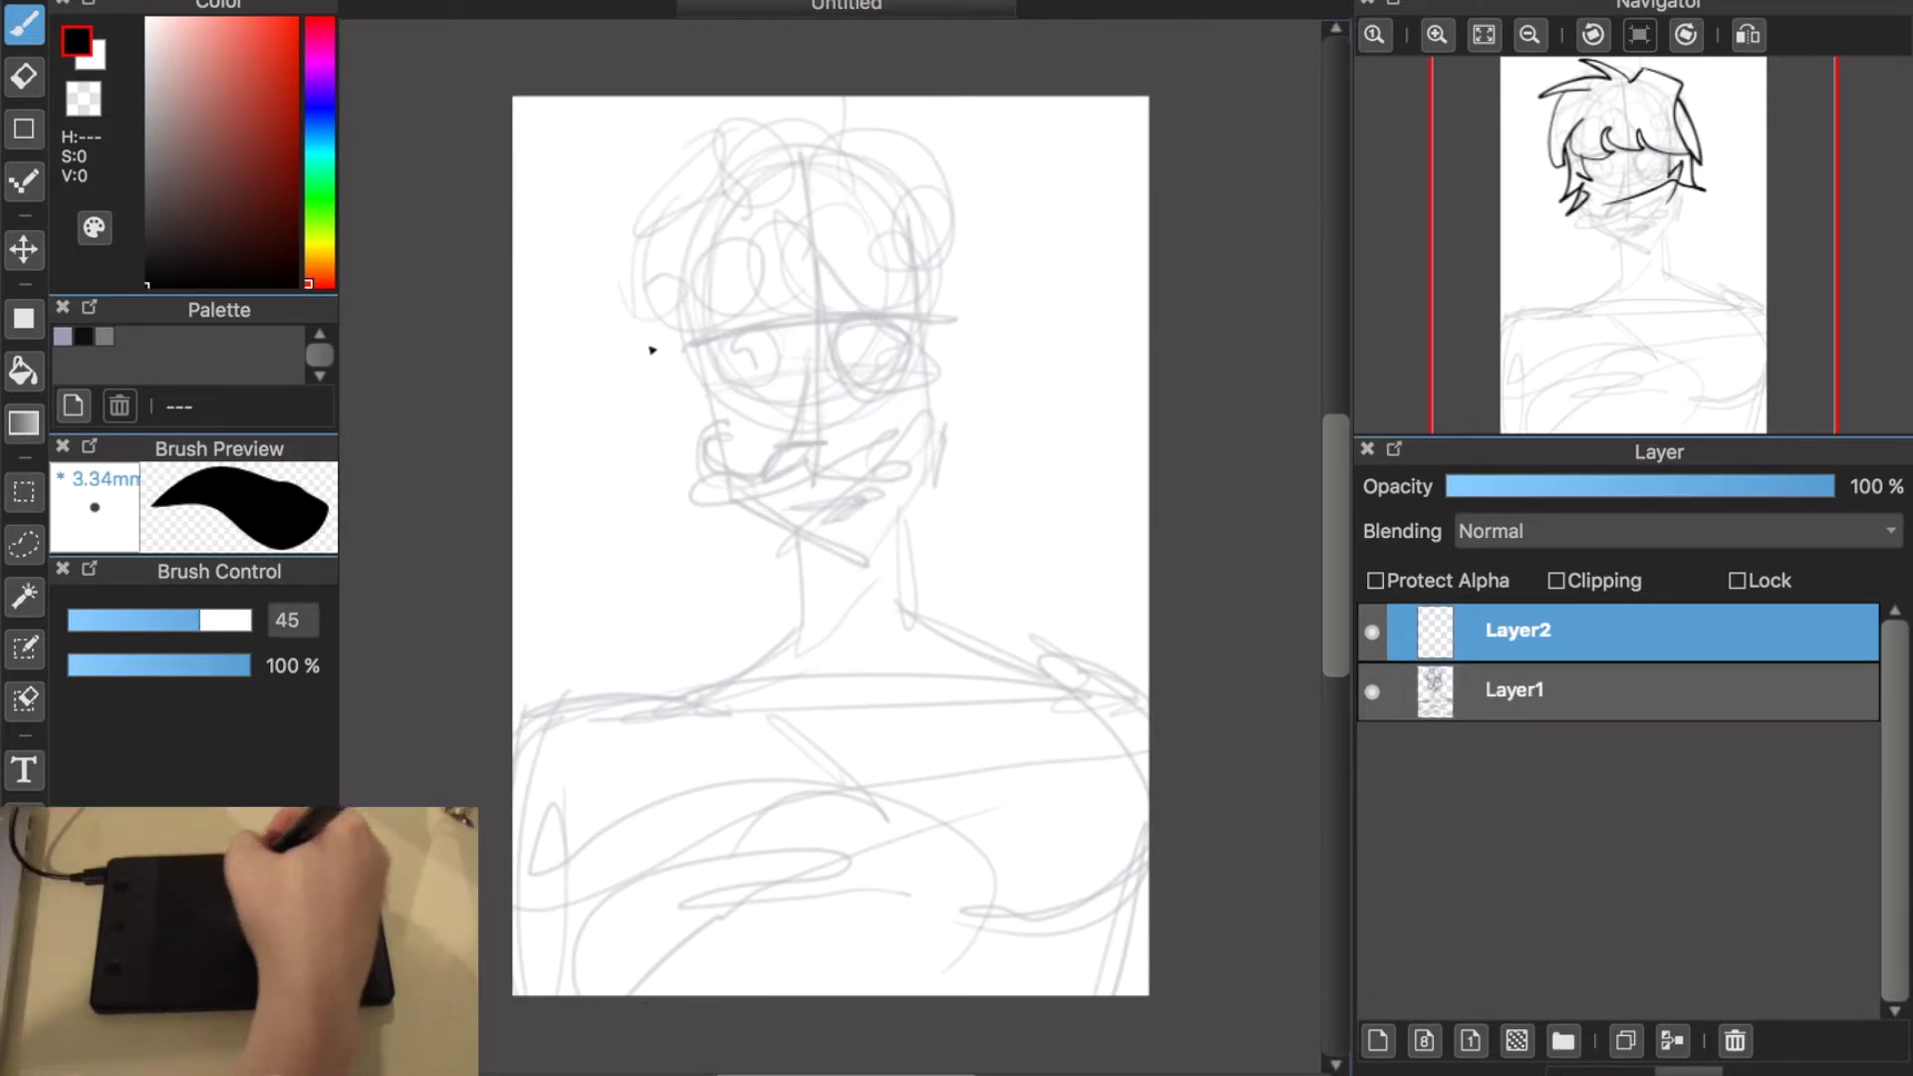
# Step: Ink the nose on Layer2 as an L-shaped black line ending in a curled nostril, undoing the first attempt
pyautogui.click(1437, 36)
pyautogui.click(1440, 40)
pyautogui.click(1440, 42)
pyautogui.click(1443, 46)
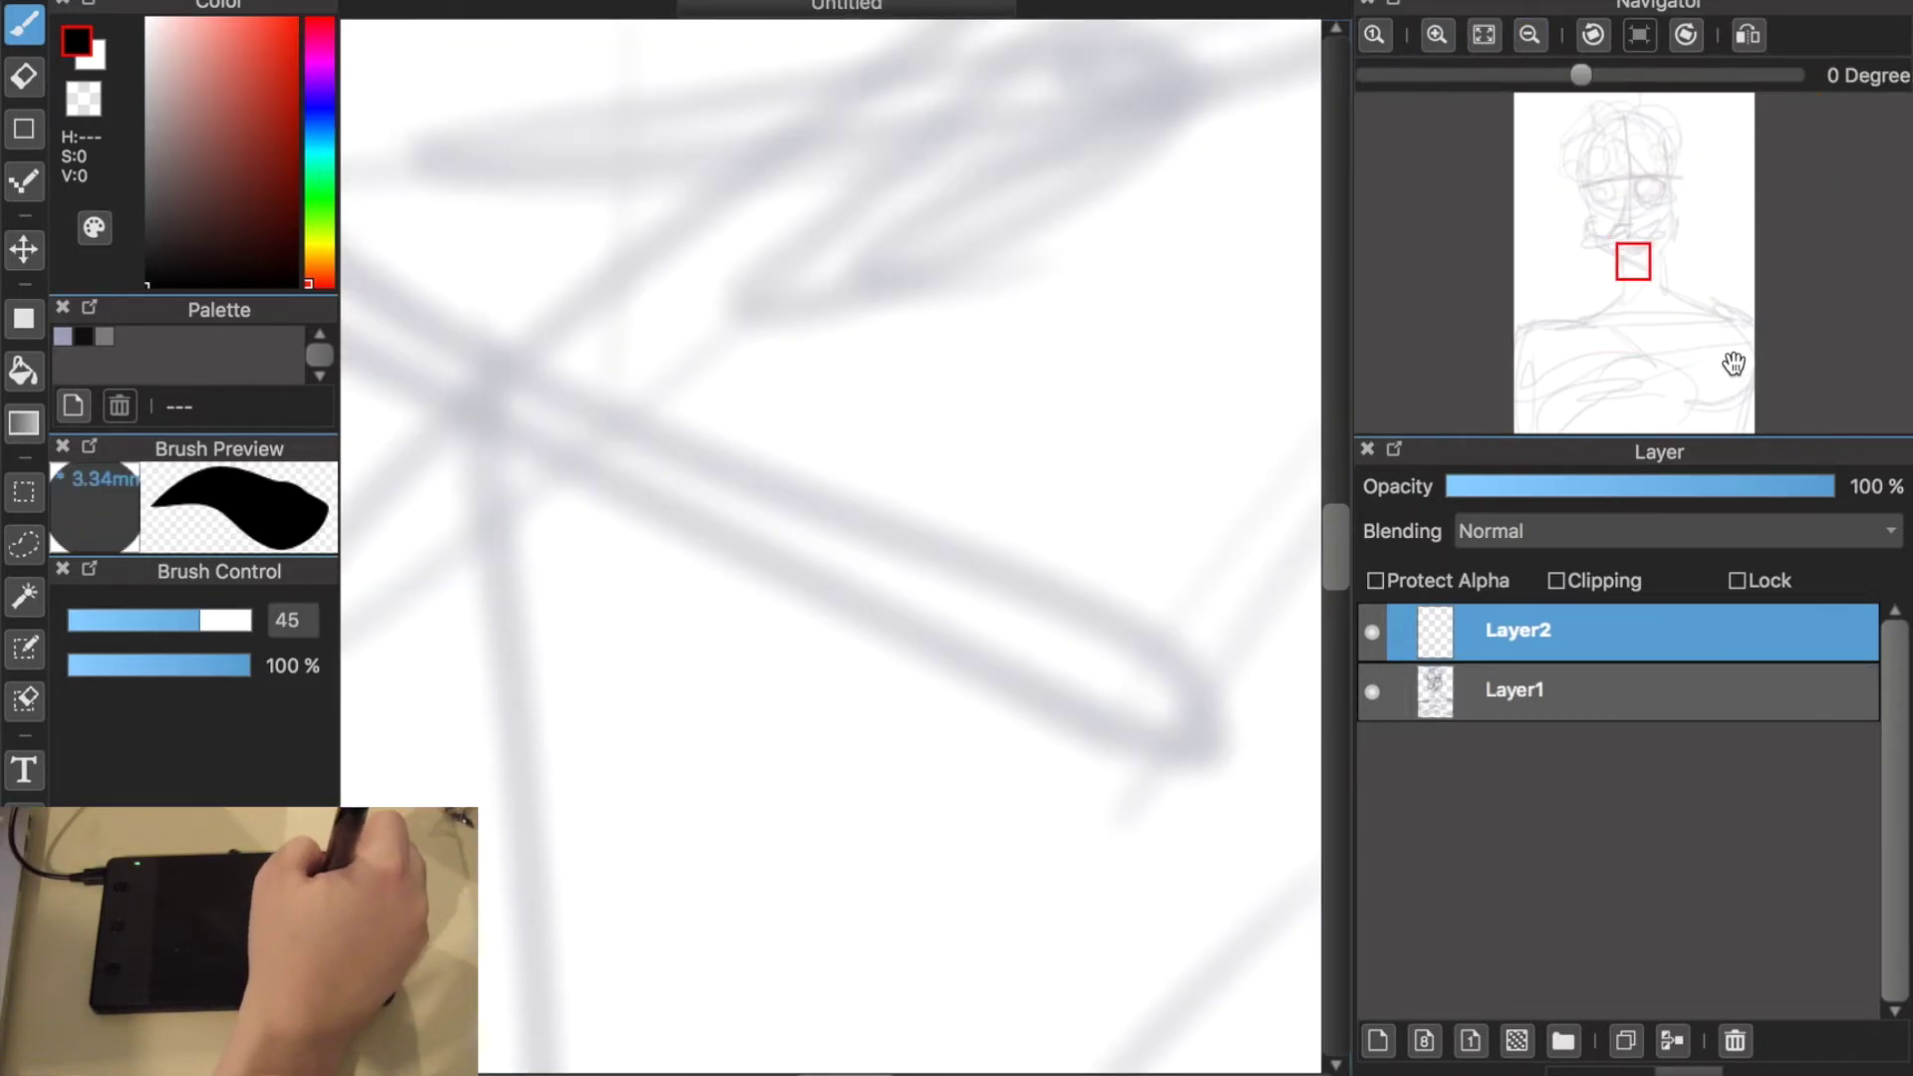
pyautogui.moveTo(1636, 241); pyautogui.dragTo(1624, 220)
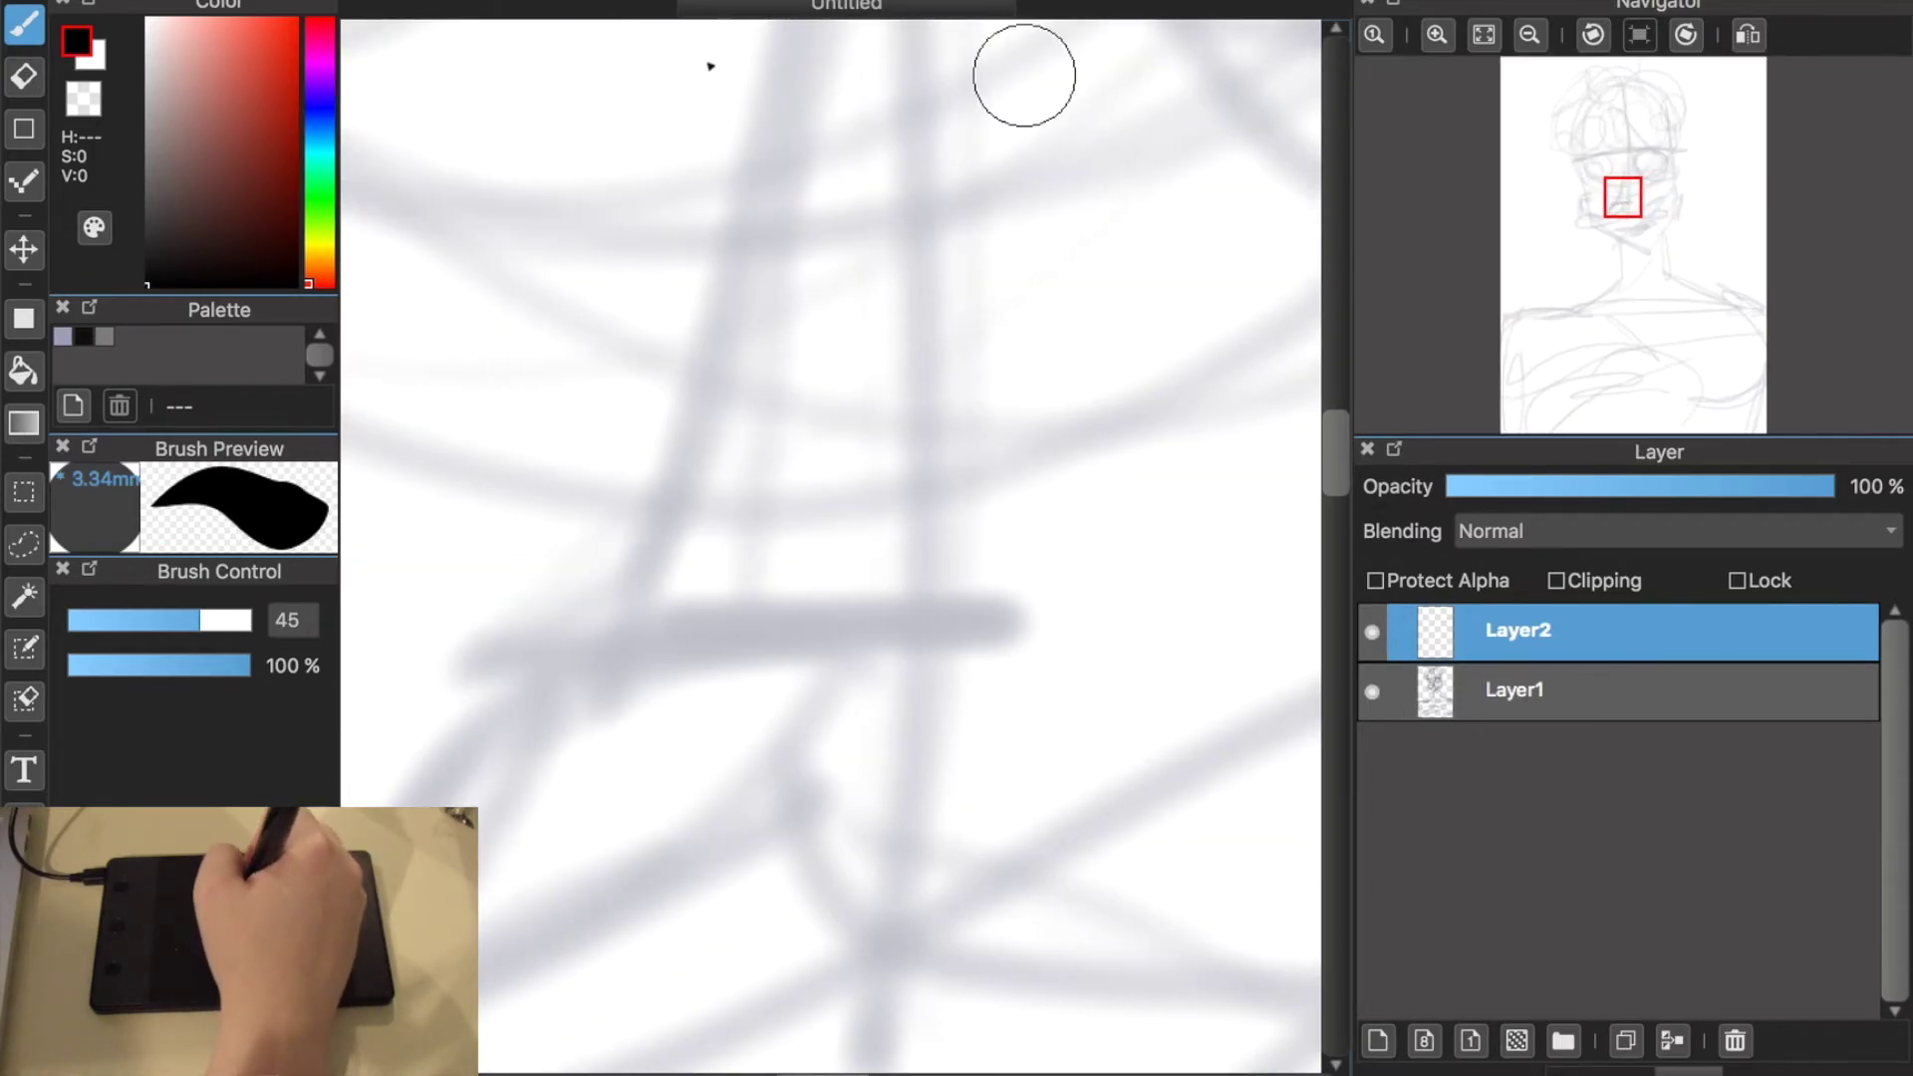
pyautogui.moveTo(802, 44)
pyautogui.mouseDown()
pyautogui.moveTo(543, 687)
pyautogui.moveTo(747, 734)
pyautogui.moveTo(936, 394)
pyautogui.moveTo(947, 538)
pyautogui.mouseUp()
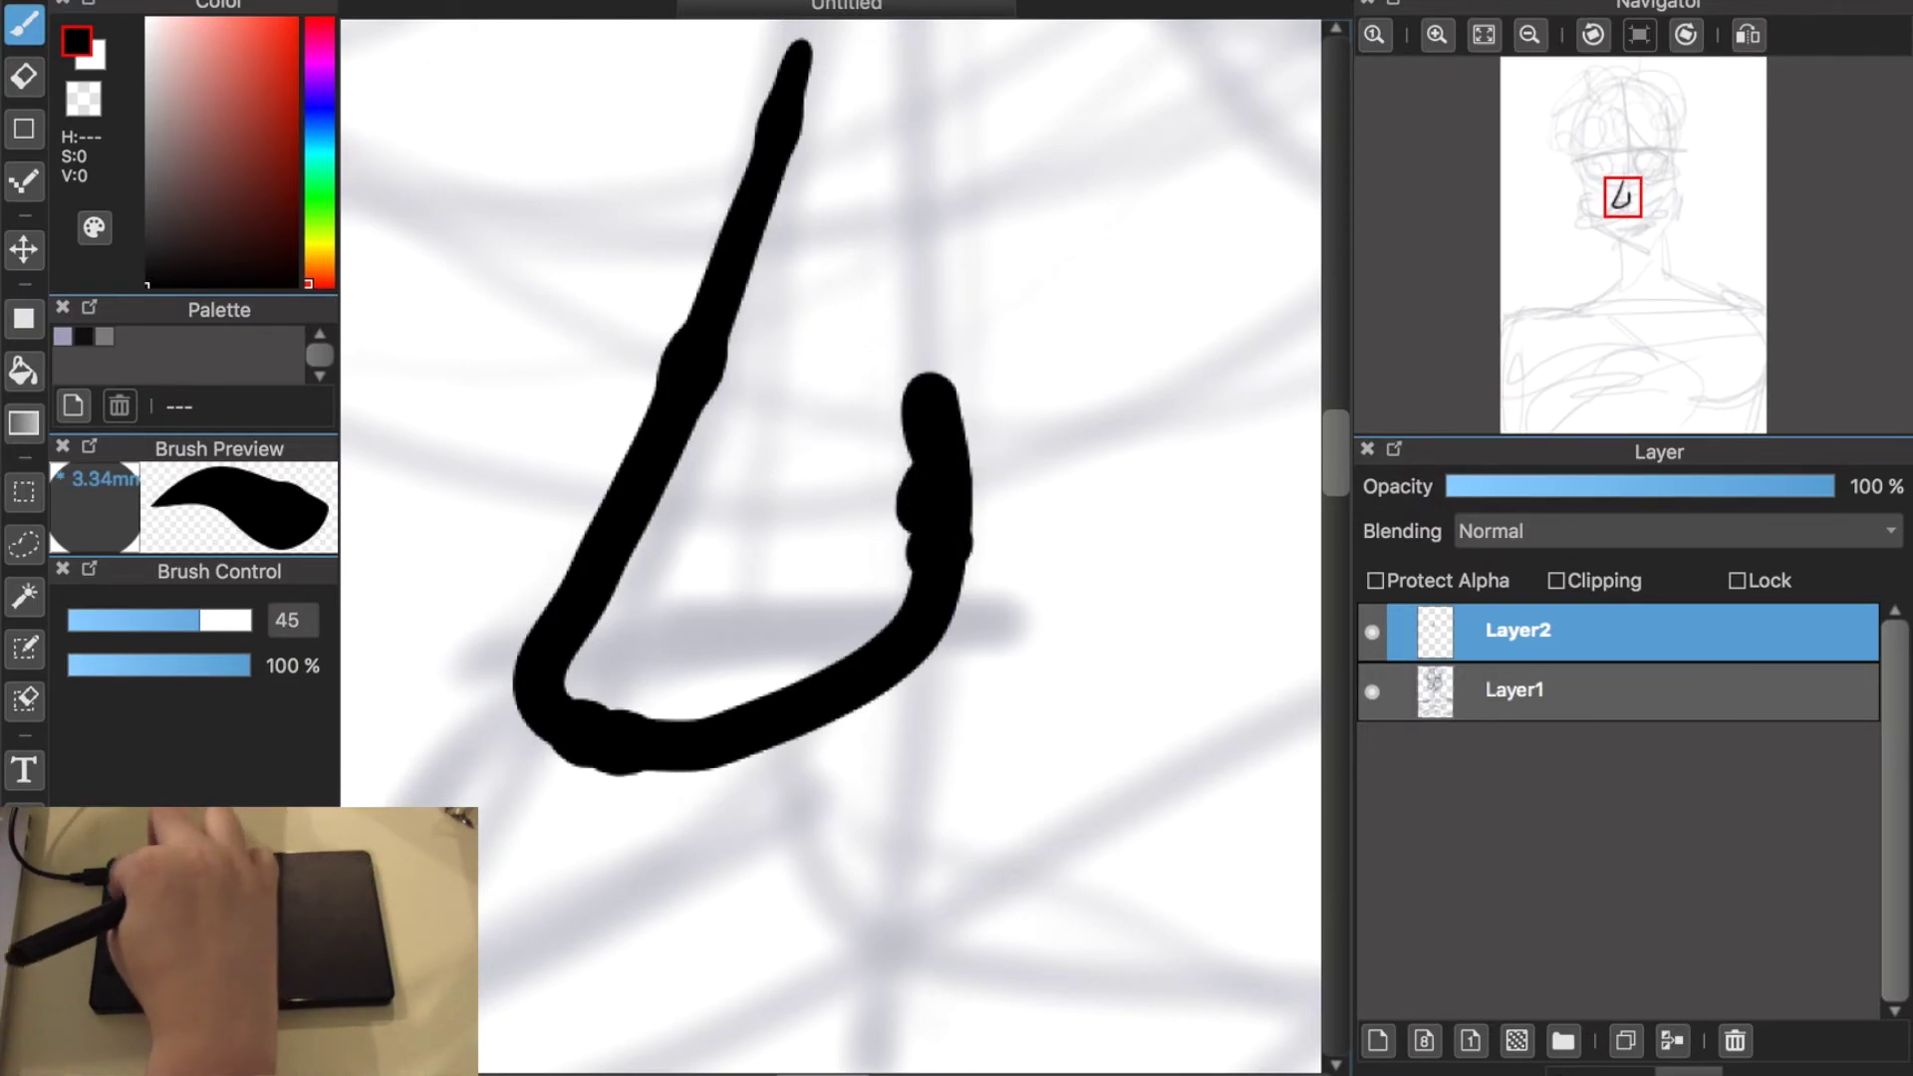
pyautogui.hotkey('ctrl', 'z')
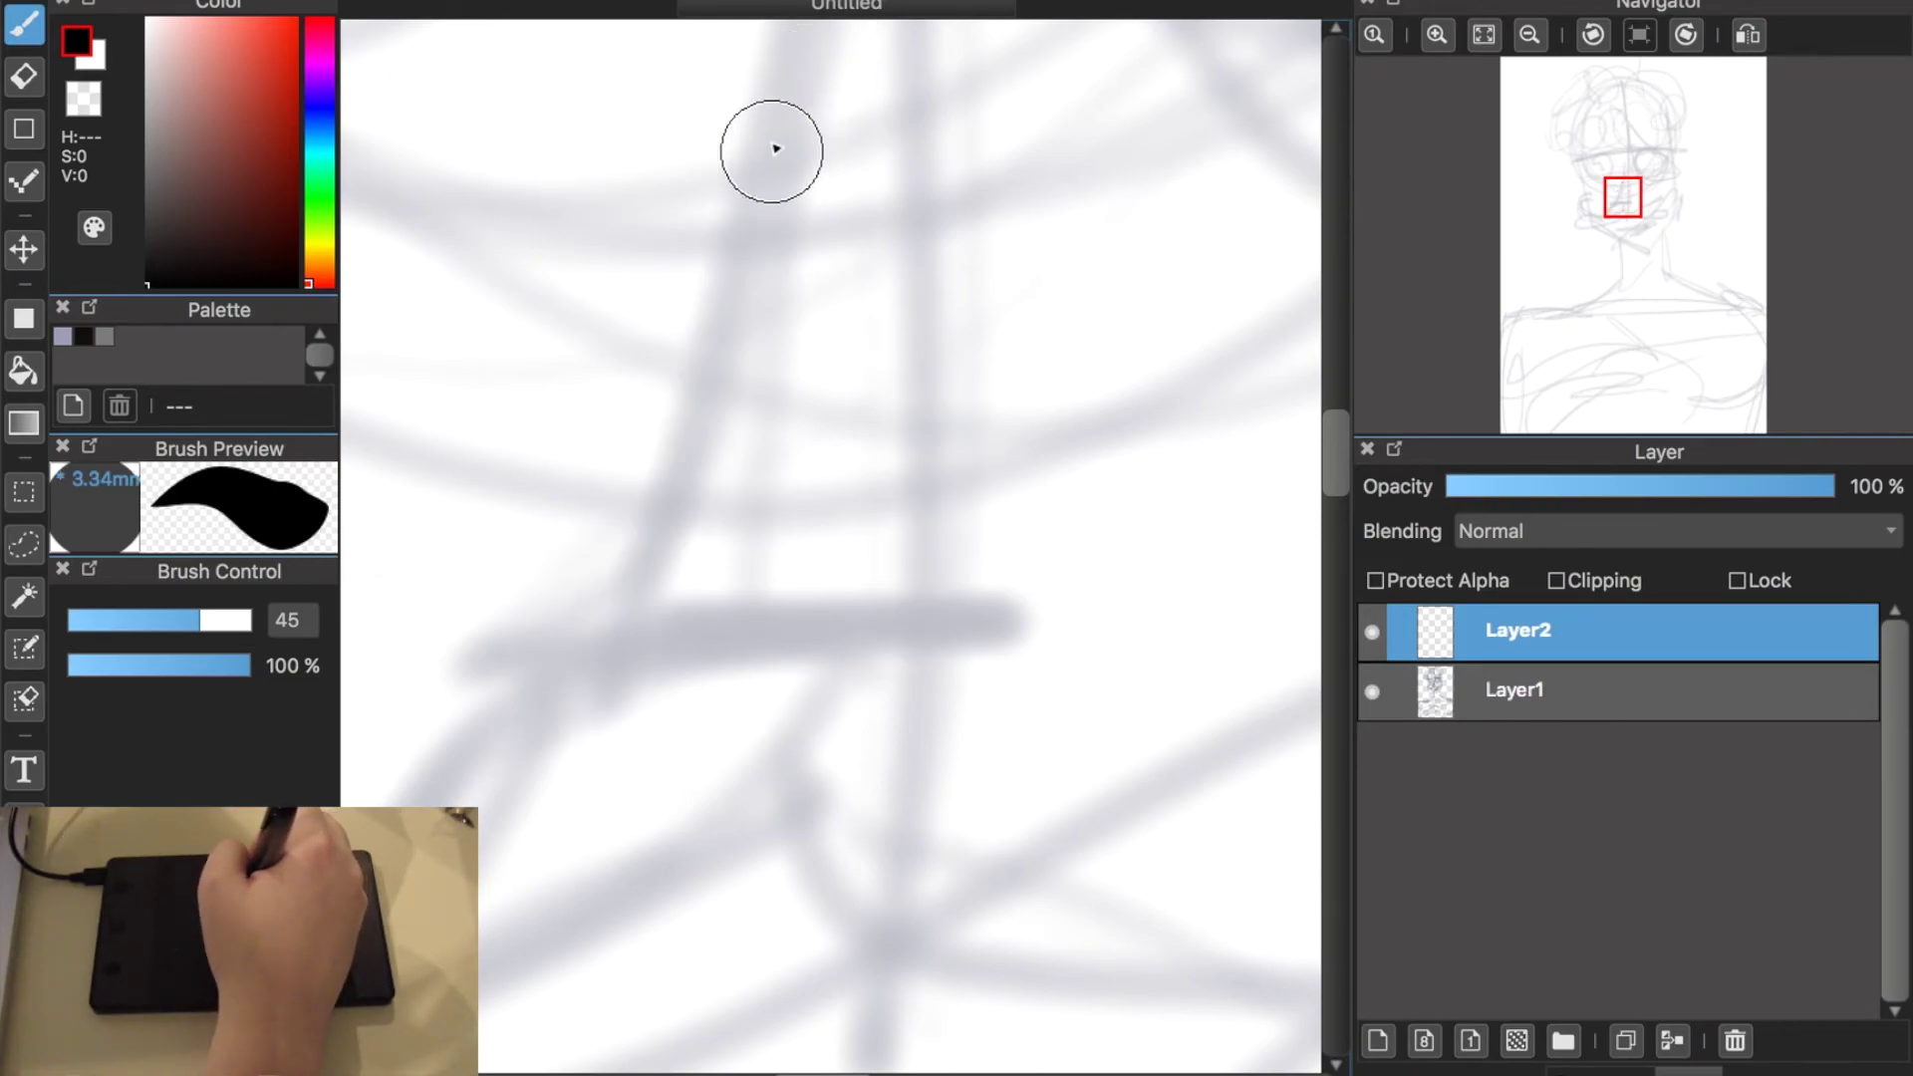
pyautogui.moveTo(806, 44)
pyautogui.mouseDown()
pyautogui.moveTo(721, 325)
pyautogui.moveTo(529, 726)
pyautogui.moveTo(935, 632)
pyautogui.moveTo(866, 515)
pyautogui.moveTo(863, 608)
pyautogui.moveTo(909, 573)
pyautogui.mouseUp()
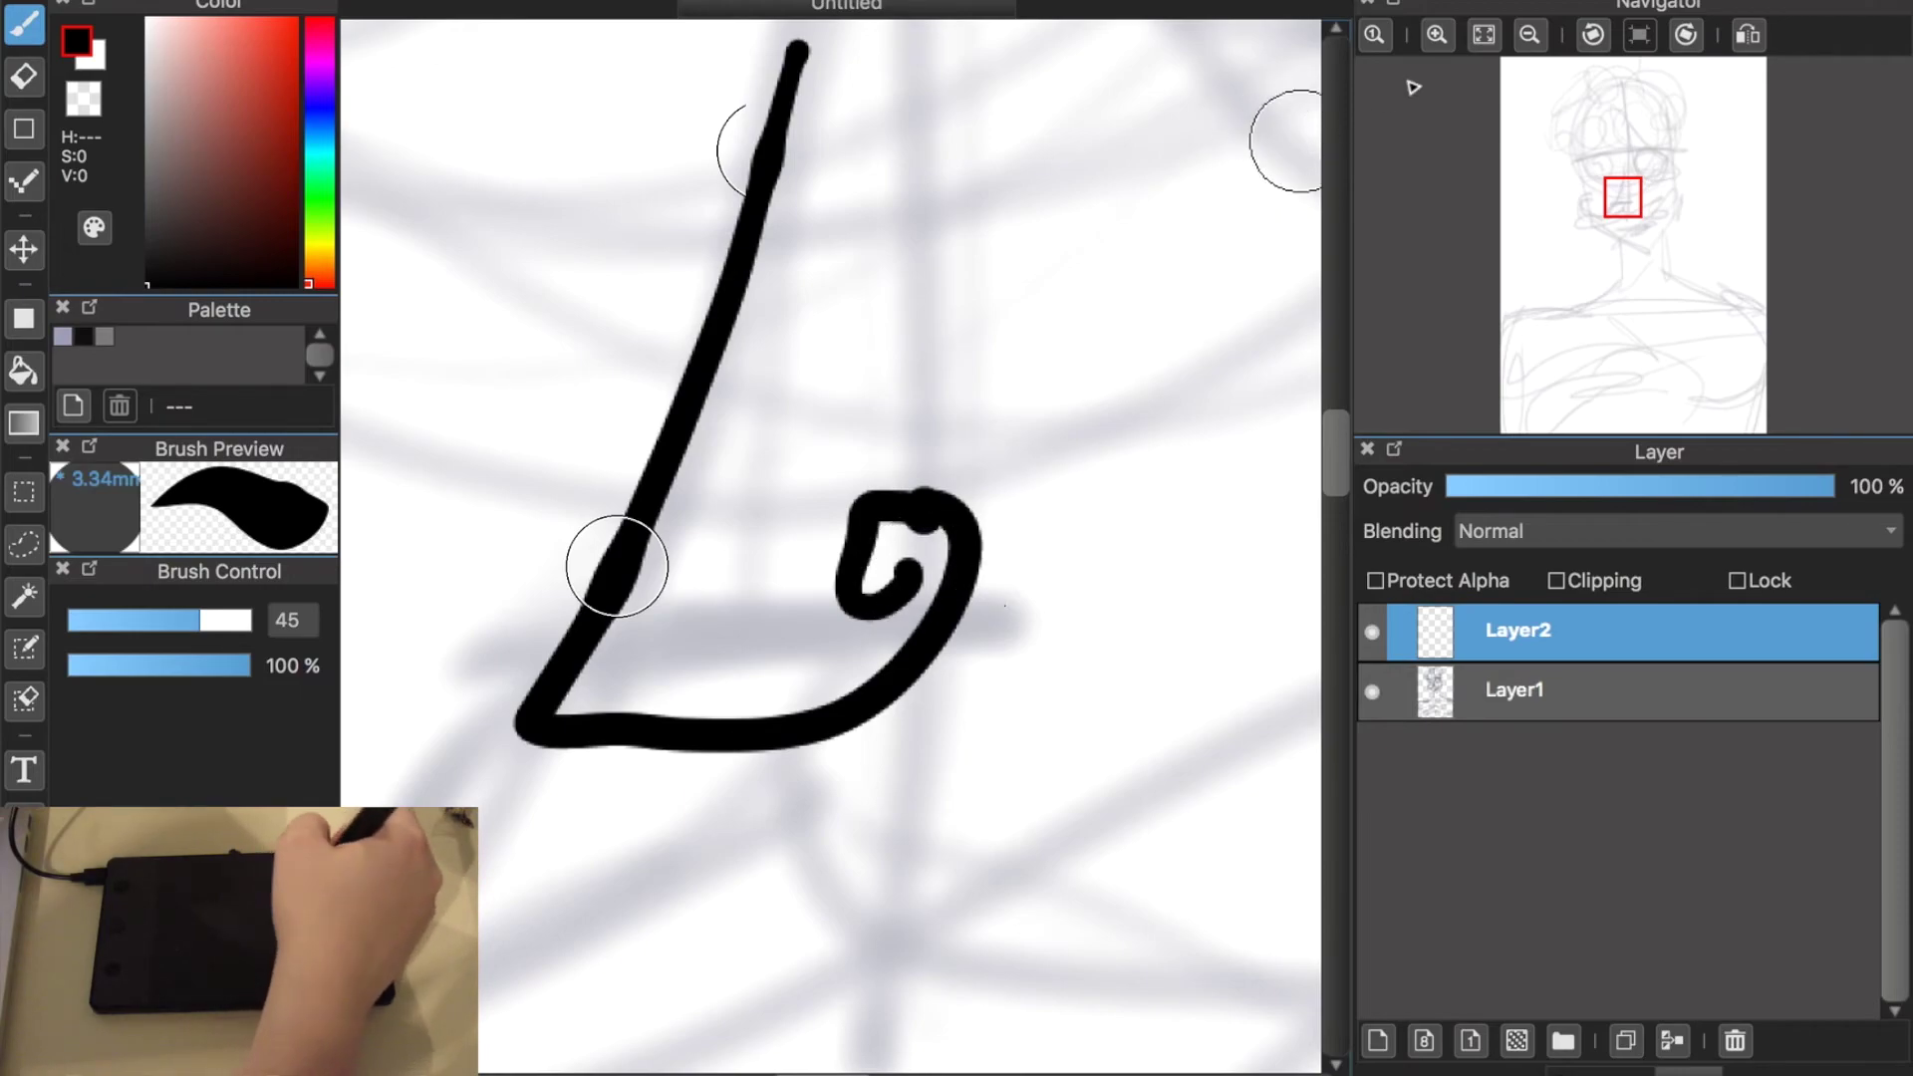
# Step: Ink the right eye over the sketched eye circle as a rounded black outline spiralling inward to its centre
pyautogui.click(1529, 35)
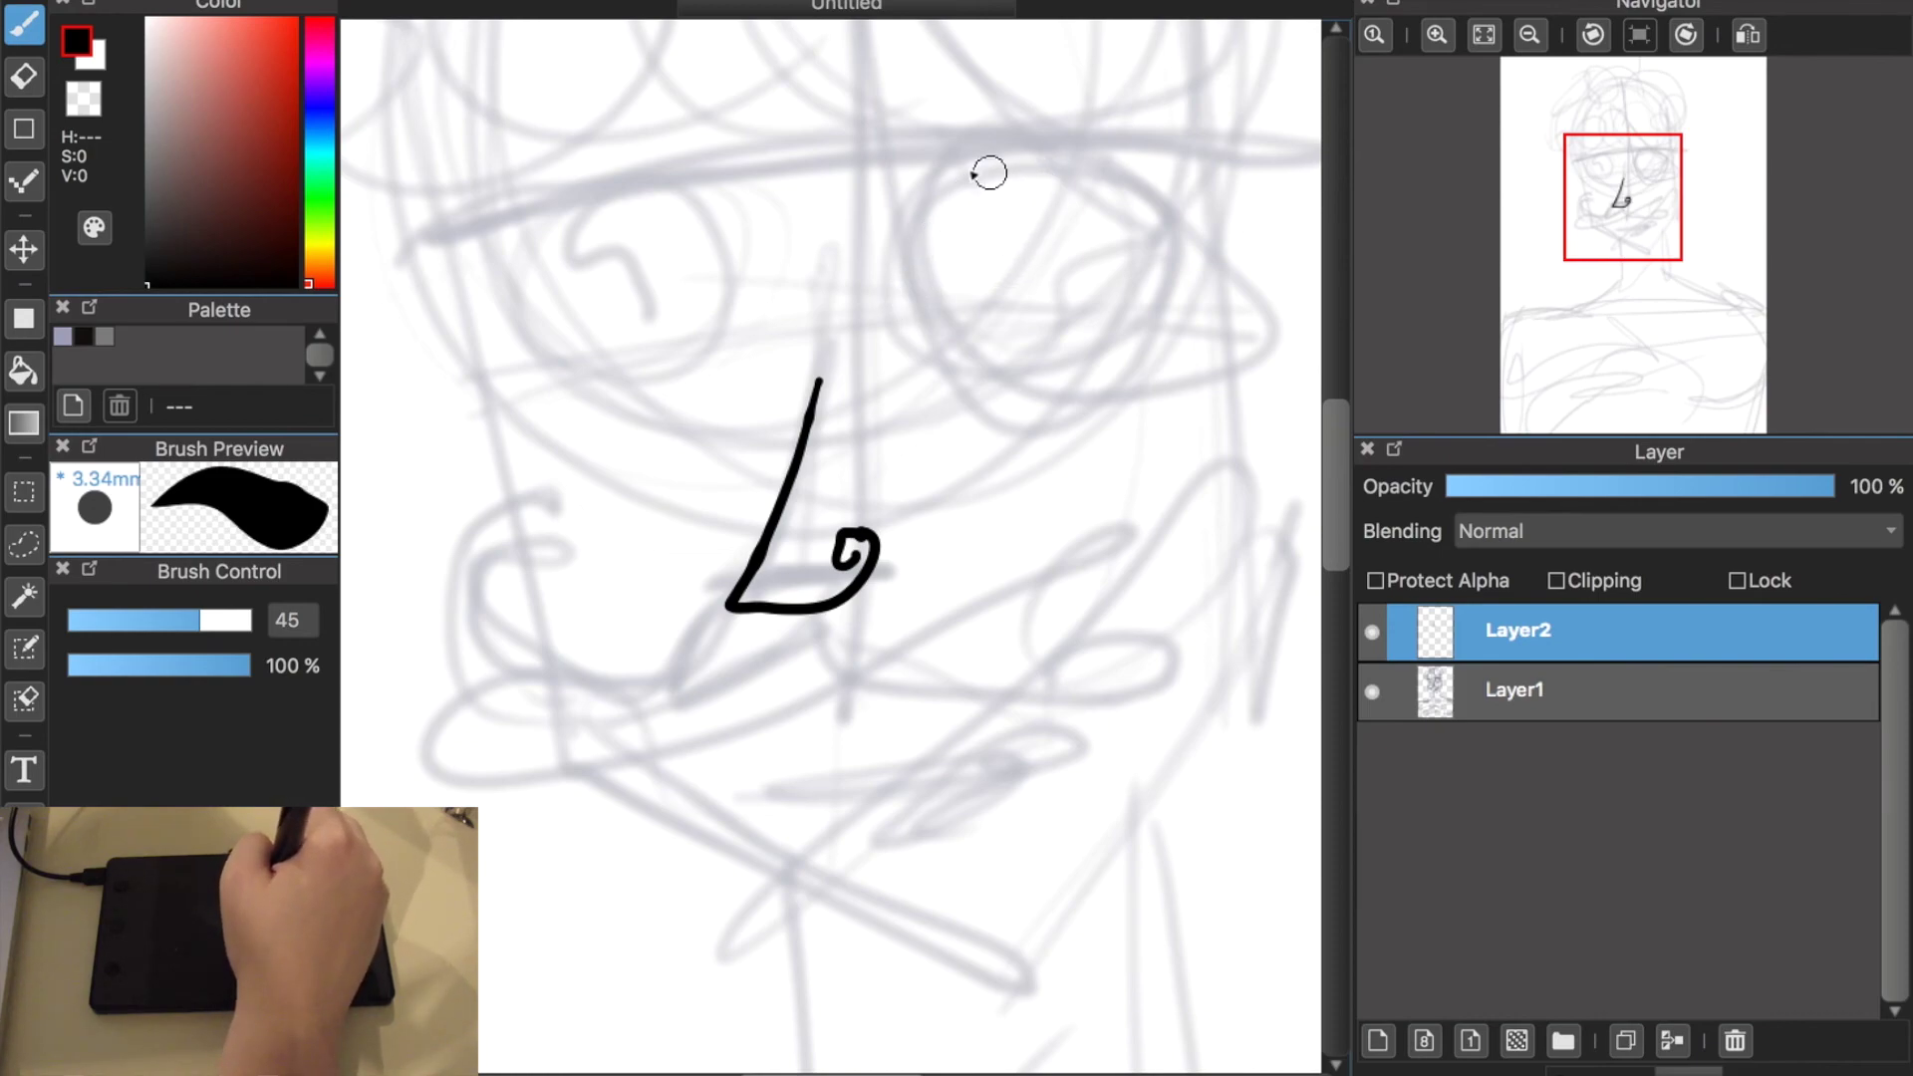
pyautogui.moveTo(1031, 159)
pyautogui.mouseDown()
pyautogui.moveTo(926, 273)
pyautogui.moveTo(1127, 273)
pyautogui.moveTo(960, 193)
pyautogui.moveTo(1058, 277)
pyautogui.moveTo(1024, 280)
pyautogui.mouseUp()
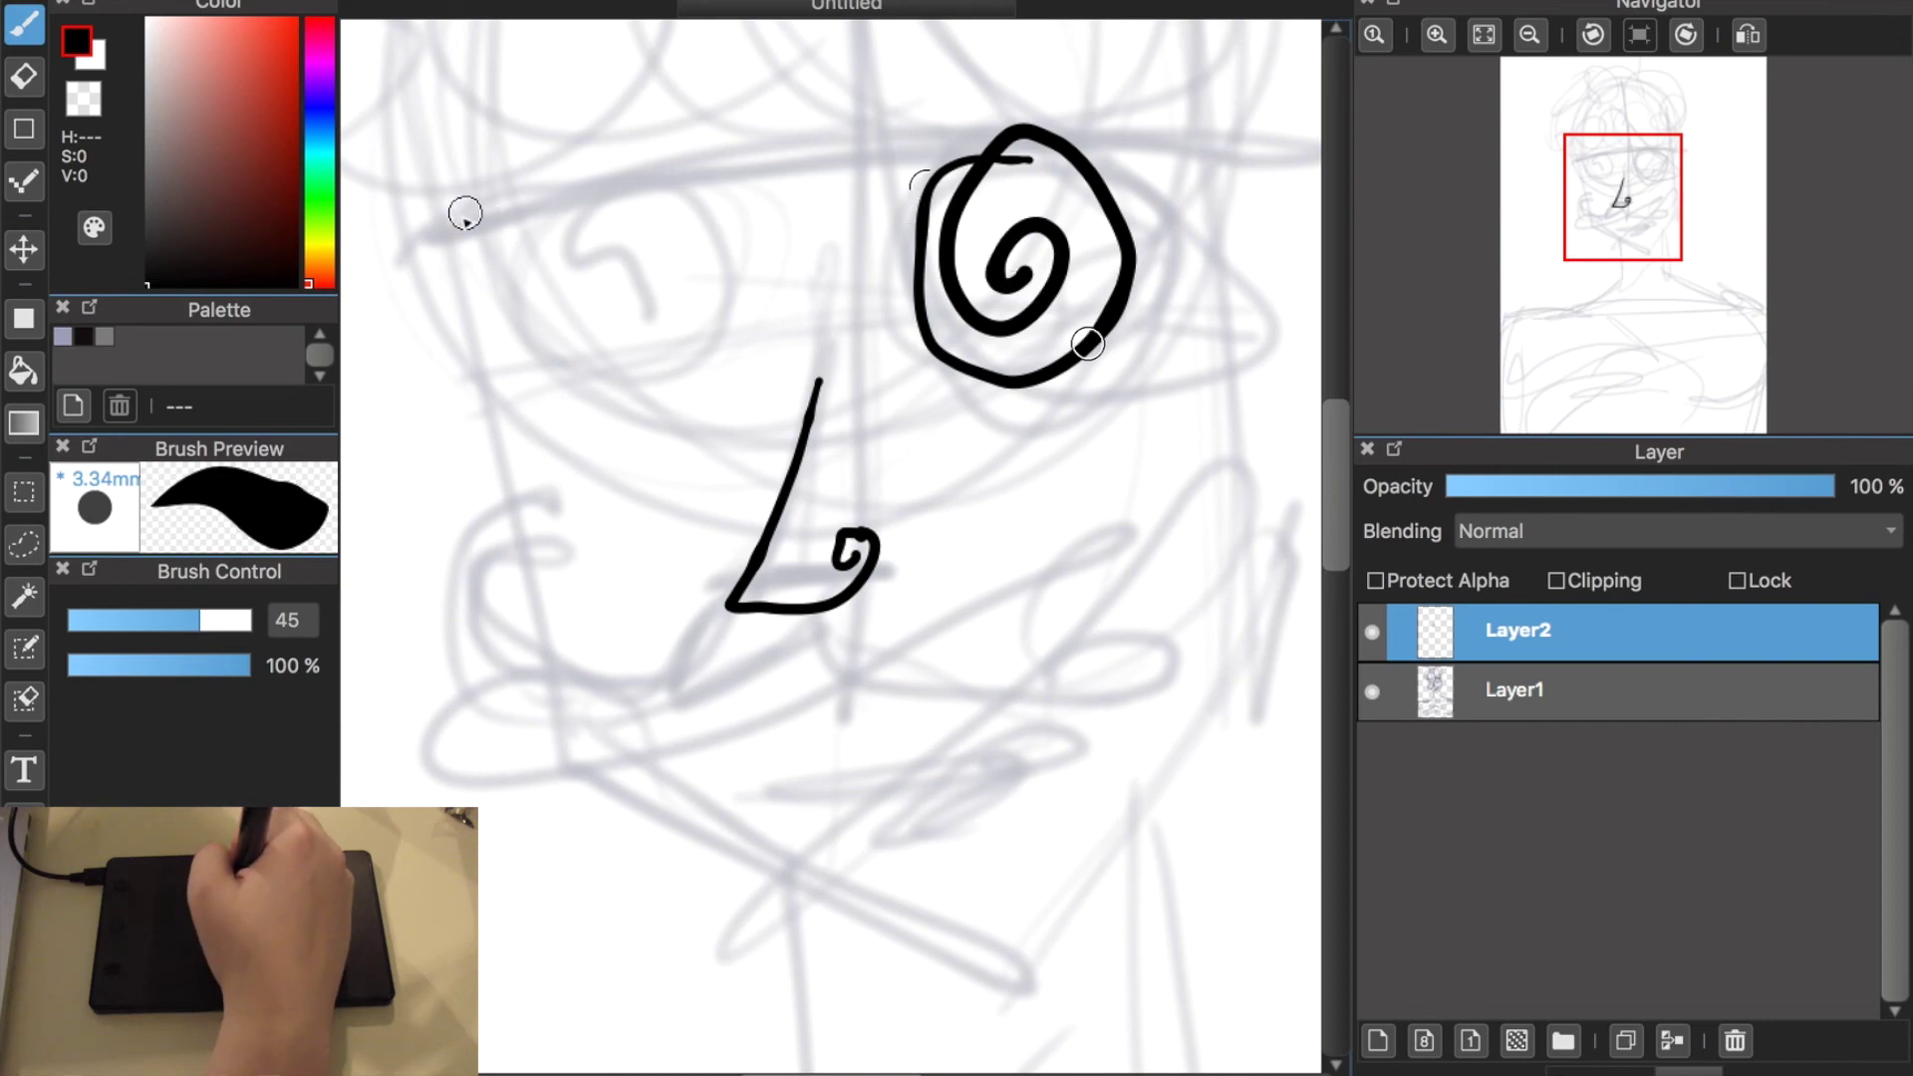